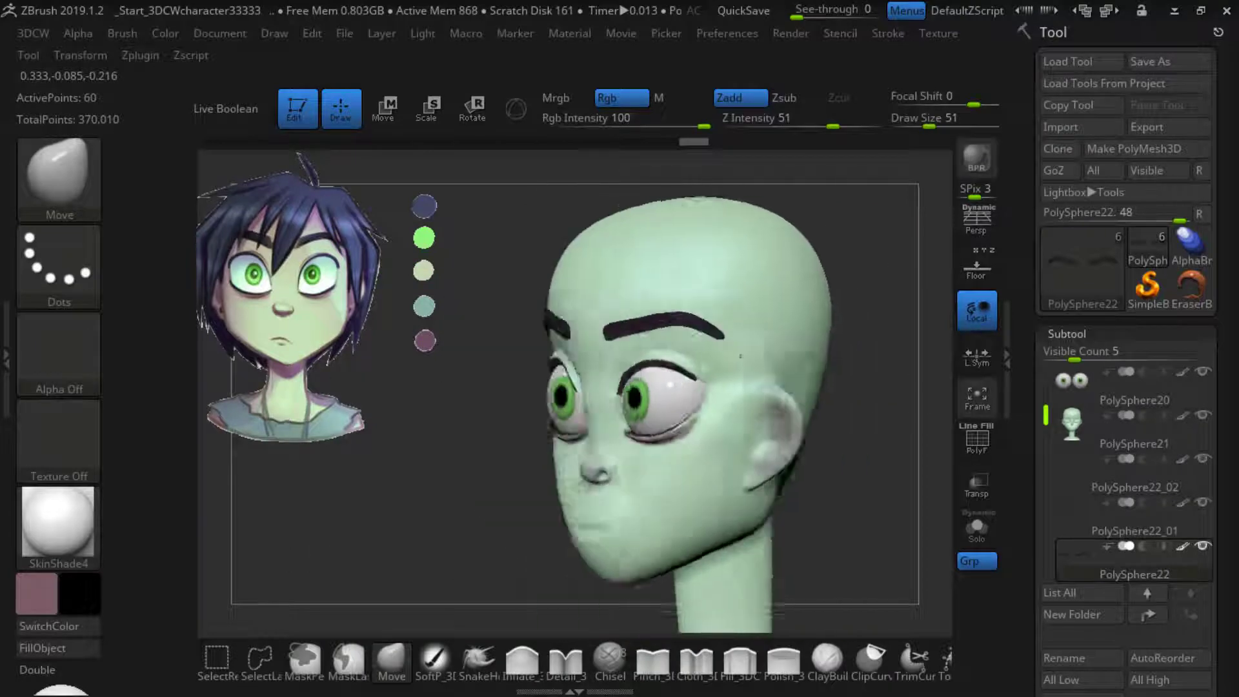
Insert an Appendage mesh on the forehead with the IMM_3DCW4R8 brush as the first hair strand
key("b")
left_click(789, 362)
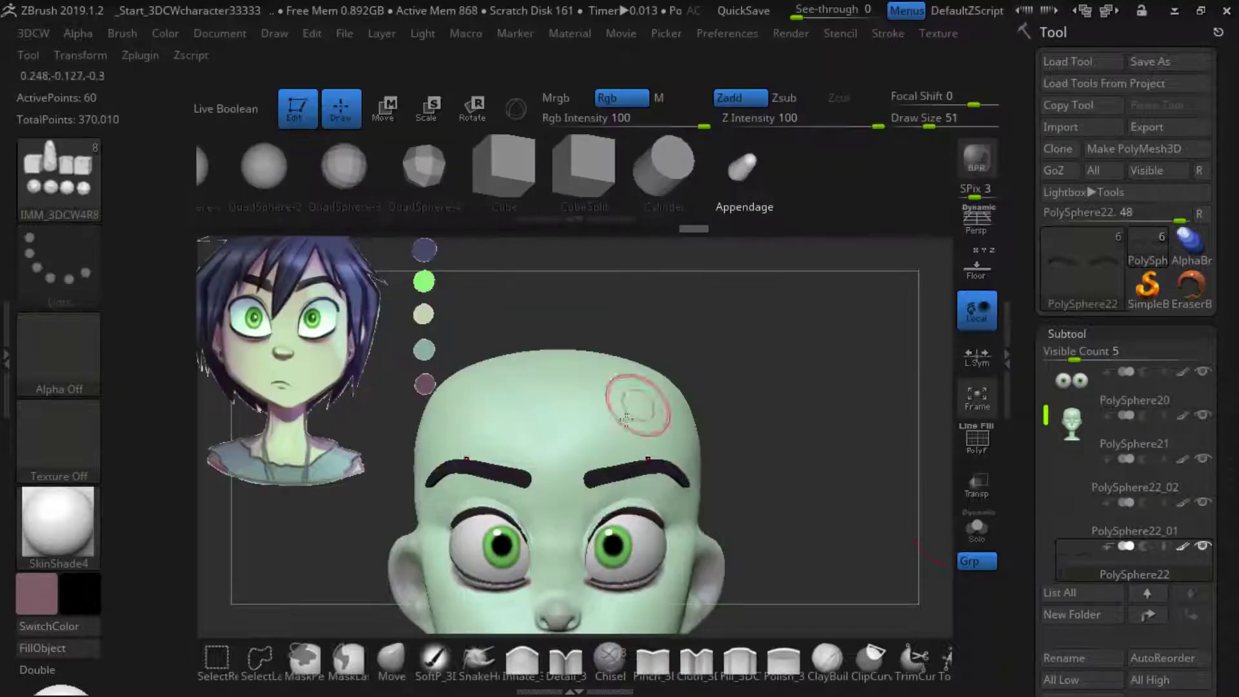
left_click_drag(716, 316, 674, 312, "shift")
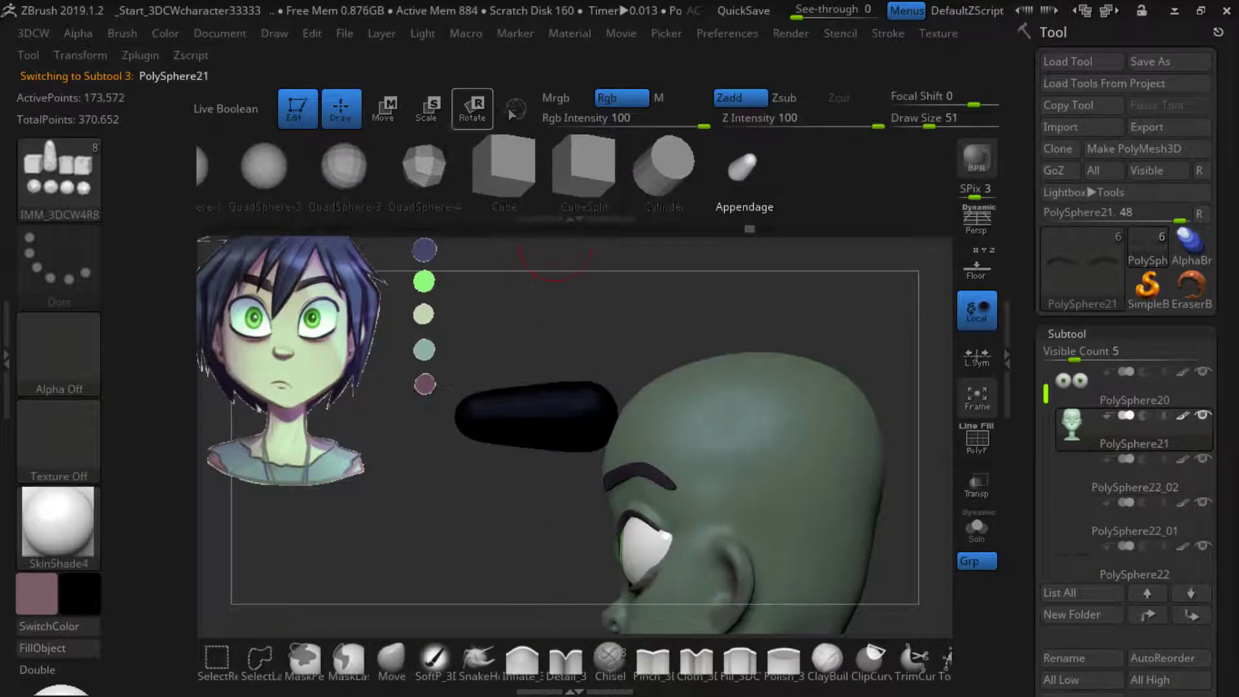
Rotate the inserted strand down over the forehead and shape it into a tapered lock with the Deformer
left_click(473, 111)
left_click(552, 272)
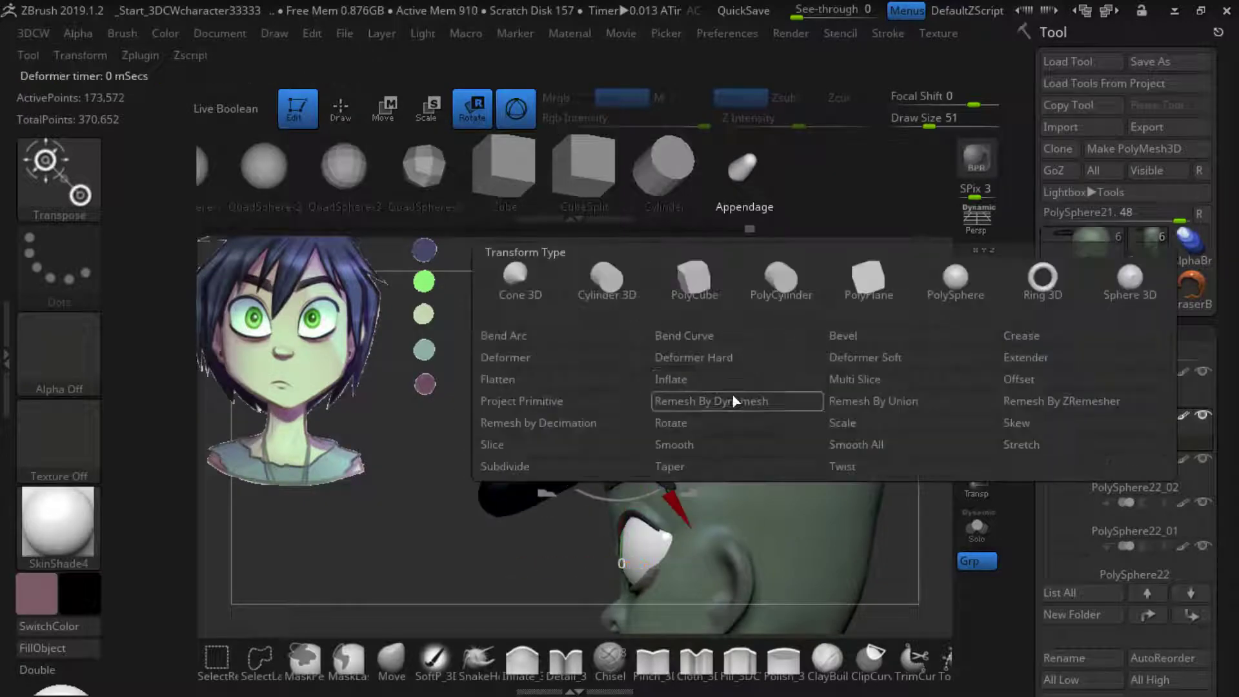
left_click(506, 357)
left_click_drag(426, 315, 713, 391)
mouse_move(645, 510)
left_mouse_down()
mouse_move(581, 413)
mouse_move(533, 516)
mouse_move(645, 510)
left_mouse_up()
left_click_drag(531, 418, 525, 450)
mouse_move(431, 478)
left_mouse_down()
mouse_move(401, 459)
mouse_move(510, 464)
left_mouse_up()
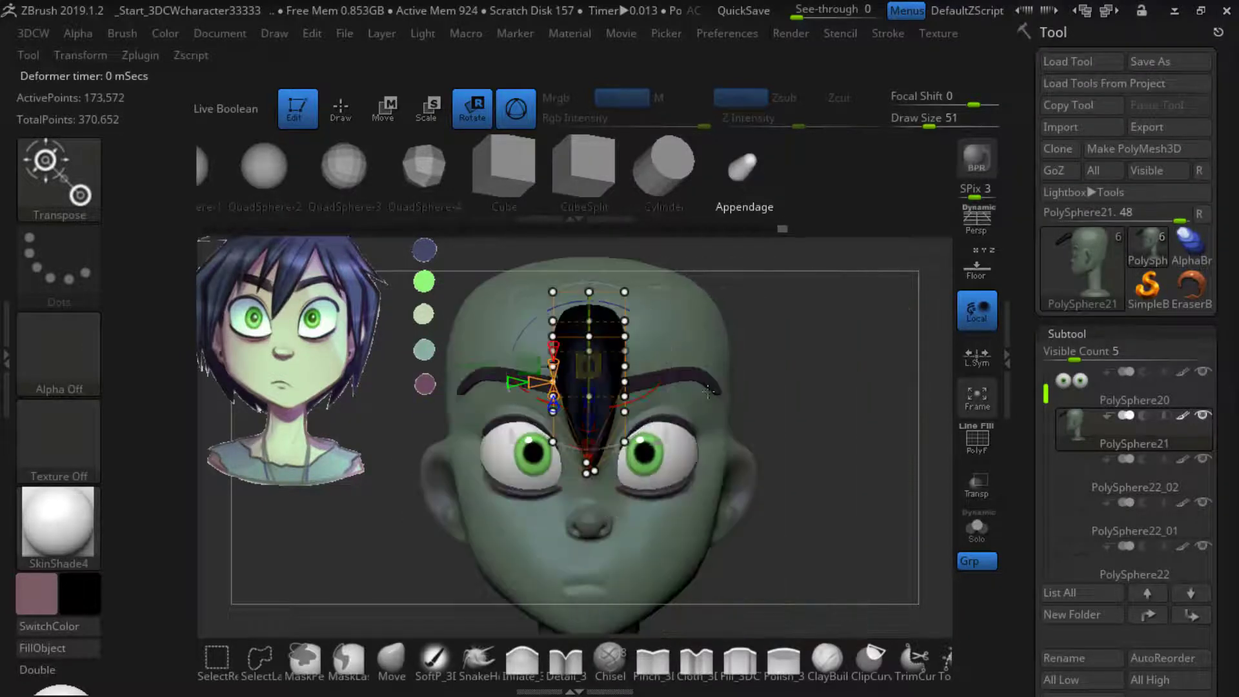
Adjust the hair strand's outline and placement between the eyebrows, checking it from several angles
key("q")
mouse_move(80, 594)
left_mouse_down()
mouse_move(36, 426)
mouse_move(34, 342)
left_mouse_up()
left_click_drag(426, 412, 427, 445)
left_click_drag(589, 336, 588, 425, "shift")
left_click_drag(451, 412, 407, 413, "shift")
left_click_drag(631, 352, 684, 352, "shift")
mouse_move(516, 381)
left_mouse_down()
mouse_move(769, 367)
mouse_move(645, 400)
left_mouse_up()
Switch to the Move brush with a draw size of 87 and undo the extra strand copy
key("ctrl+d")
key("b")
key("m")
key("v")
key("s")
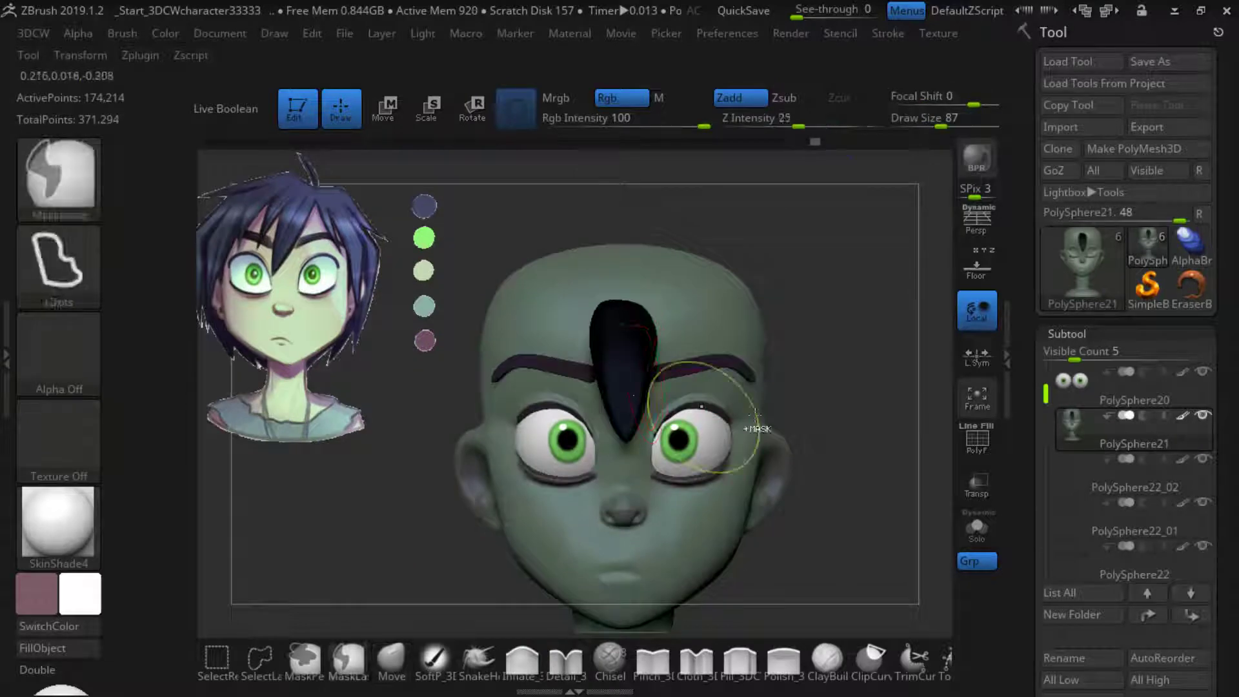
key("ctrl+z")
Curve the hair strand's profile outward from the forehead with the Move brush, working from both side views
mouse_move(810, 474)
left_mouse_down()
mouse_move(800, 310)
mouse_move(767, 316)
left_mouse_up()
left_click_drag(710, 361, 574, 413, "shift")
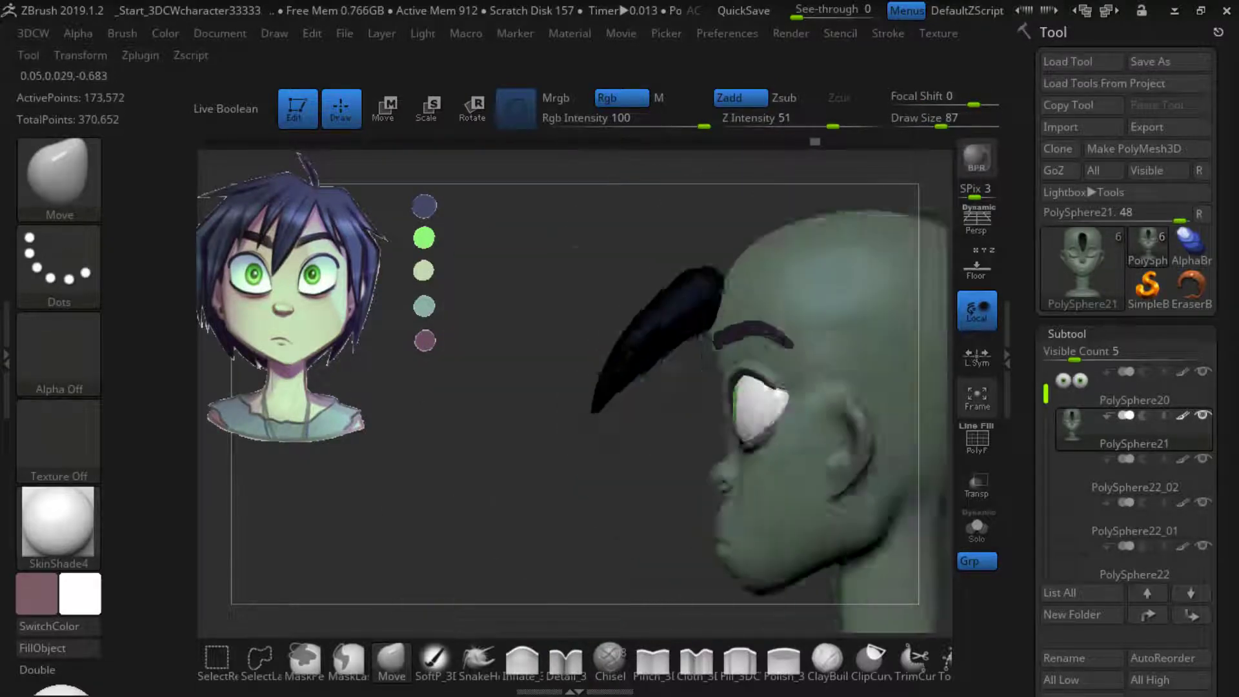
left_click_drag(575, 247, 703, 245, "shift")
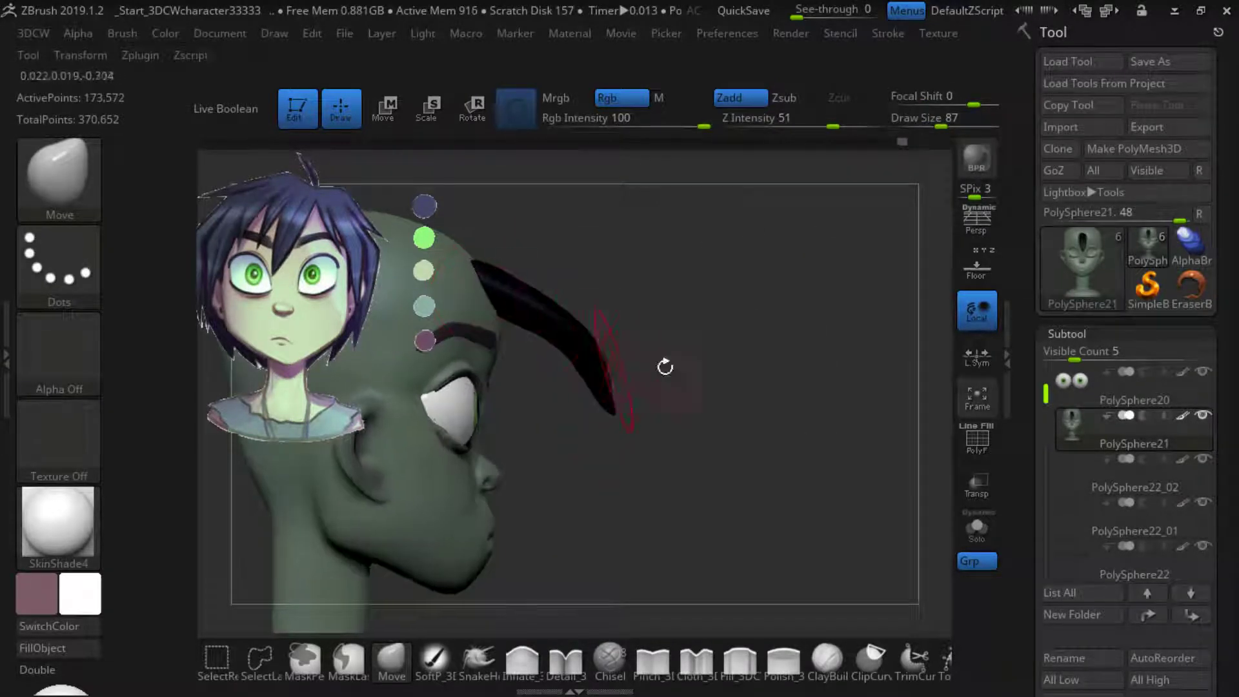
left_click_drag(665, 366, 595, 301, "shift")
mouse_move(767, 322)
left_mouse_down("shift")
mouse_move(645, 322)
mouse_move(768, 323)
left_mouse_up("shift")
left_click_drag(456, 324, 546, 354, "alt")
left_click_drag(745, 359, 624, 359, "shift")
Try bending the hair strand with the Bend Arc deformer and remove the deformer
left_click(428, 109)
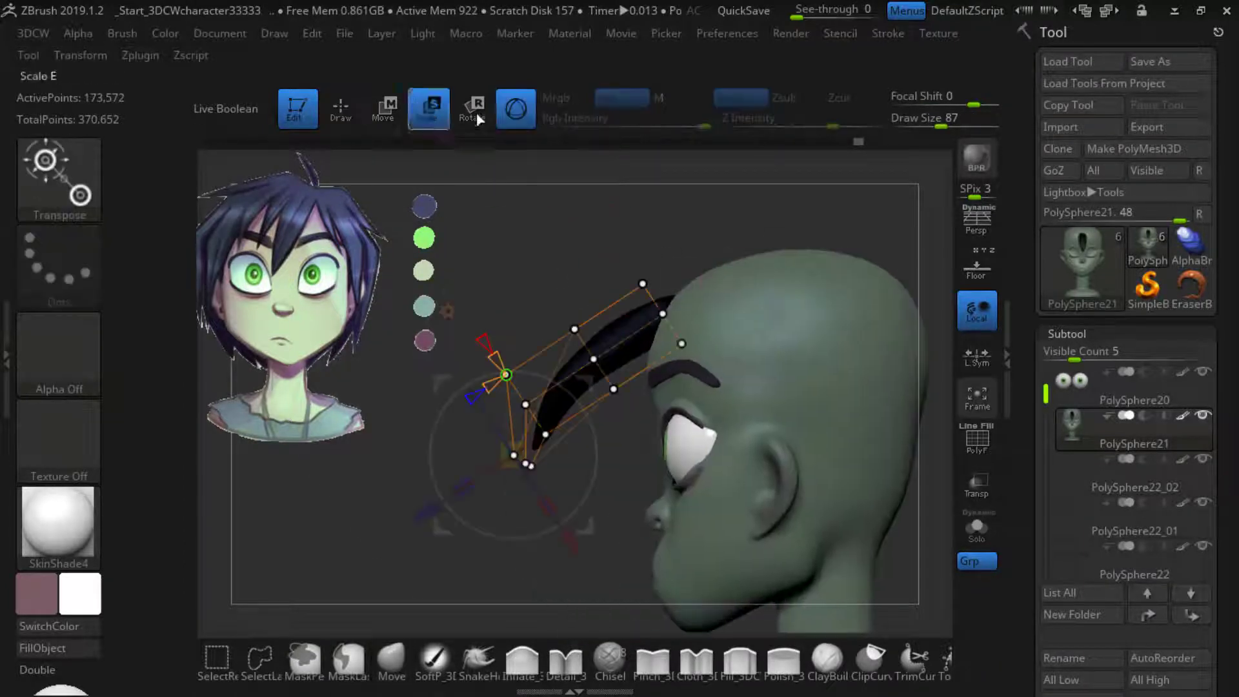
left_click(448, 311)
left_click(500, 362)
left_click_drag(474, 357, 594, 357, "shift")
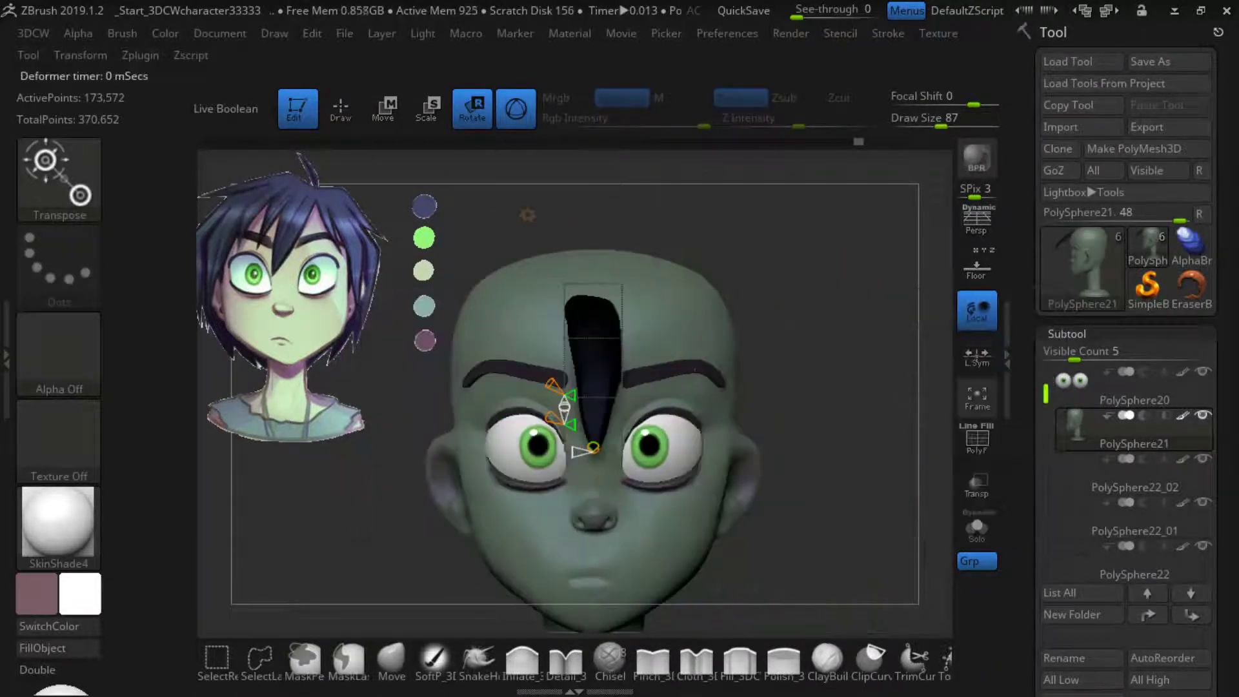
left_click(527, 214)
left_click(990, 224)
left_click(527, 214)
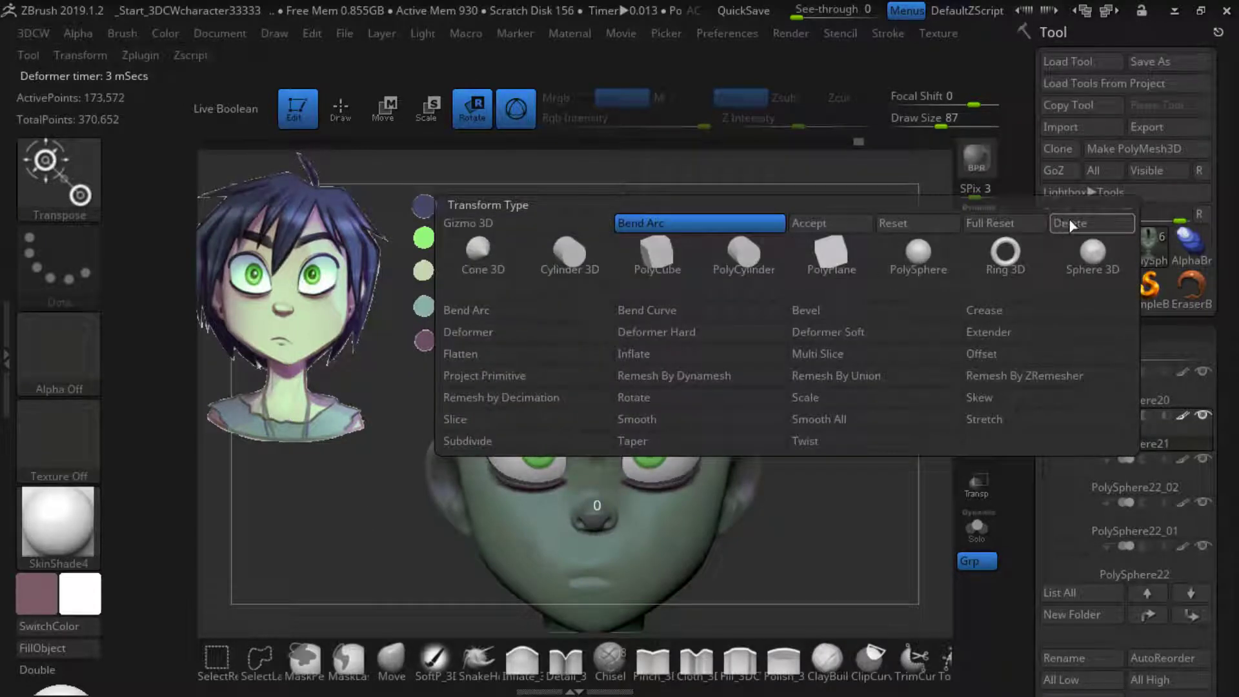
left_click(1069, 223)
Nudge the strand's root and edges with the Move brush so it drapes over the forehead
mouse_move(650, 392)
left_mouse_down("shift")
mouse_move(529, 391)
mouse_move(677, 389)
left_mouse_up("shift")
key("q")
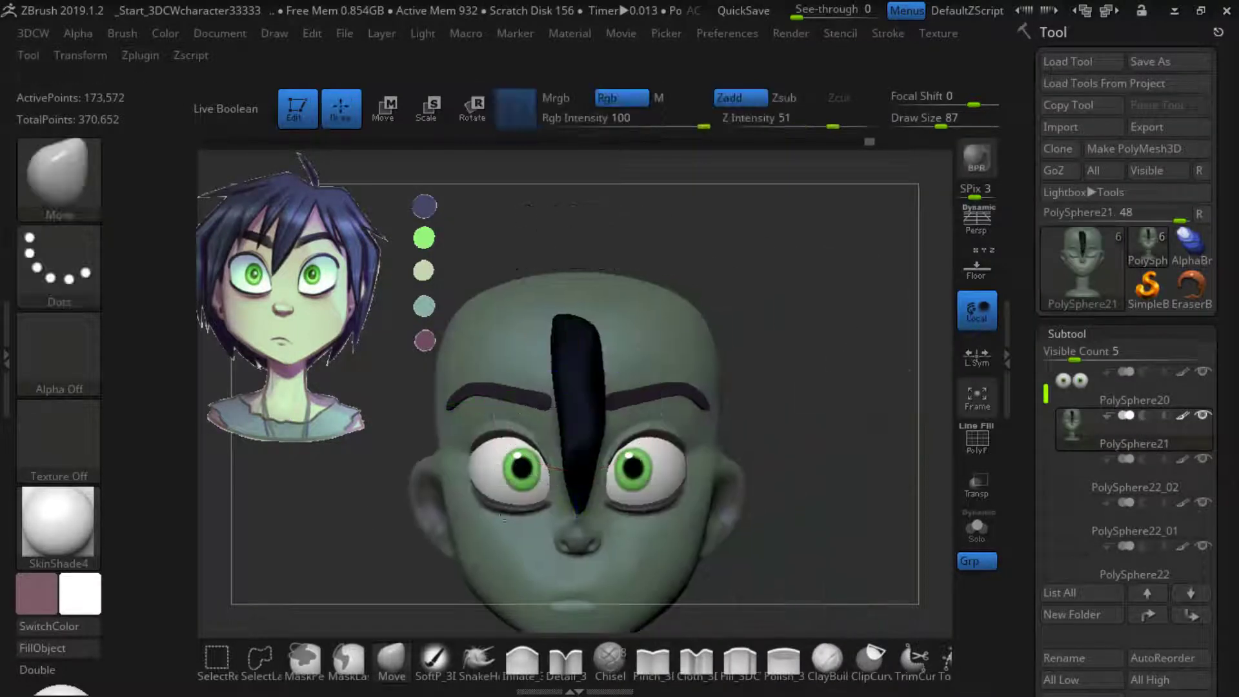
left_click_drag(556, 322, 554, 313)
right_click_drag(548, 387, 658, 387)
left_click_drag(597, 429, 588, 432)
left_click_drag(604, 413, 595, 414)
right_click_drag(742, 386, 636, 383)
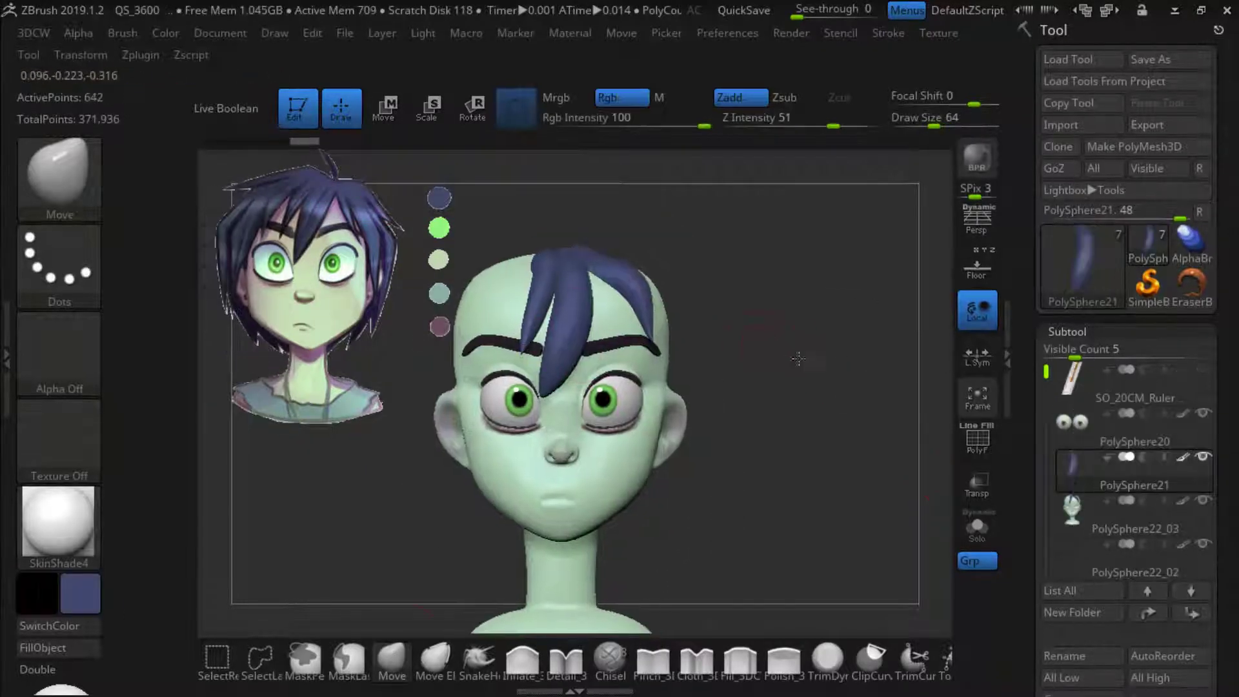
Apply a Bend Curve deformer to the central fringe strand and bend it along the forehead
left_click_drag(798, 359, 633, 416, "alt")
key("w")
key("y")
key("y")
left_click(535, 200)
left_click(779, 252)
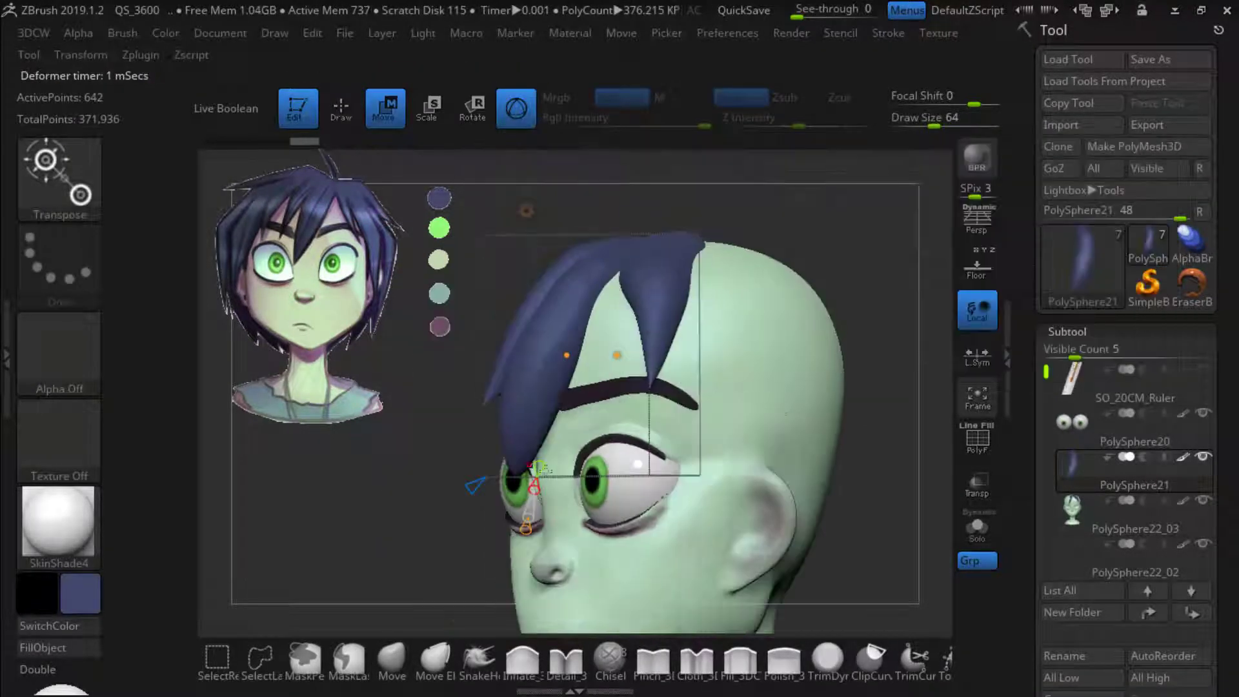
left_click_drag(535, 488, 539, 487)
left_click_drag(445, 490, 603, 488)
left_click_drag(799, 487, 632, 488)
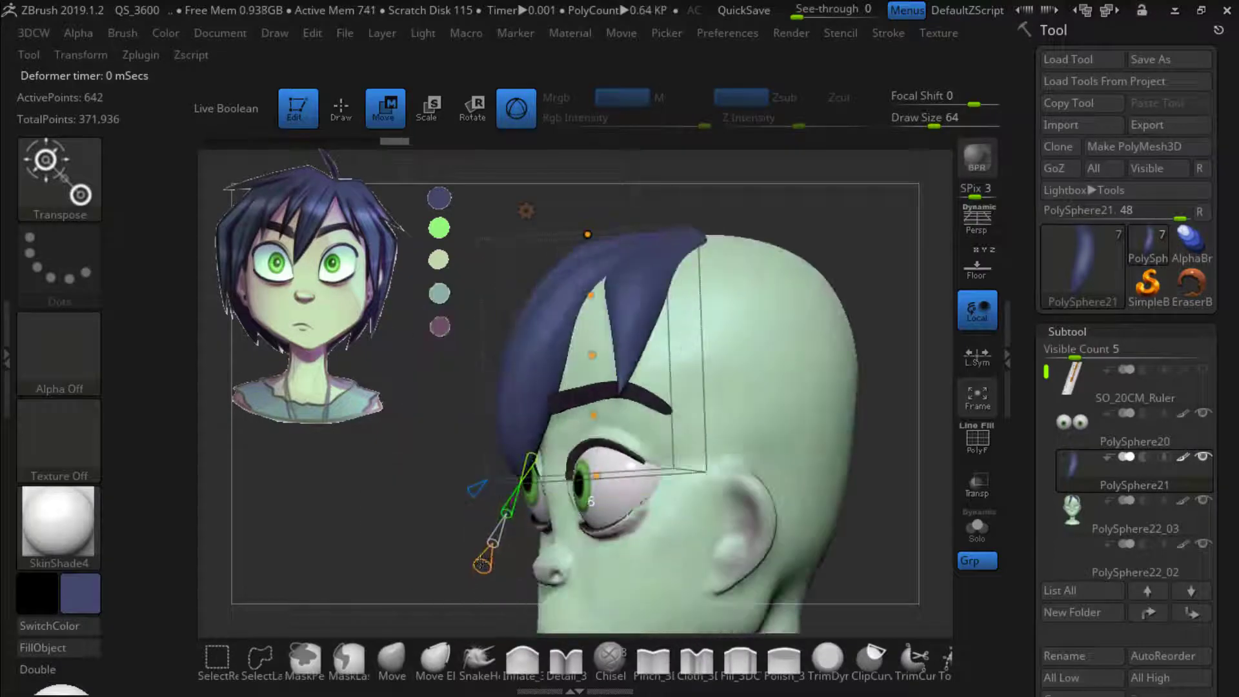
left_click_drag(455, 563, 610, 549)
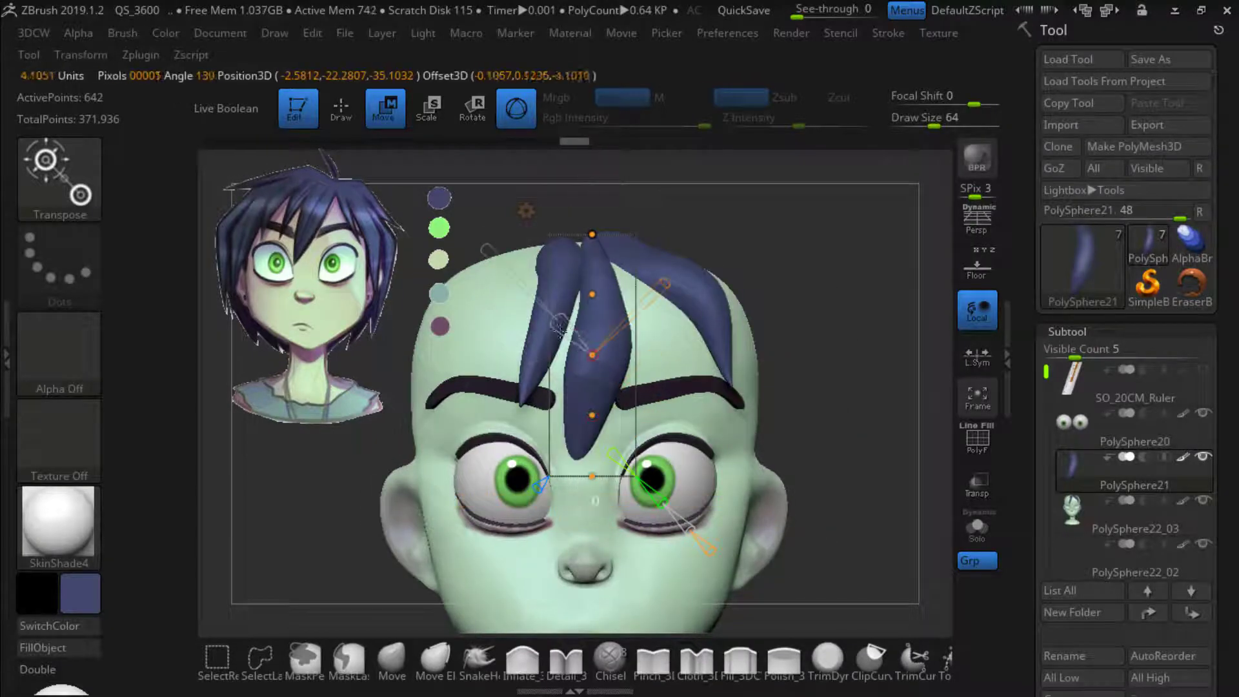
Refine the central strand's curve and tip with the Move brush at a draw size of 112
key("q")
left_click_drag(797, 342, 904, 342)
left_click_drag(713, 419, 703, 414)
left_click_drag(839, 439, 703, 445)
left_click_drag(664, 452, 659, 459)
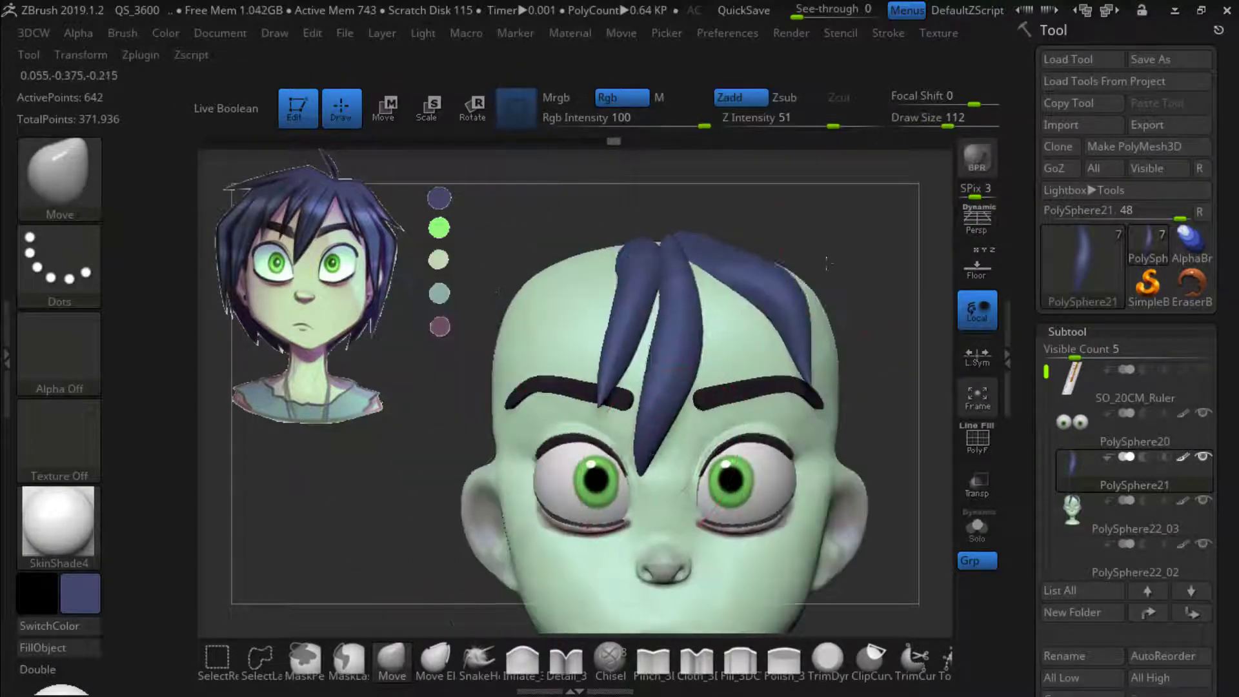
left_click_drag(828, 263, 793, 293)
Switch between the head and central strand subtools to check the fringe, and quick-save the project
left_click(1077, 507)
left_click(846, 326, "ctrl")
left_click(846, 327, "ctrl")
left_click_drag(846, 326, 871, 307, "shift")
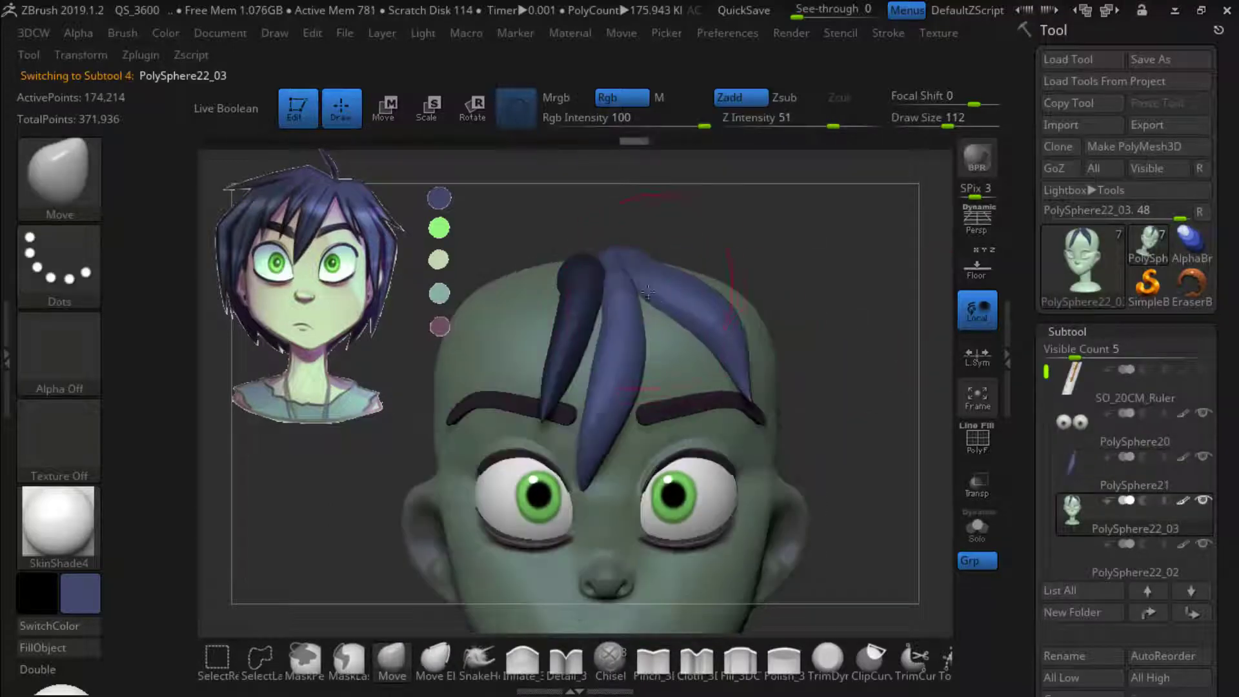
left_click(651, 330, "alt")
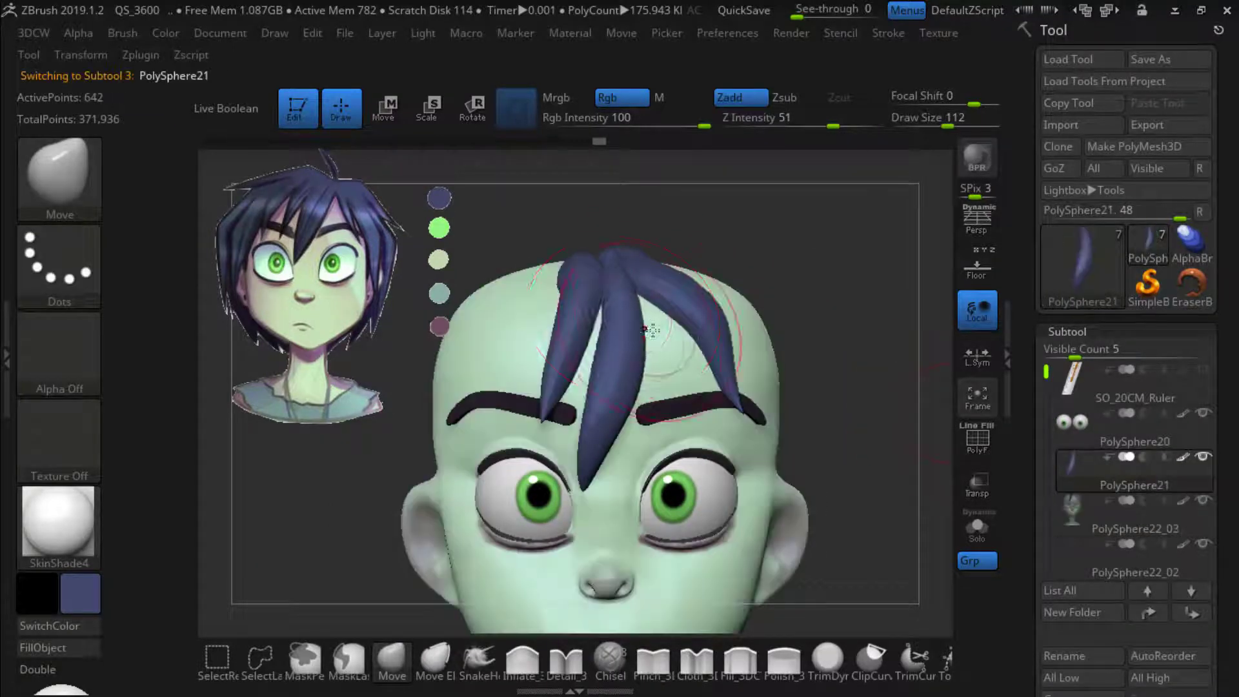
left_click(36, 36)
left_click_drag(820, 294, 839, 322)
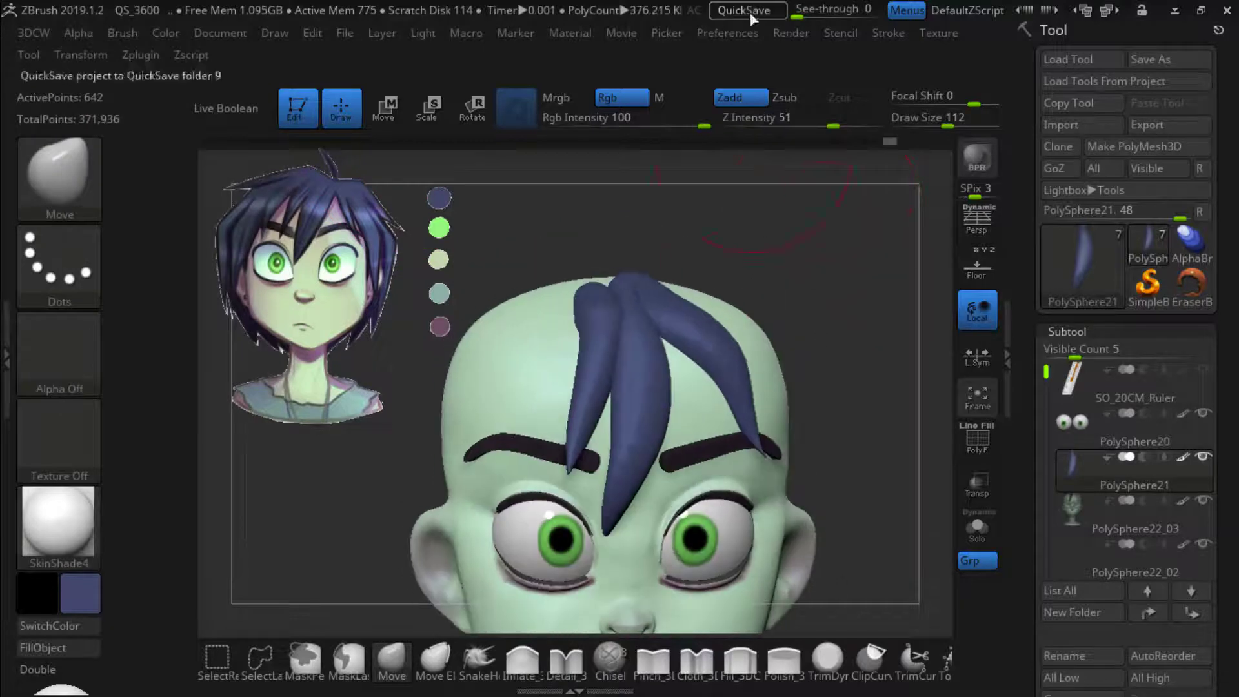
left_click(752, 18)
Insert another Appendage strand on top of the head subtool, beside the existing fringe
key("b")
left_click(669, 270)
left_click(712, 341, "alt")
left_click_drag(565, 334, 629, 335)
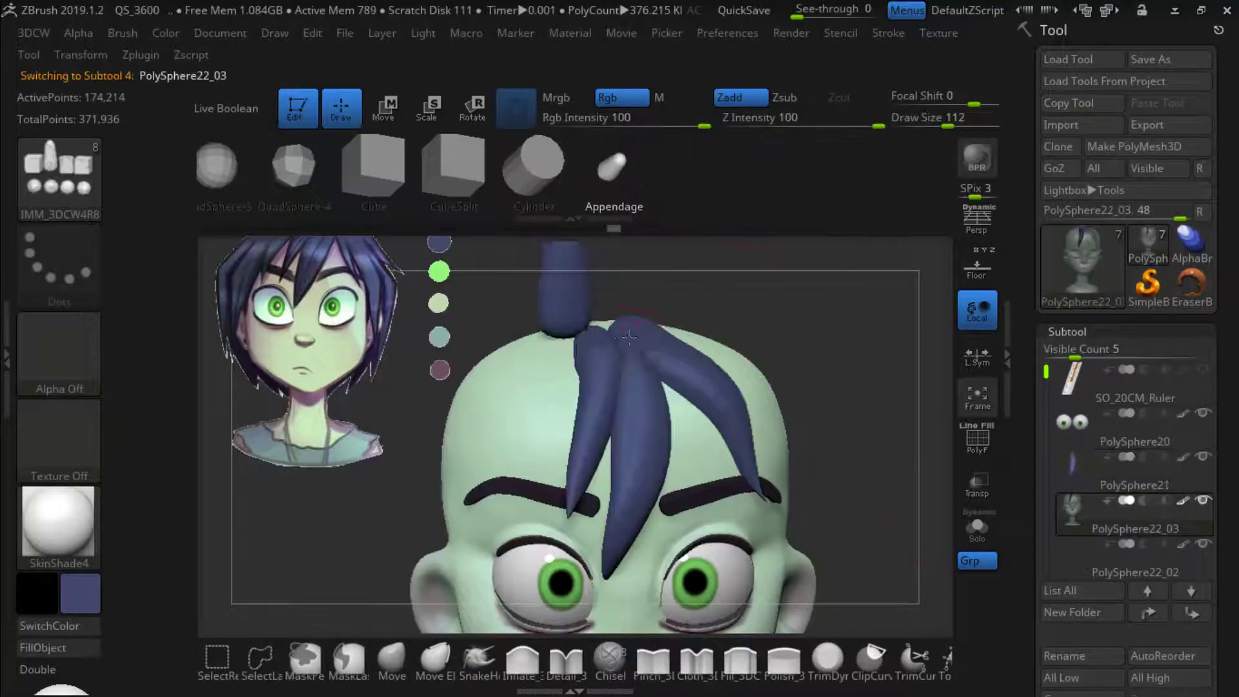
Rotate the new strand against the scalp and apply a Bend Curve deformer to it
left_click(476, 108)
left_click(355, 117)
mouse_move(807, 336)
left_mouse_down()
mouse_move(777, 395)
mouse_move(729, 419)
mouse_move(845, 419)
mouse_move(780, 421)
left_mouse_up()
key("w")
left_click(490, 231)
left_click(822, 419)
left_click(531, 579)
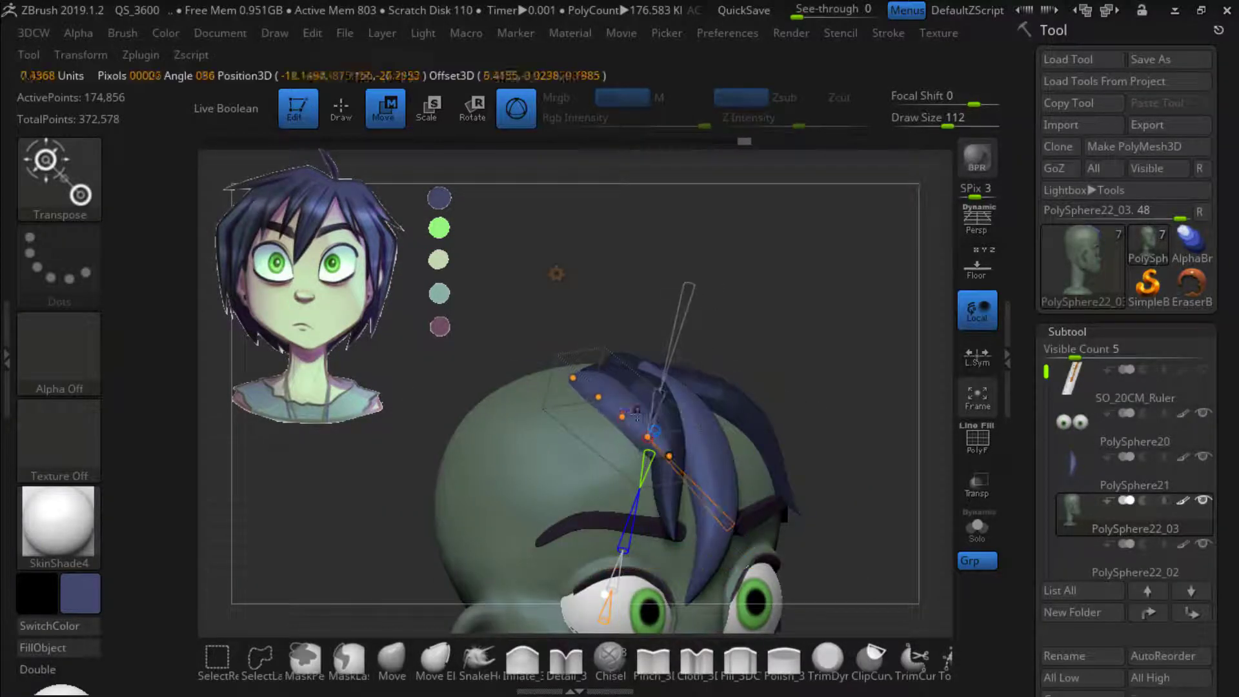
Adjust the Bend Curve control points so the new strand follows the curve of the scalp
left_click_drag(786, 329, 858, 325)
left_click_drag(584, 348, 576, 328)
left_click_drag(819, 381, 700, 393)
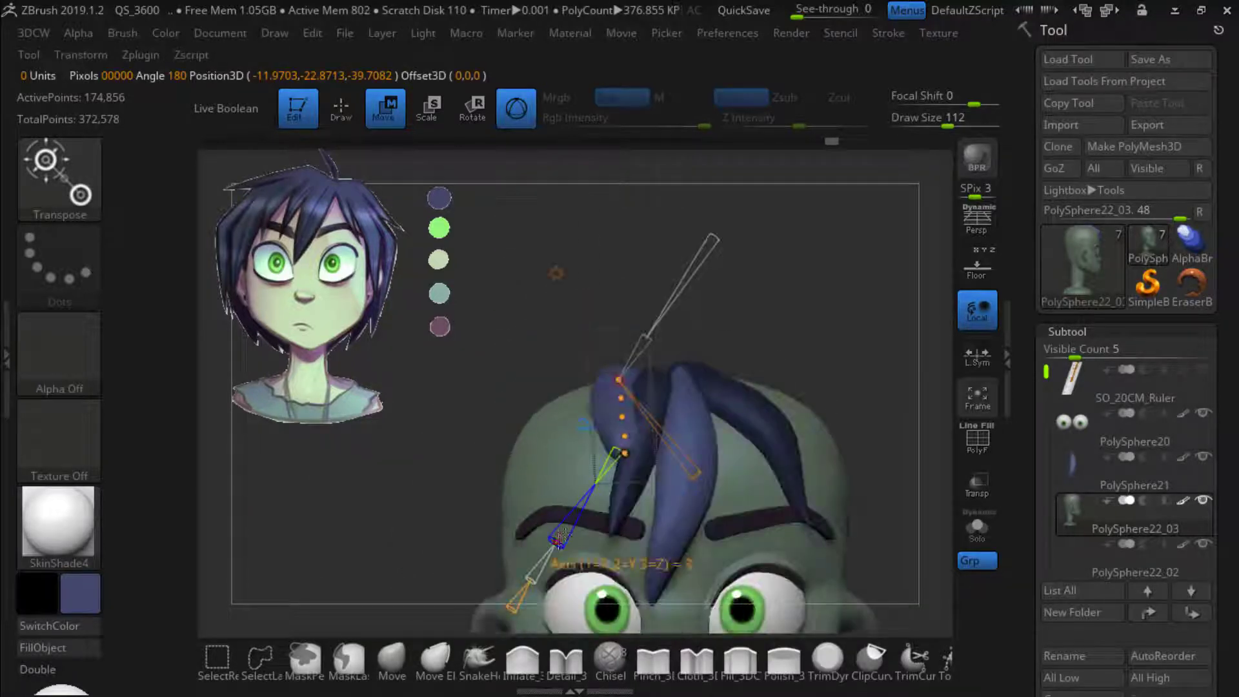
left_click_drag(498, 524, 682, 414)
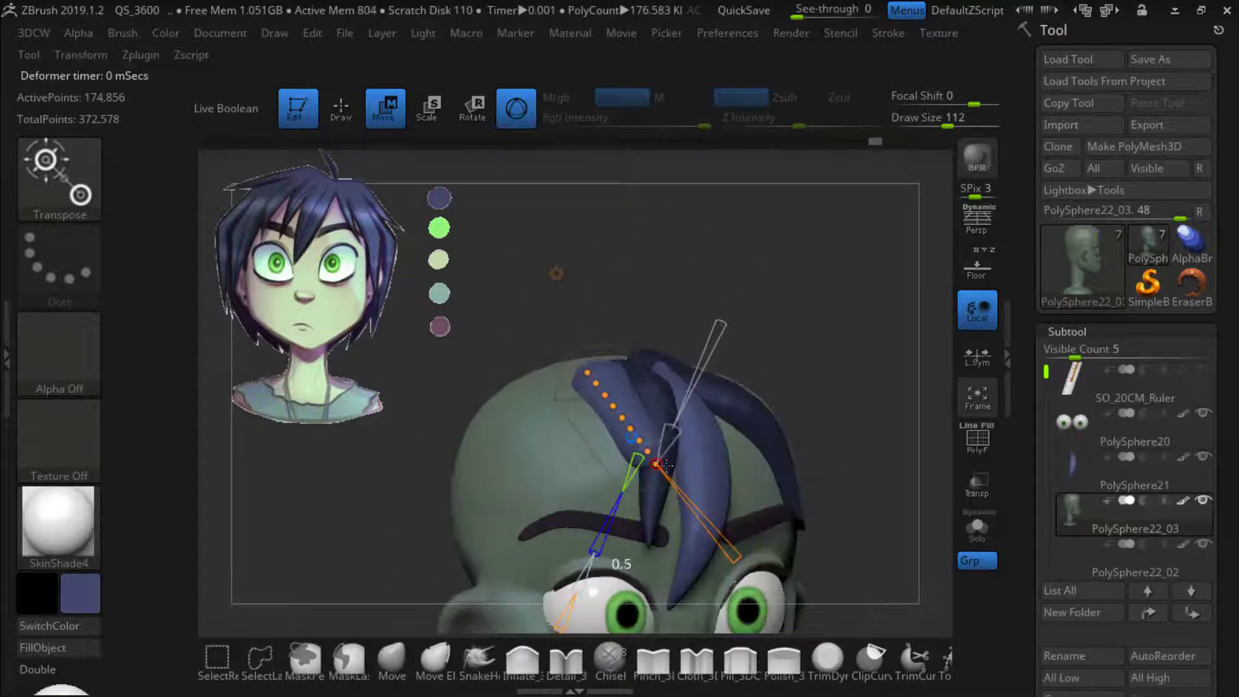
right_click_drag(667, 465, 625, 446)
Reshape the new side strand with the Move brush, checking it from the front
key("q")
mouse_move(498, 445)
left_mouse_down()
mouse_move(658, 416)
mouse_move(516, 439)
left_mouse_up()
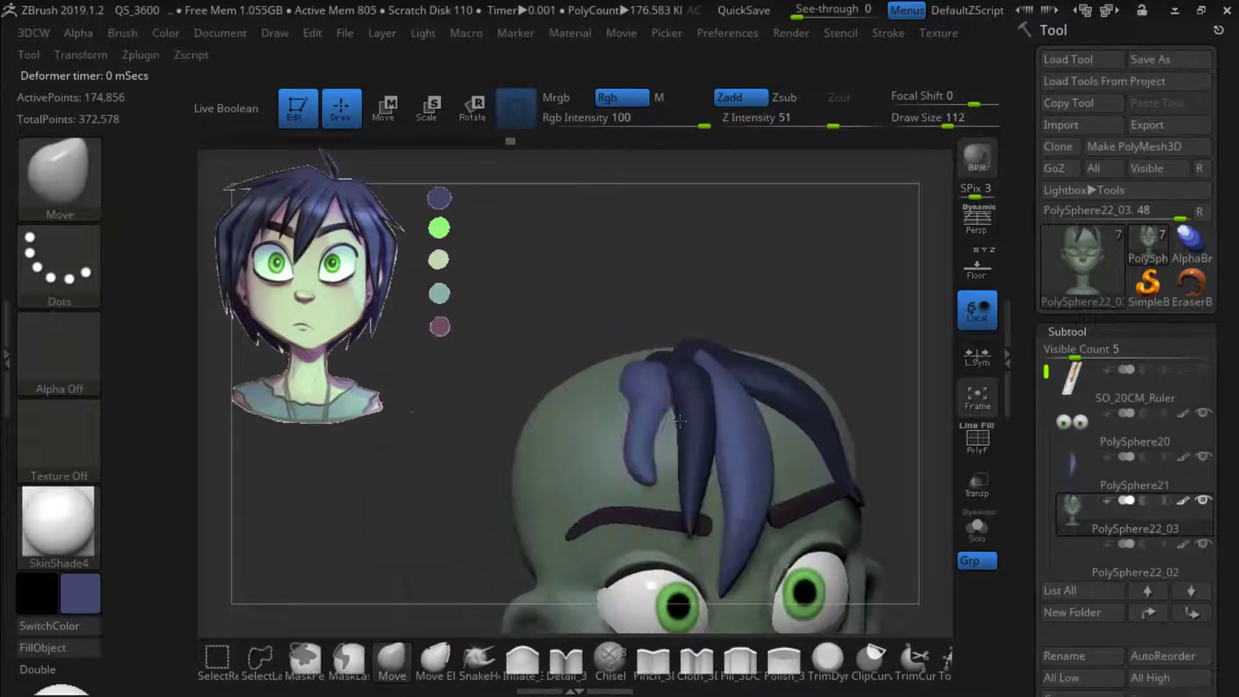
mouse_move(806, 310)
left_mouse_down()
mouse_move(437, 399)
mouse_move(494, 445)
left_mouse_up()
Bend the side strand further with the Bend Curve deformer so it arcs from the crown to the forehead
key("w")
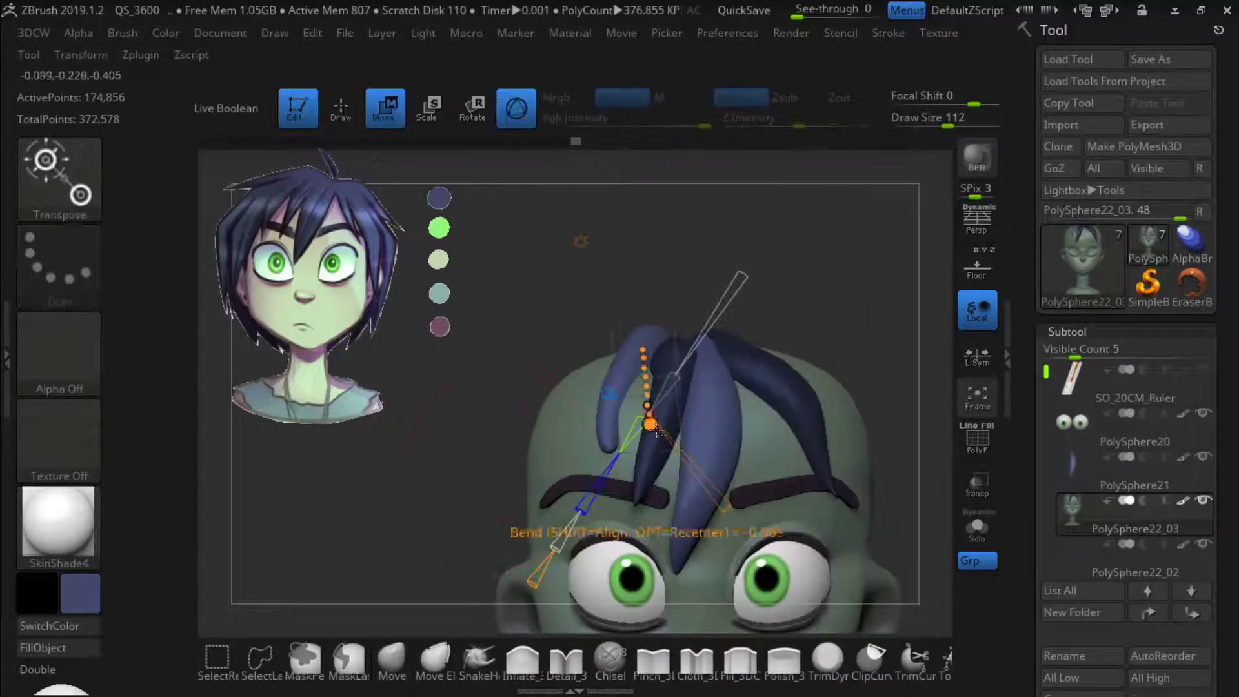
right_click_drag(743, 366, 738, 406)
right_click_drag(699, 579, 658, 578)
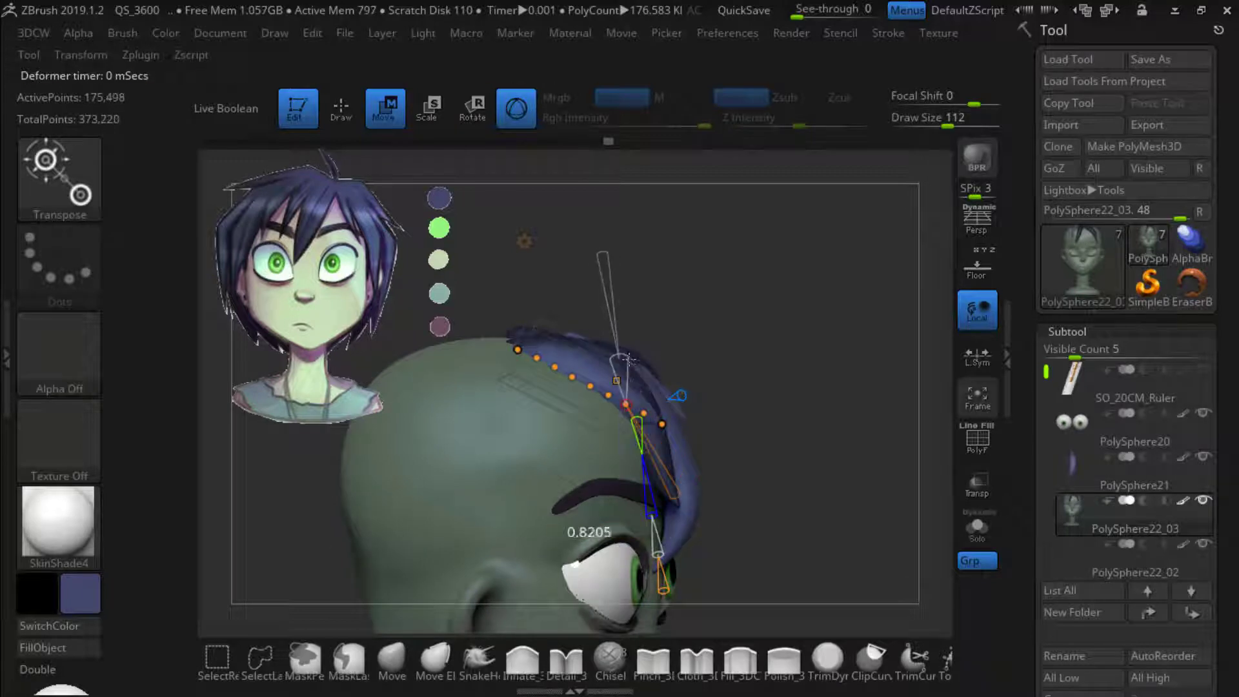
mouse_move(929, 335)
right_mouse_down()
mouse_move(865, 323)
mouse_move(929, 325)
right_mouse_up()
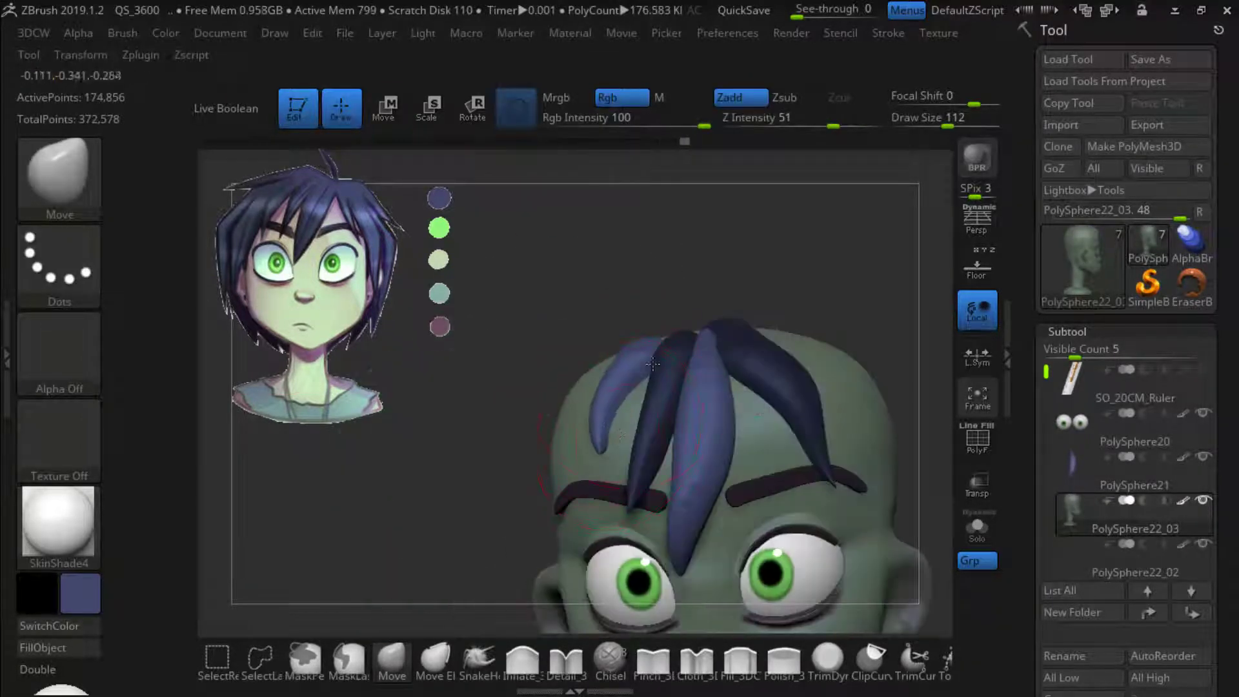
Lengthen and taper the side strand toward the eyebrow with the Move brush, reducing the draw size to 44
mouse_move(653, 364)
right_mouse_down()
mouse_move(762, 375)
mouse_move(685, 366)
right_mouse_up()
left_click_drag(576, 430, 577, 445)
right_click_drag(645, 413, 761, 419)
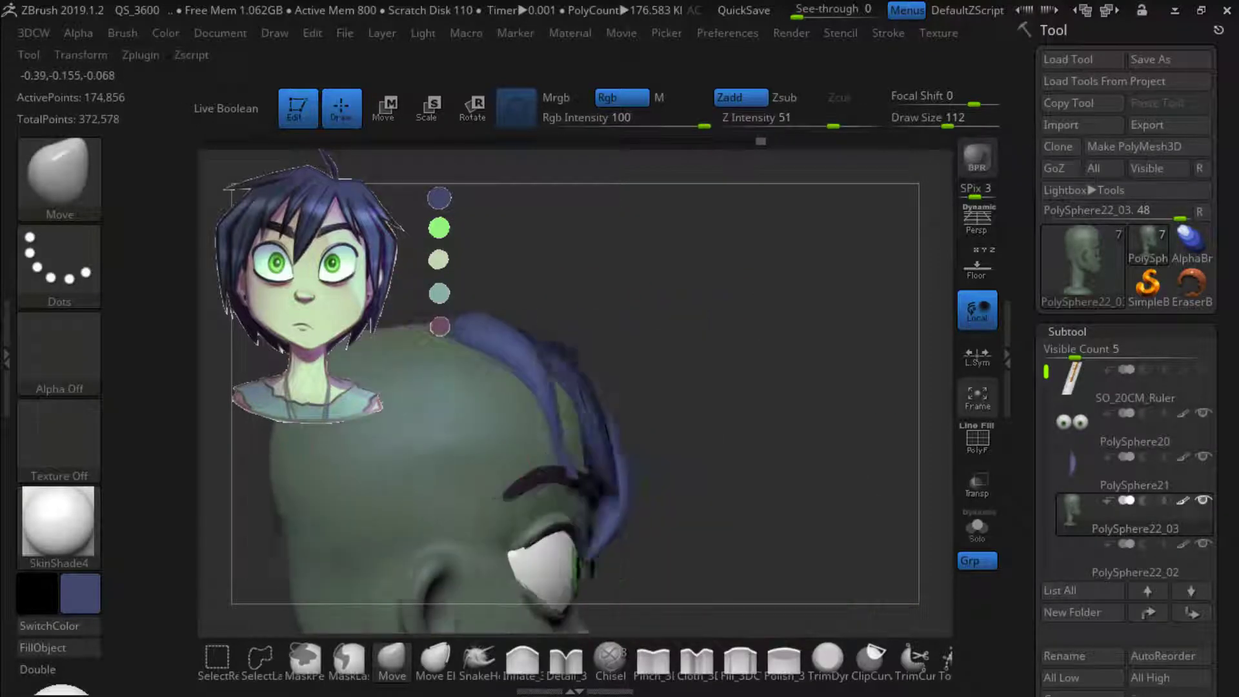
left_click_drag(947, 126, 927, 126)
right_click_drag(761, 419, 645, 413)
mouse_move(761, 349)
right_mouse_down()
mouse_move(775, 396)
mouse_move(795, 390)
right_mouse_up()
Reposition the side strand beside the neighbouring lock using the transpose line
key("w")
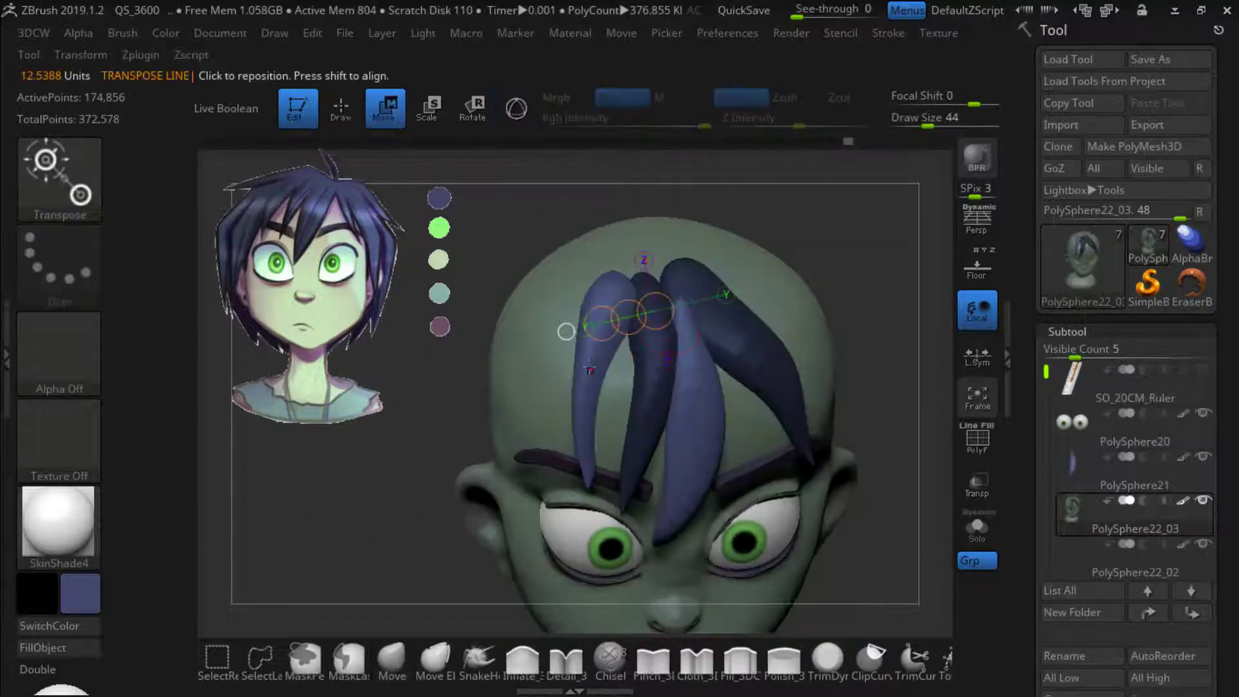
right_click_drag(922, 287, 944, 281)
left_click_drag(675, 335, 666, 335)
Refine the side strand's sweep with the Move brush at a draw size of 149 and quick-save the project
key("q")
mouse_move(761, 283)
right_mouse_down()
mouse_move(658, 318)
mouse_move(645, 258)
right_mouse_up()
right_click_drag(797, 390, 406, 481)
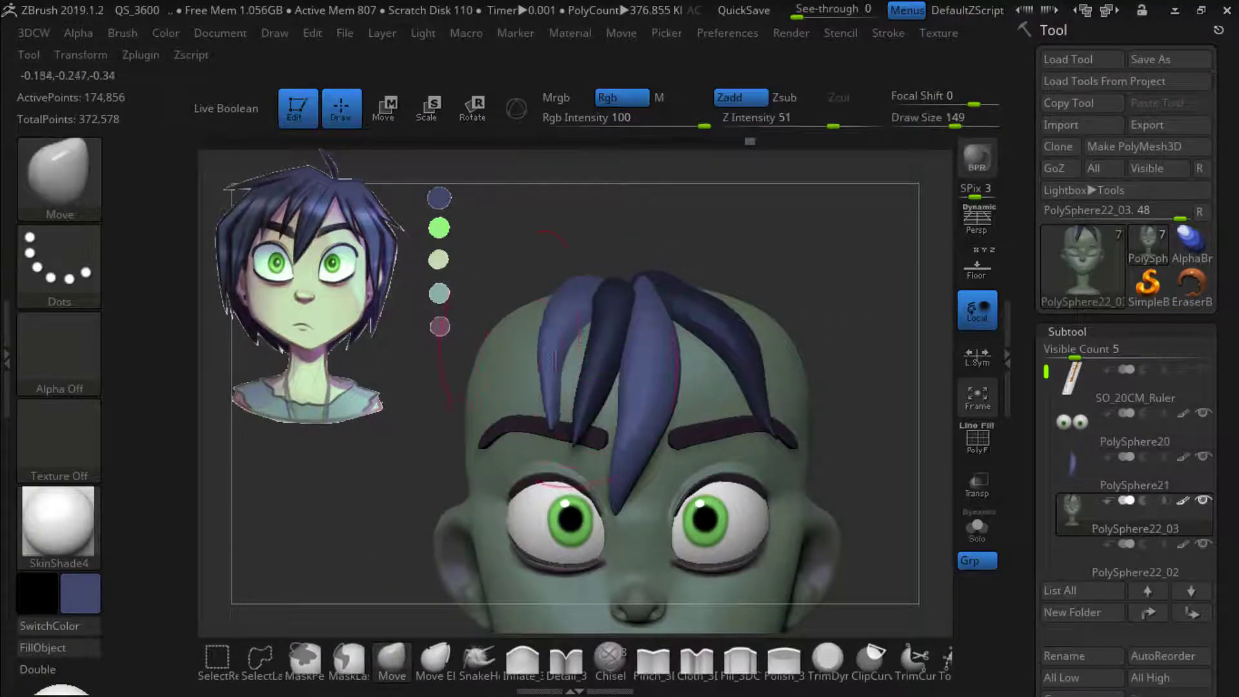
left_click_drag(546, 432, 530, 431)
mouse_move(400, 445)
right_mouse_down()
mouse_move(662, 412)
mouse_move(413, 413)
right_mouse_up()
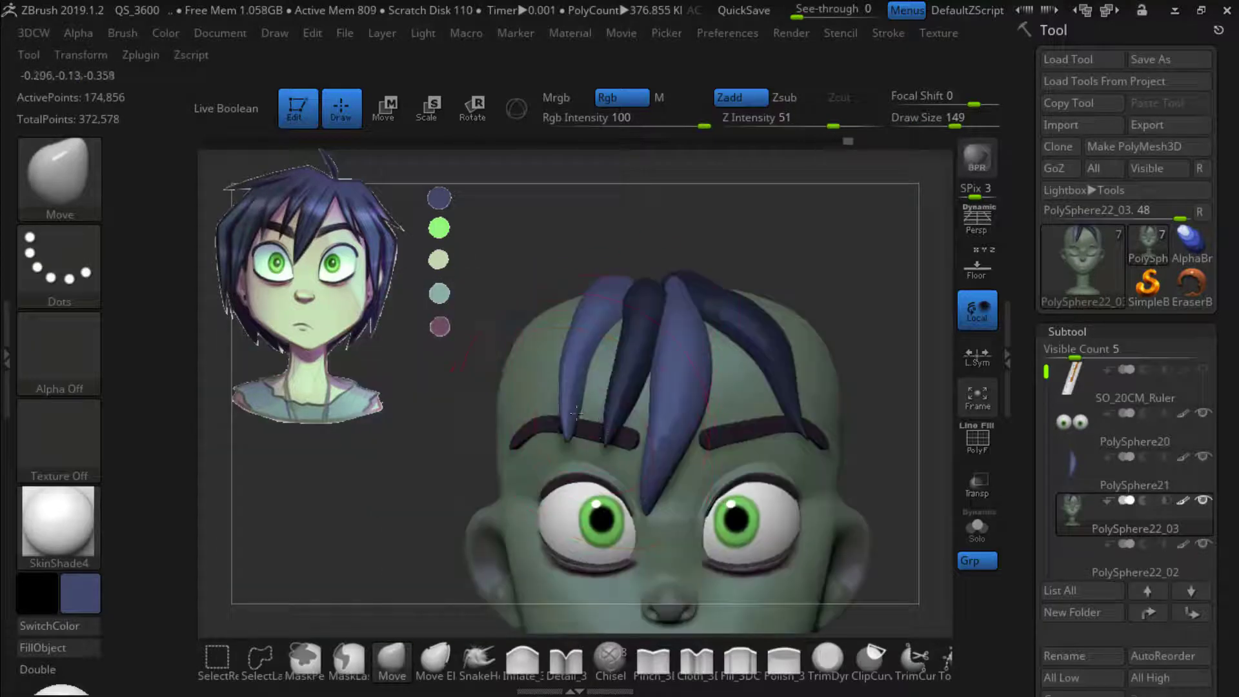
mouse_move(797, 200)
right_mouse_down()
mouse_move(802, 263)
mouse_move(765, 317)
right_mouse_up()
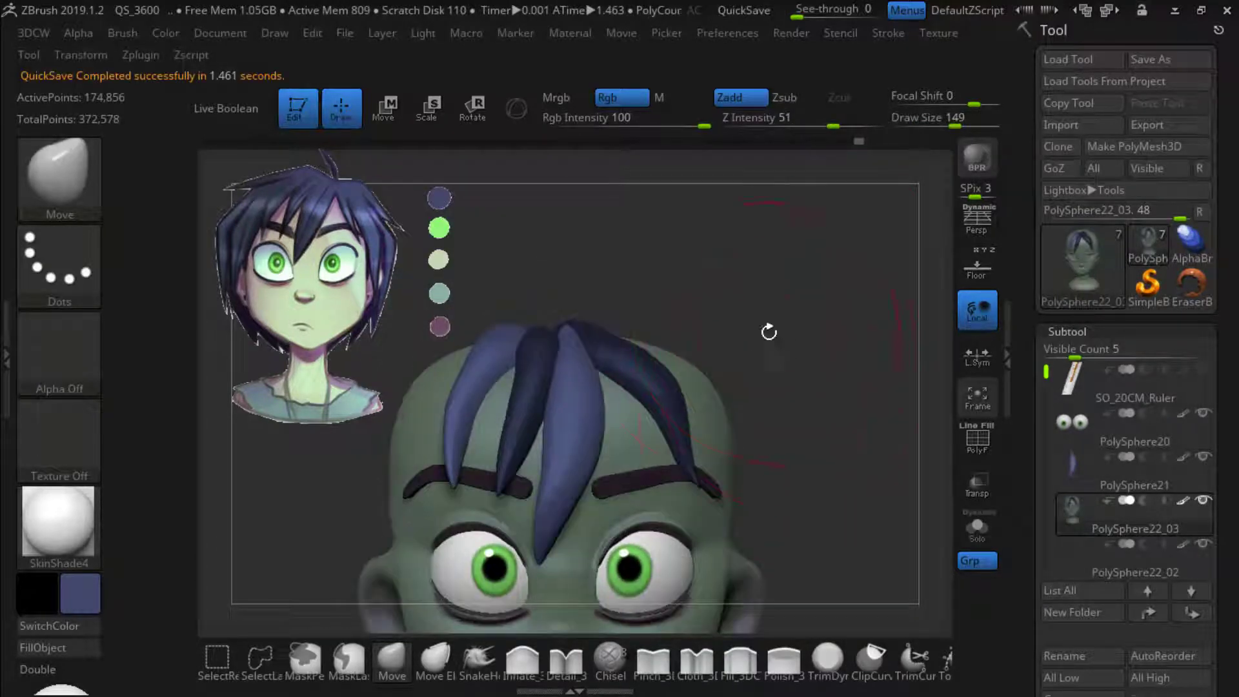
right_click_drag(799, 471, 846, 487)
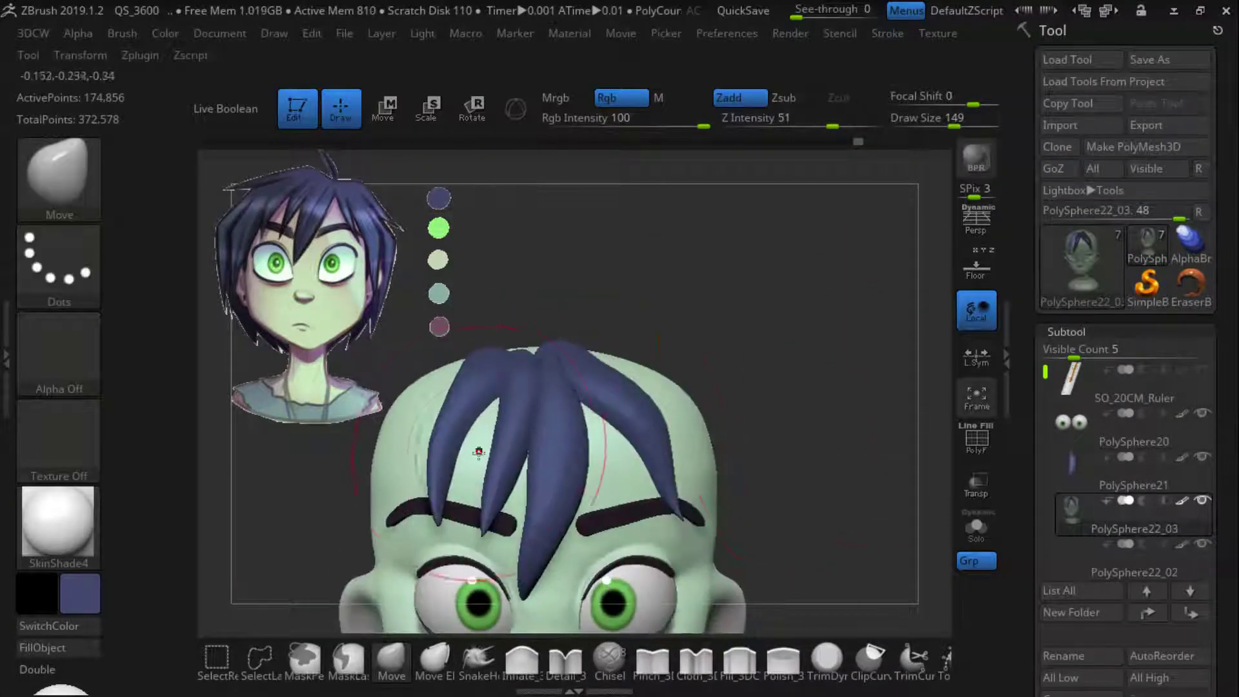
Insert a further Appendage strand at the top of the head for the fringe
left_click(96, 196)
left_click(378, 576)
right_click_drag(800, 310, 755, 310)
left_click_drag(656, 404, 655, 446)
Try to rotate and place the newly inserted strand beside the fringe using the transpose line
right_click_drag(800, 309, 697, 316)
key("r")
mouse_move(647, 409)
left_mouse_down()
mouse_move(607, 261)
mouse_move(561, 326)
left_mouse_up()
right_click_drag(389, 486, 875, 510)
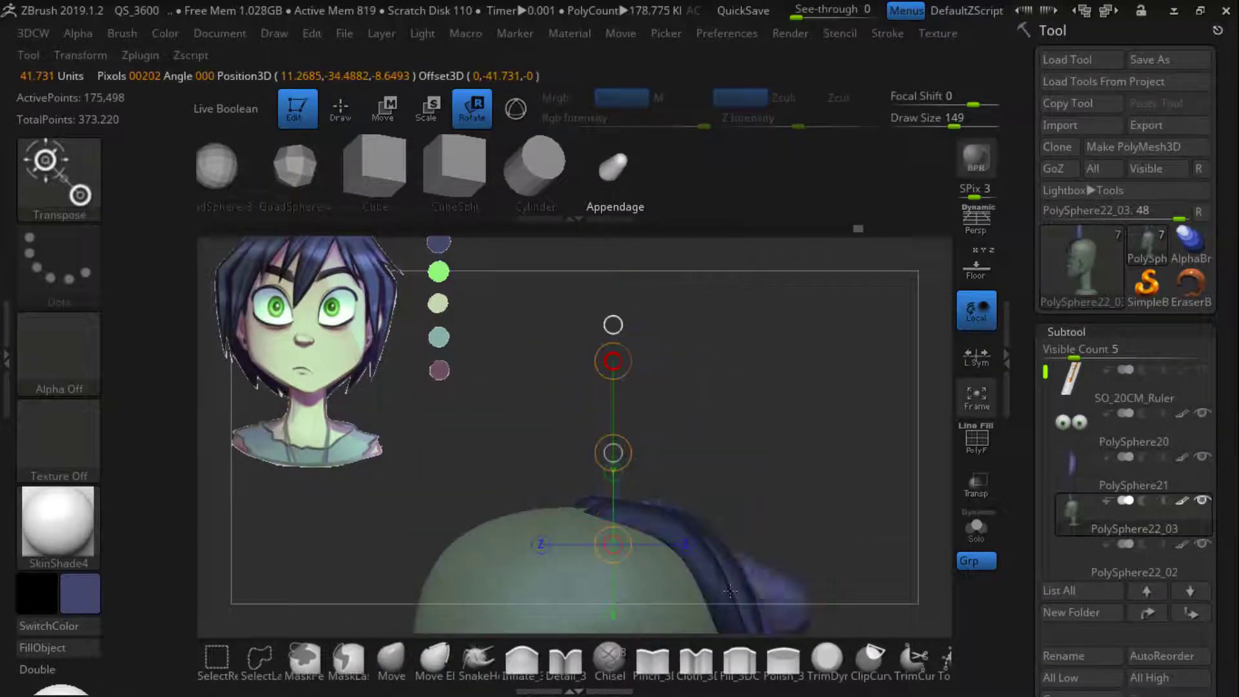
right_click_drag(730, 590, 510, 442)
right_click_drag(645, 392, 603, 461)
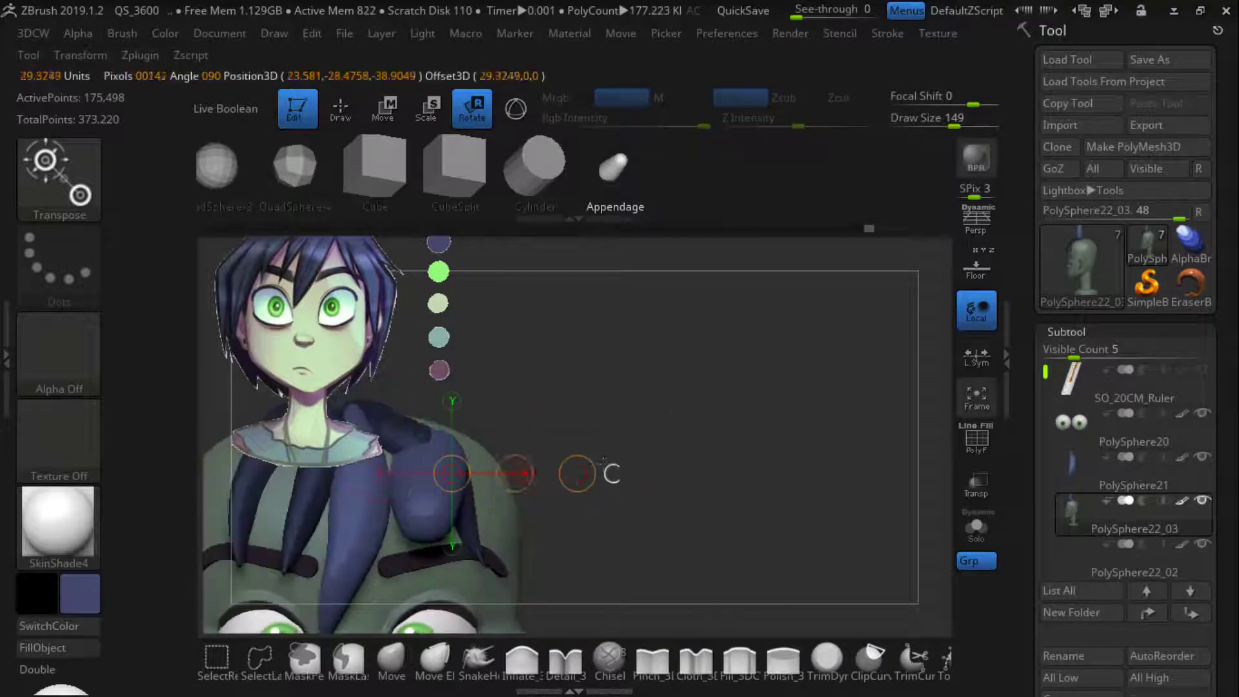
left_click_drag(562, 475, 570, 496)
right_click_drag(729, 464, 524, 446)
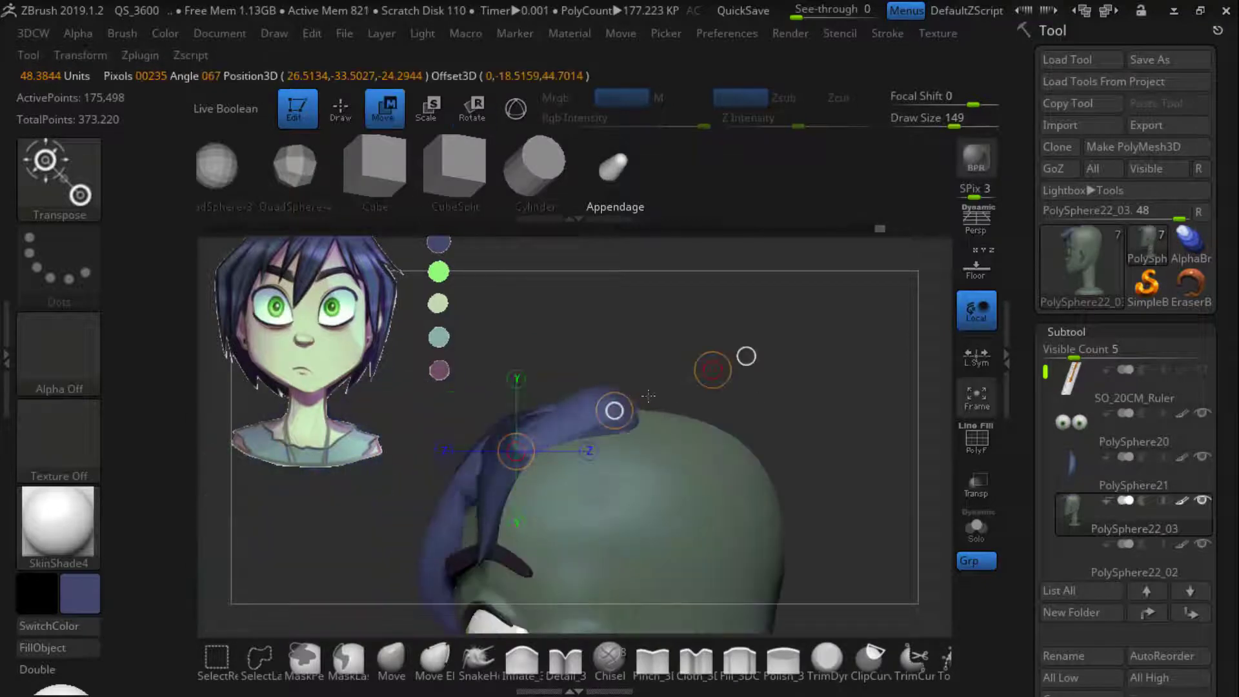
right_click_drag(648, 395, 528, 274)
right_click_drag(612, 408, 584, 433)
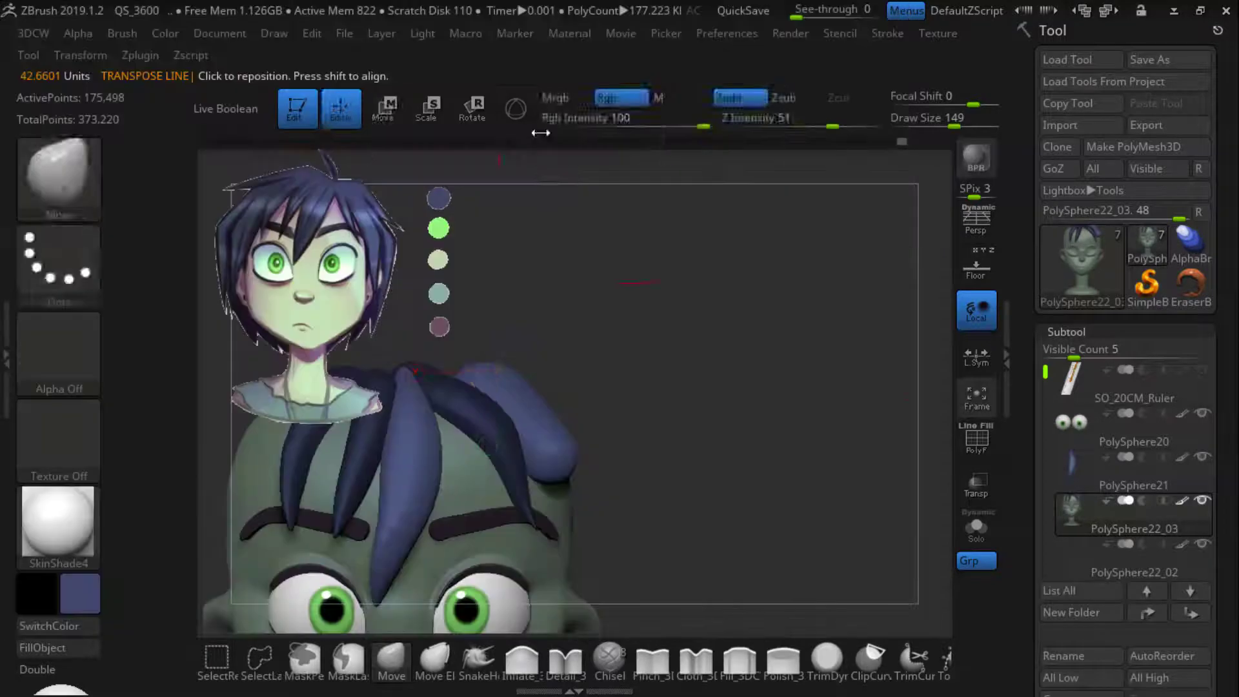
Try to curve the inserted strand down over the forehead with the gizmo's bend deformer
left_click(413, 490)
left_click(415, 304)
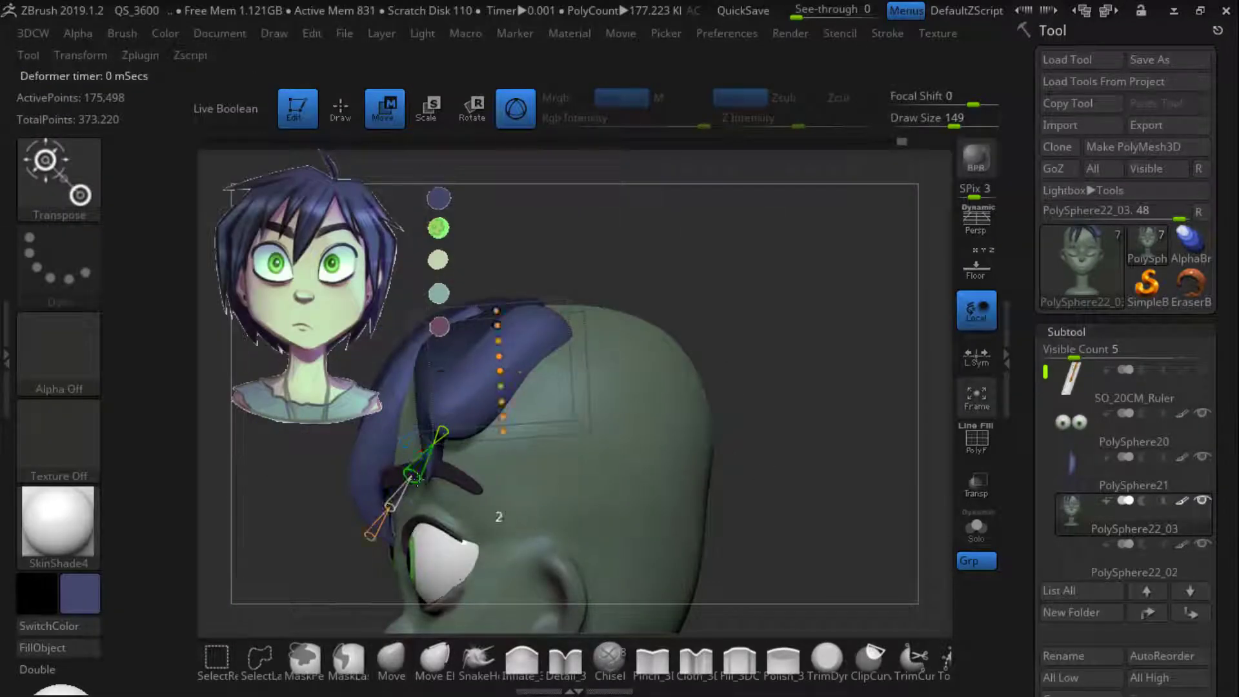
left_click(415, 478)
mouse_move(580, 478)
right_mouse_down()
mouse_move(766, 481)
mouse_move(581, 478)
right_mouse_up()
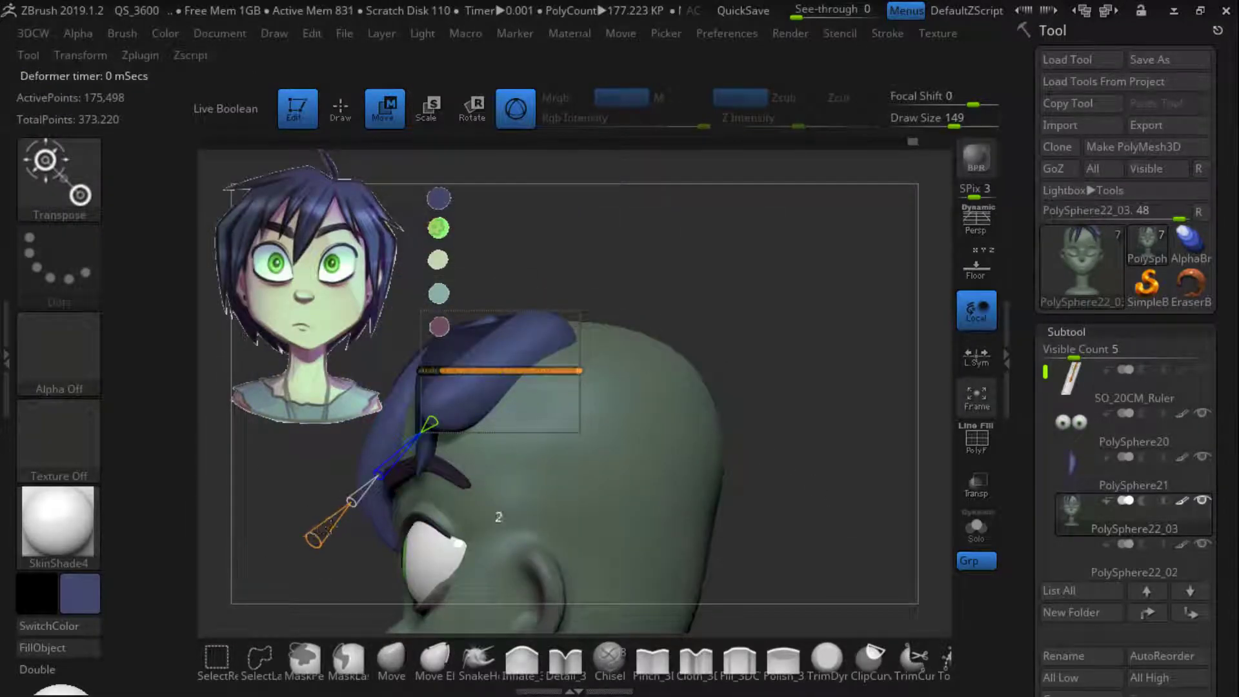
right_click_drag(870, 483, 507, 413)
key("ctrl+z")
key("ctrl+z")
key("ctrl+z")
Try to stand the strand upright on the head with the gizmo and bend it again from there
left_click_drag(501, 401, 492, 363)
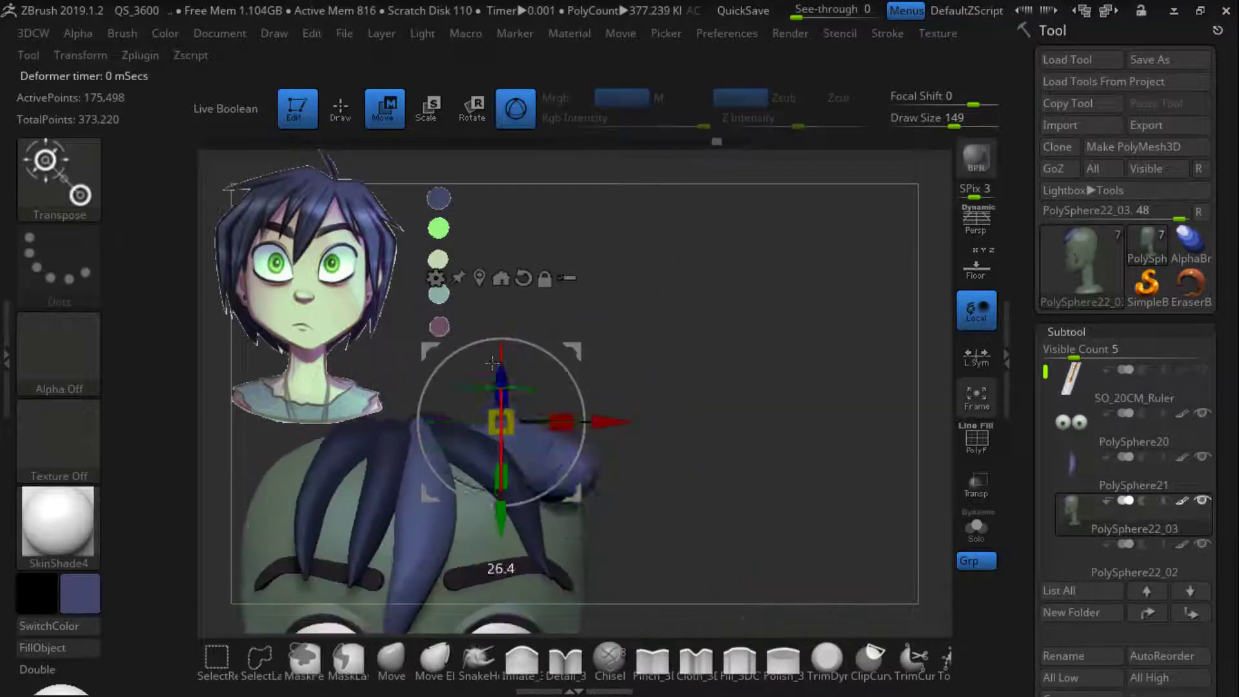
right_click_drag(756, 431, 929, 431)
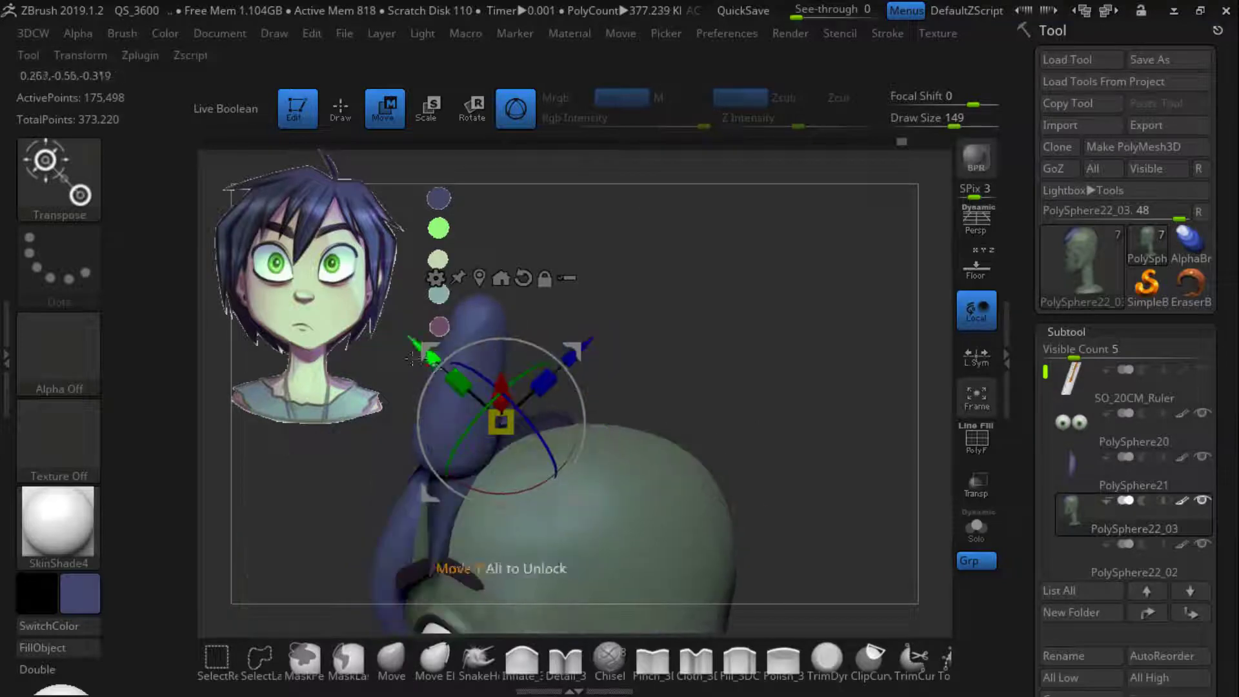
left_click_drag(424, 351, 484, 409)
left_click_drag(510, 429, 491, 463)
left_click_drag(586, 370, 600, 323)
right_click_drag(903, 413, 695, 408)
right_click_drag(644, 219, 612, 208)
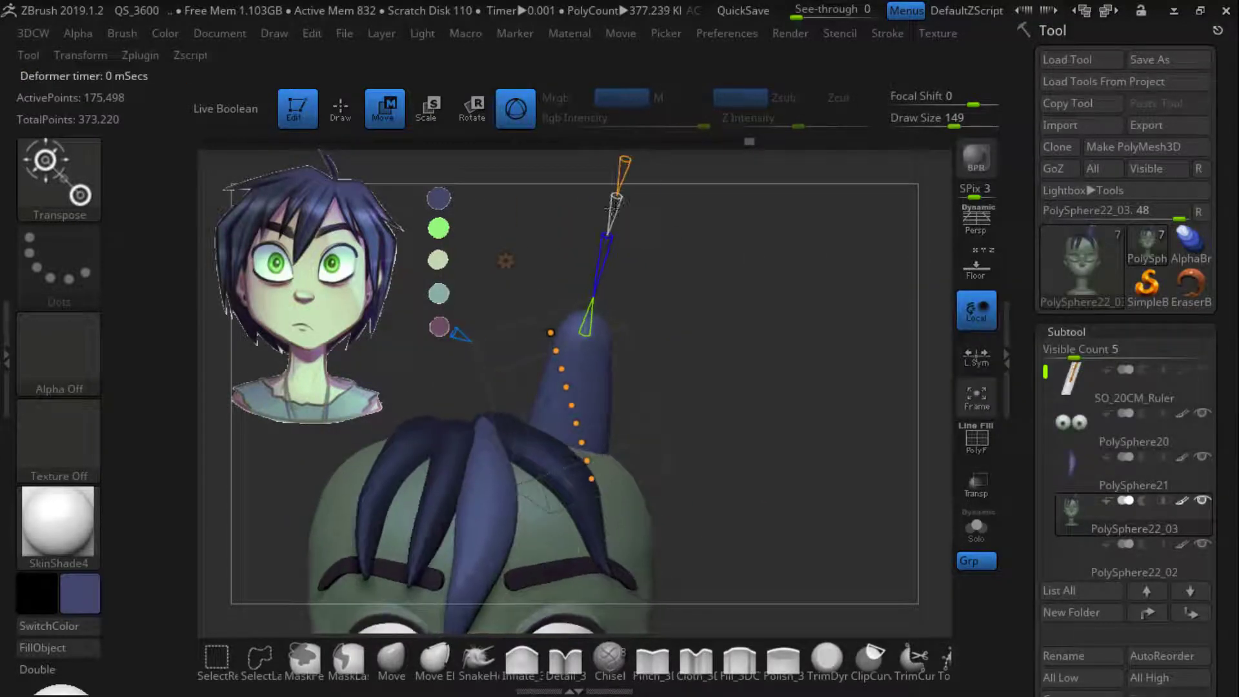
mouse_move(858, 336)
right_mouse_down()
mouse_move(724, 326)
mouse_move(738, 362)
right_mouse_up()
Undo the bending and rotation together with the insertion of the strand
key("ctrl+z")
key("ctrl+z")
key("ctrl+z")
key("ctrl+z")
key("ctrl+z")
key("ctrl+z")
key("q")
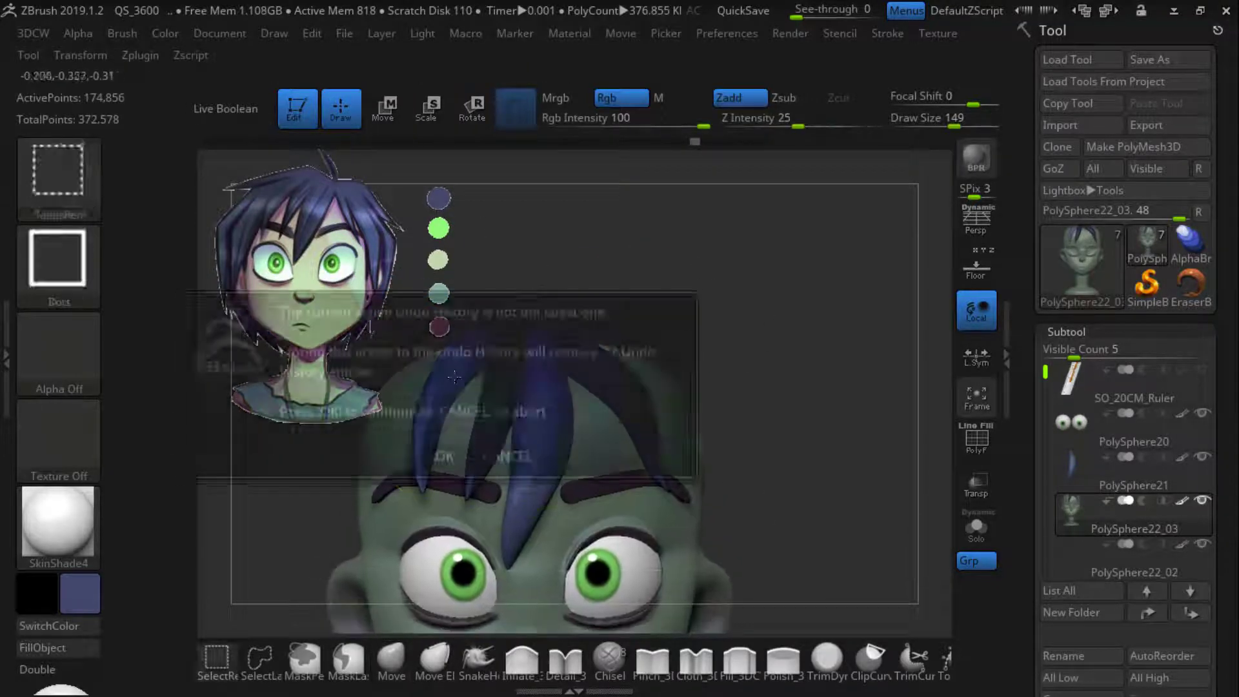
Try to isolate an existing fringe strand and mask the rest of the head, clearing the mask again
left_click(533, 422, "ctrl+shift")
left_click(688, 327, "ctrl+shift")
right_click_drag(689, 326, 720, 353)
key("w")
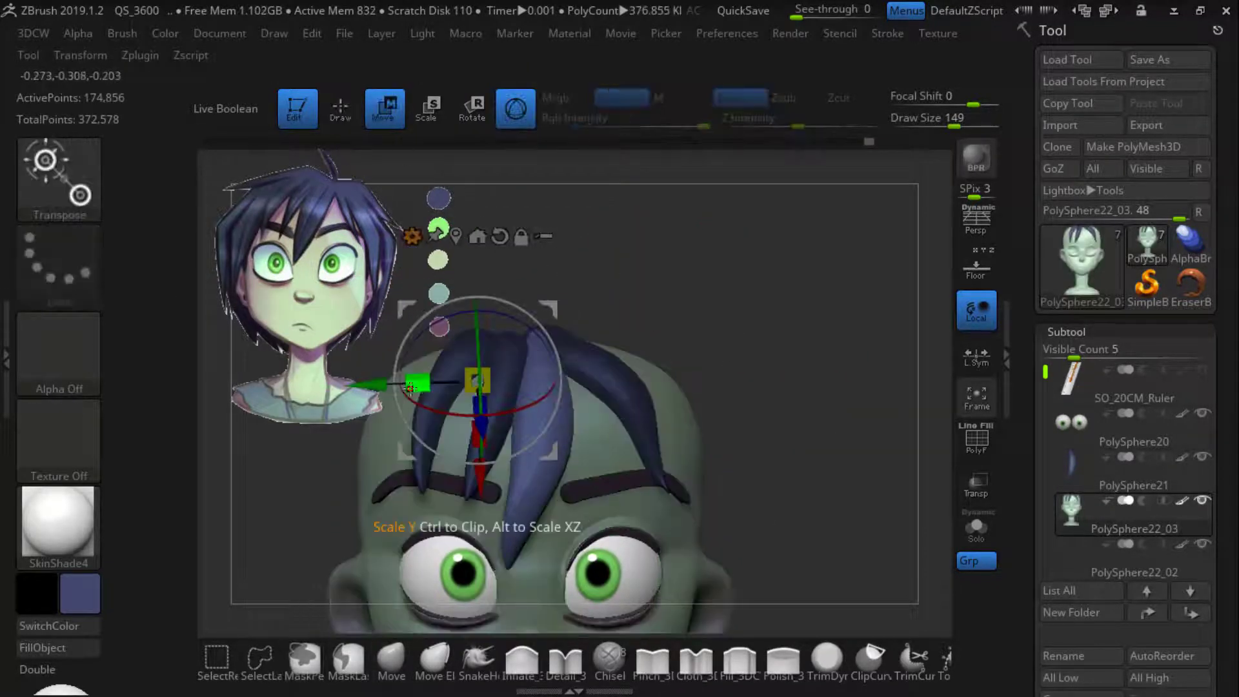
left_click(620, 378, "ctrl")
key("q")
mouse_move(762, 323)
left_mouse_down("ctrl")
mouse_move(791, 351)
mouse_move(757, 327)
left_mouse_up("ctrl")
left_click(674, 406, "ctrl+shift")
left_click(772, 372, "ctrl+shift")
left_click(616, 371, "ctrl+shift")
left_click(794, 412, "ctrl")
left_click(794, 412, "ctrl+shift")
left_click(782, 371, "ctrl")
left_click_drag(733, 321, 844, 409, "ctrl")
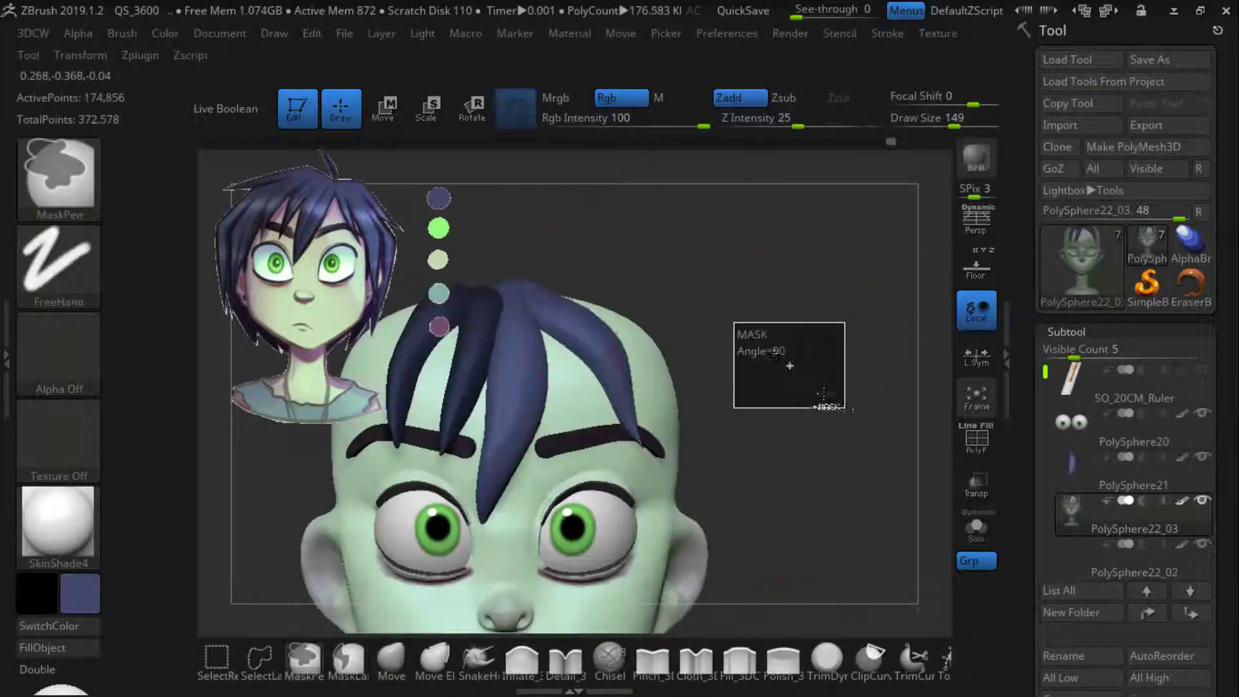
Mask everything except the existing side strand above the eyebrow and show the move gizmo
left_click_drag(770, 293, 788, 342, "alt")
left_click(538, 425, "ctrl+shift")
left_click(772, 426, "ctrl")
left_click(771, 426, "ctrl+shift")
left_click(772, 426, "ctrl")
key("w")
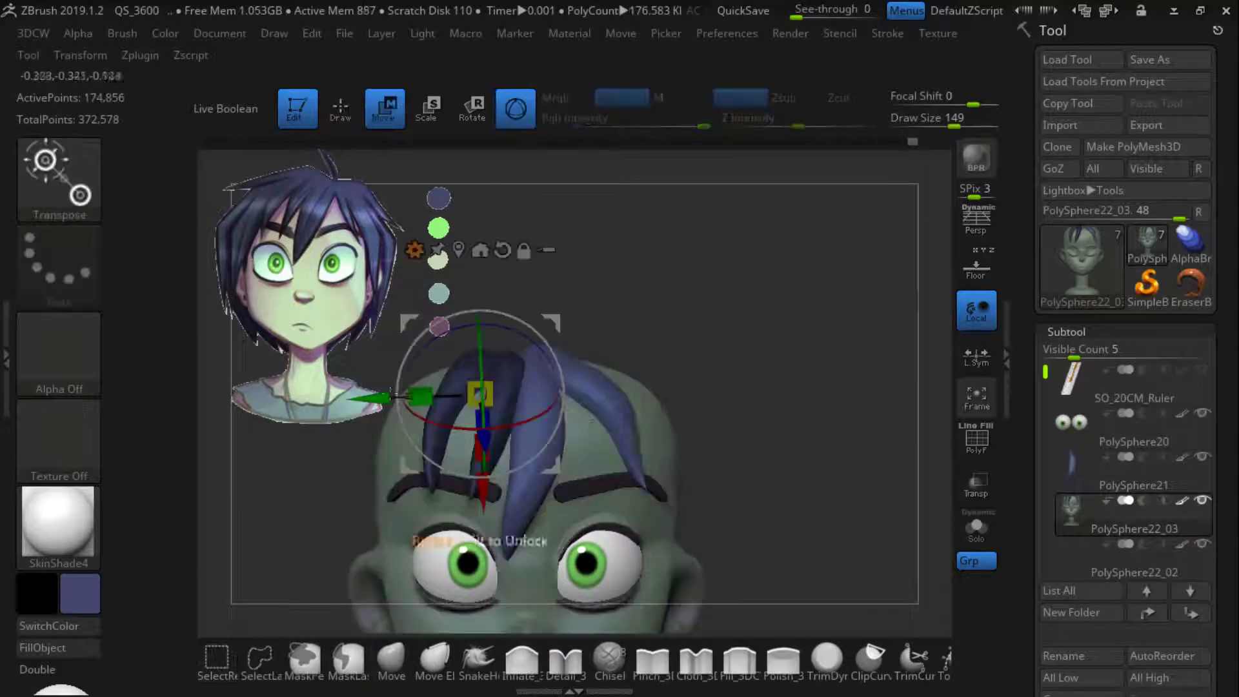
Duplicate the side strand and place the copy farther out along the side of the head
left_click_drag(376, 405, 441, 405, "ctrl")
left_click_drag(793, 361, 719, 342, "alt")
left_click_drag(469, 474, 470, 493)
left_click_drag(722, 187, 520, 171)
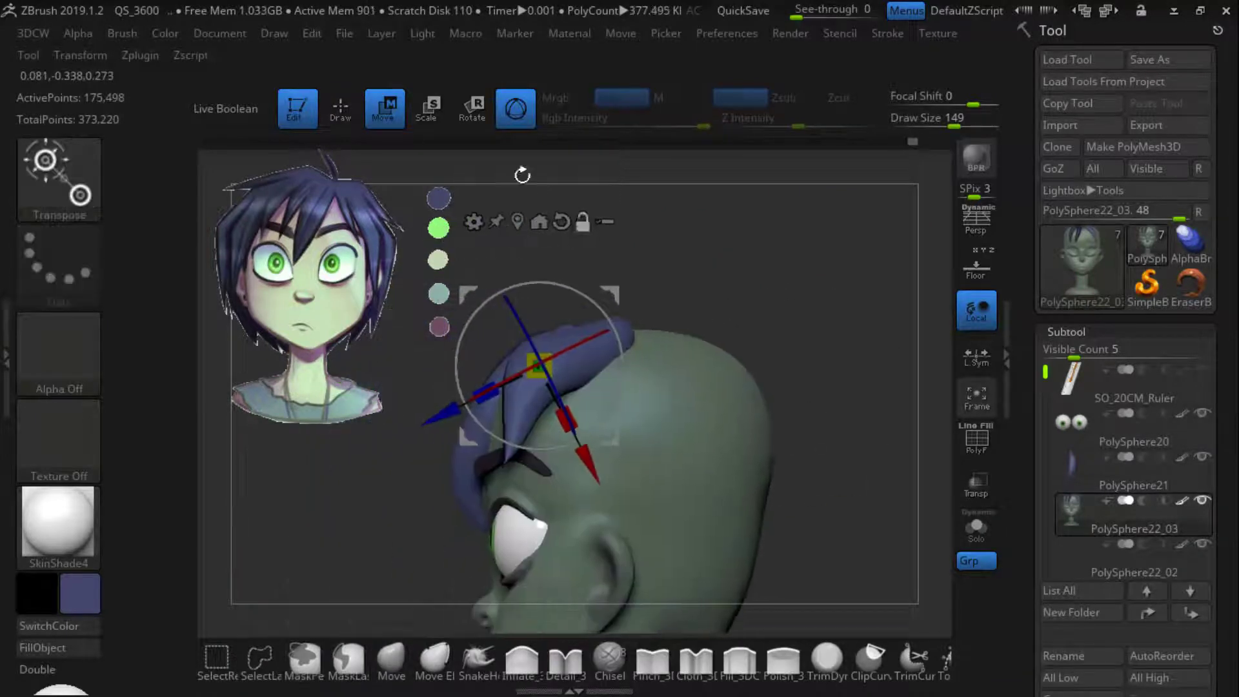
key("q")
key("w")
left_click_drag(677, 356, 700, 352)
left_click_drag(730, 413, 794, 413)
Pull the duplicated strand's tip down toward the ear with the Move brush at a draw size of 223
key("q")
key("s")
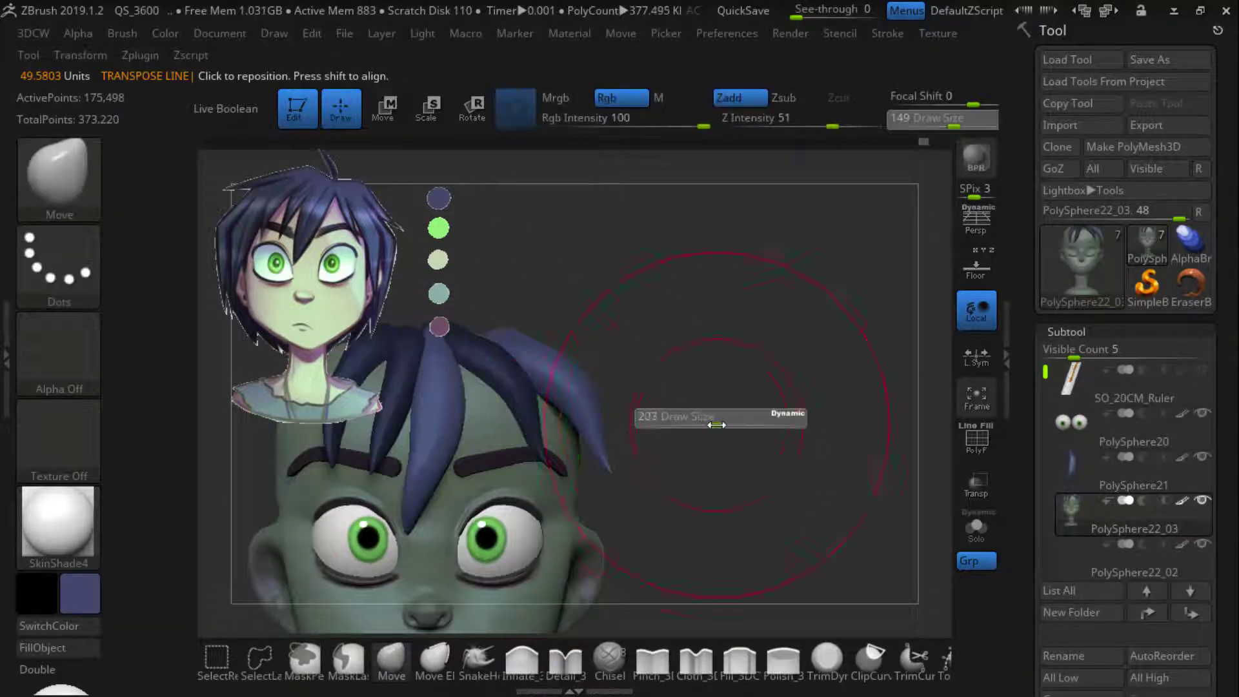
left_click_drag(718, 422, 742, 422)
left_click_drag(590, 487, 604, 512)
mouse_move(700, 500)
left_mouse_down()
mouse_move(722, 505)
mouse_move(508, 545)
left_mouse_up()
left_click_drag(400, 541, 561, 426)
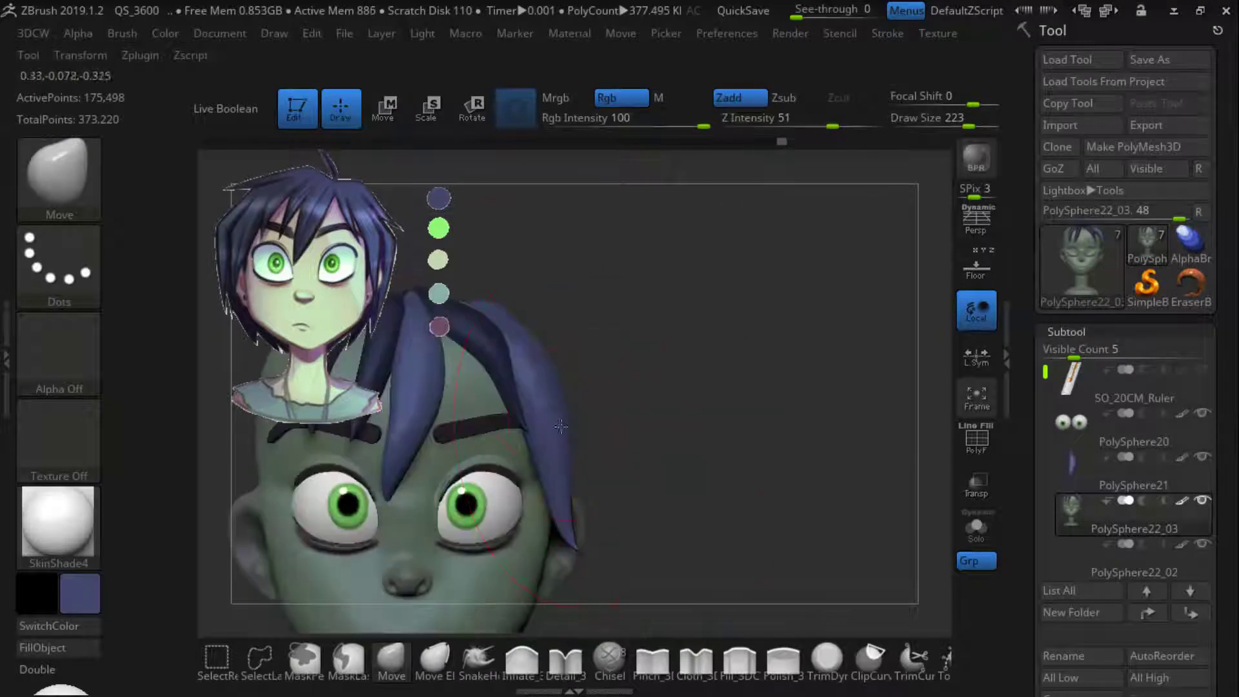
Refine the long side strand's curve around the temple with the Move brush at a draw size of 136
mouse_move(639, 213)
left_mouse_down()
mouse_move(625, 288)
mouse_move(490, 323)
left_mouse_up()
left_click_drag(645, 400, 794, 361)
key("s")
left_click_drag(548, 362, 531, 352)
key("s")
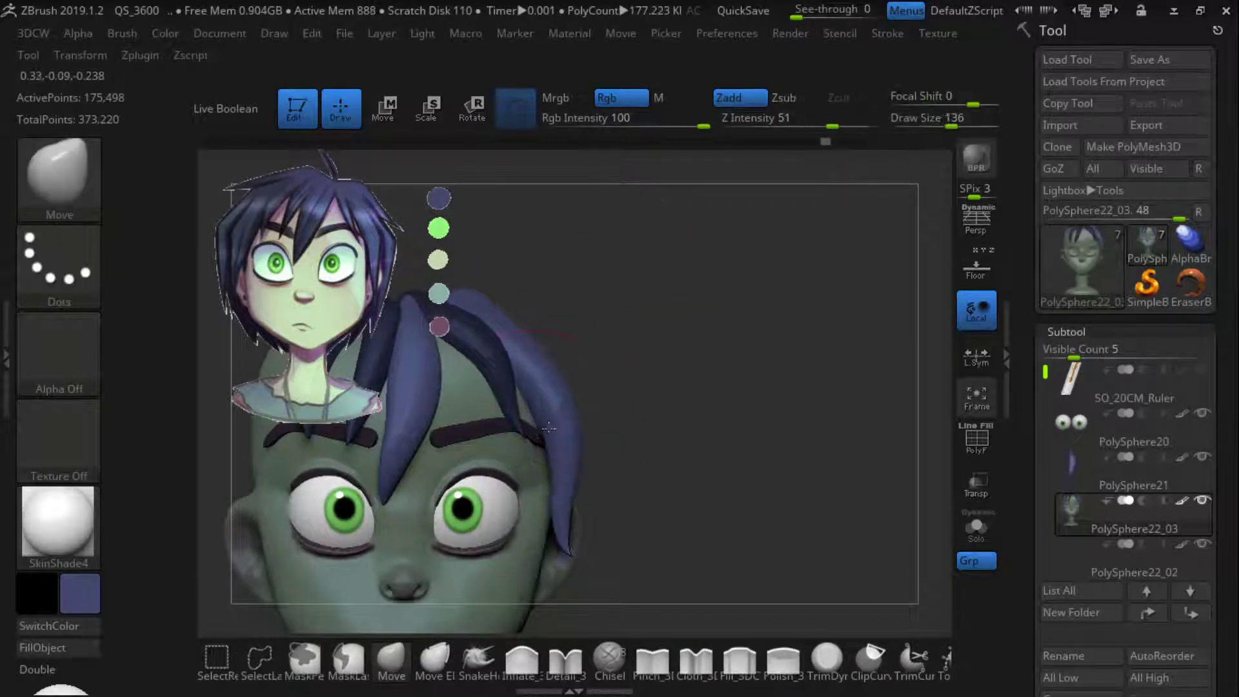
mouse_move(676, 448)
left_mouse_down()
mouse_move(517, 445)
mouse_move(680, 447)
mouse_move(684, 481)
left_mouse_up()
Sharpen the long side strand with the Pinch brush at a draw size of 77
left_click_drag(486, 280, 643, 383, "ctrl+shift")
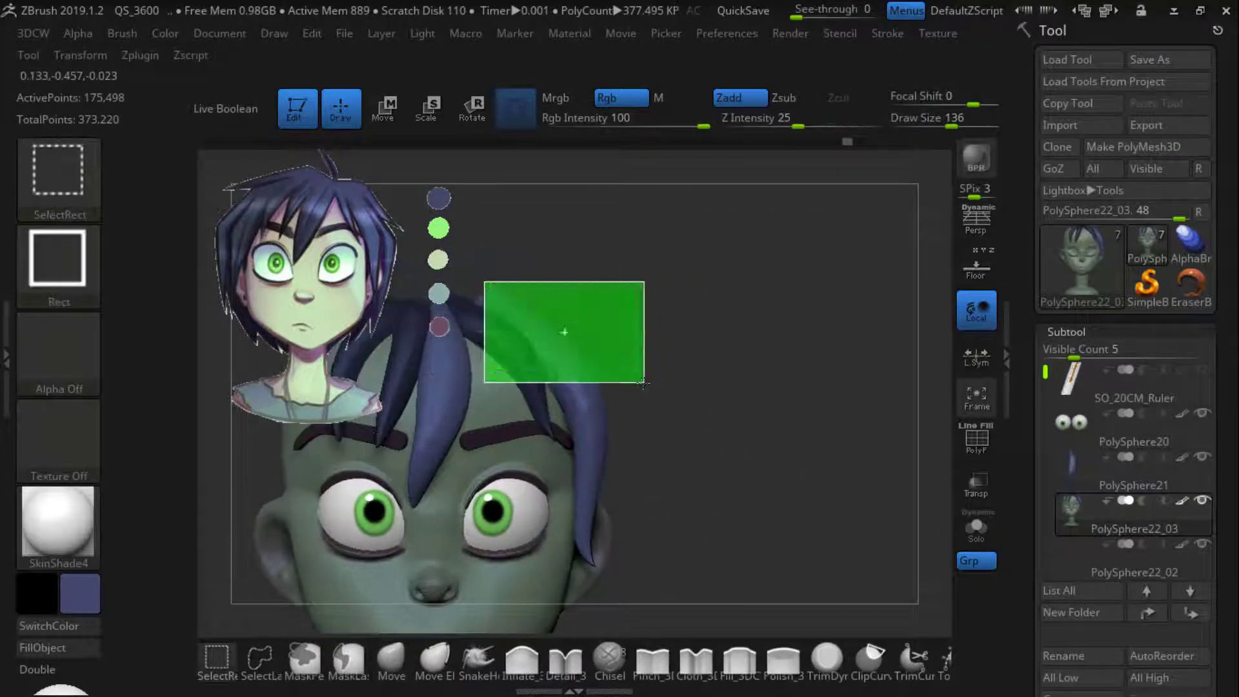
left_click(870, 661)
left_click_drag(603, 490, 605, 516, "ctrl+shift")
key("s")
mouse_move(676, 447)
left_mouse_down()
mouse_move(516, 445)
mouse_move(768, 484)
mouse_move(542, 445)
mouse_move(807, 409)
mouse_move(651, 621)
left_mouse_up()
right_click_drag(813, 497, 849, 545, "ctrl+alt")
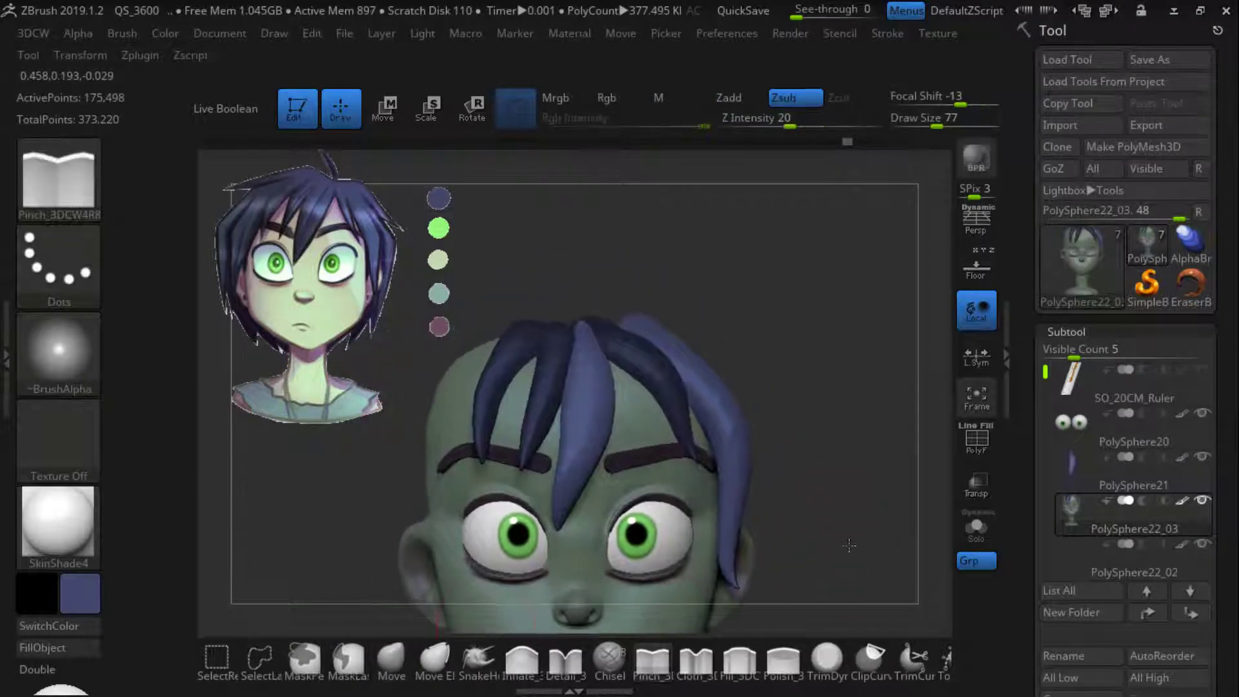
Adjust the long side strand's outer sweep with the Move brush at a draw size of 154
key("bracketright")
right_click_drag(622, 362, 645, 388)
left_click_drag(671, 353, 681, 367)
left_click_drag(778, 377, 803, 333)
Duplicate the long side strand to the opposite side of the head and turn it to frame the face
key("w")
left_click_drag(629, 338, 395, 348, "ctrl")
right_click_drag(813, 497, 838, 418, "alt")
left_click(516, 116)
left_click_drag(470, 259, 552, 260)
left_click(516, 111)
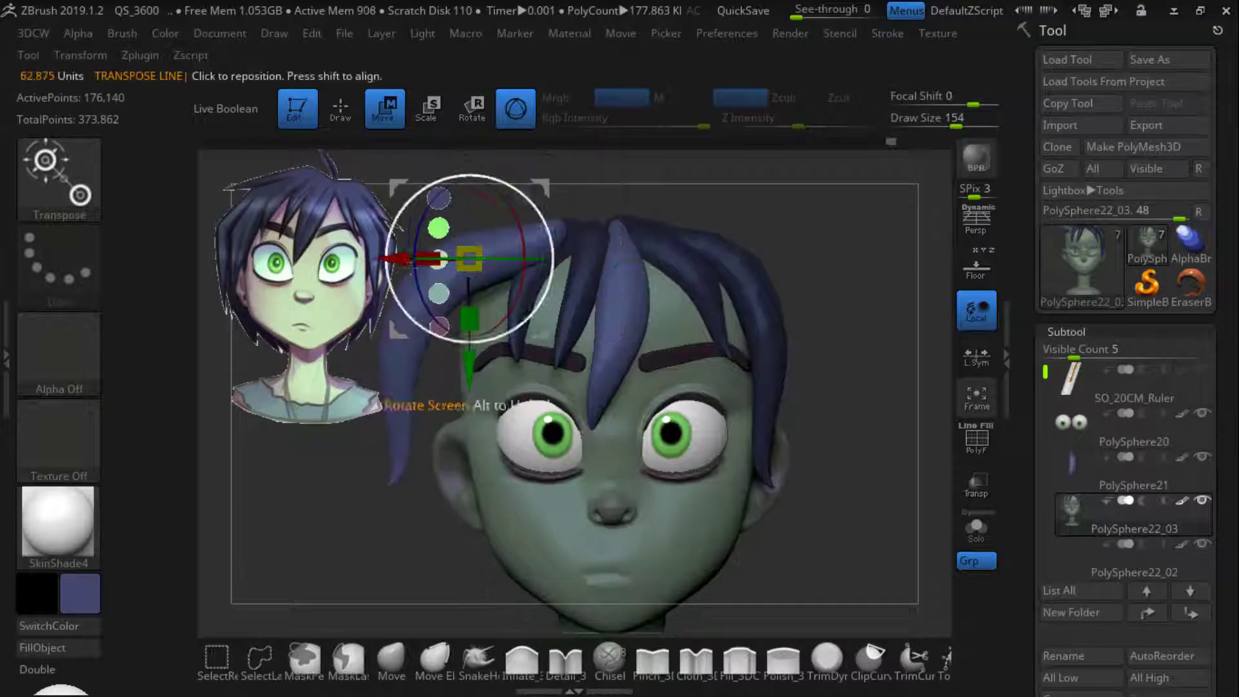
left_click_drag(469, 259, 488, 253)
Shape the opposite side strand around the temple and ear with the Move brush
key("q")
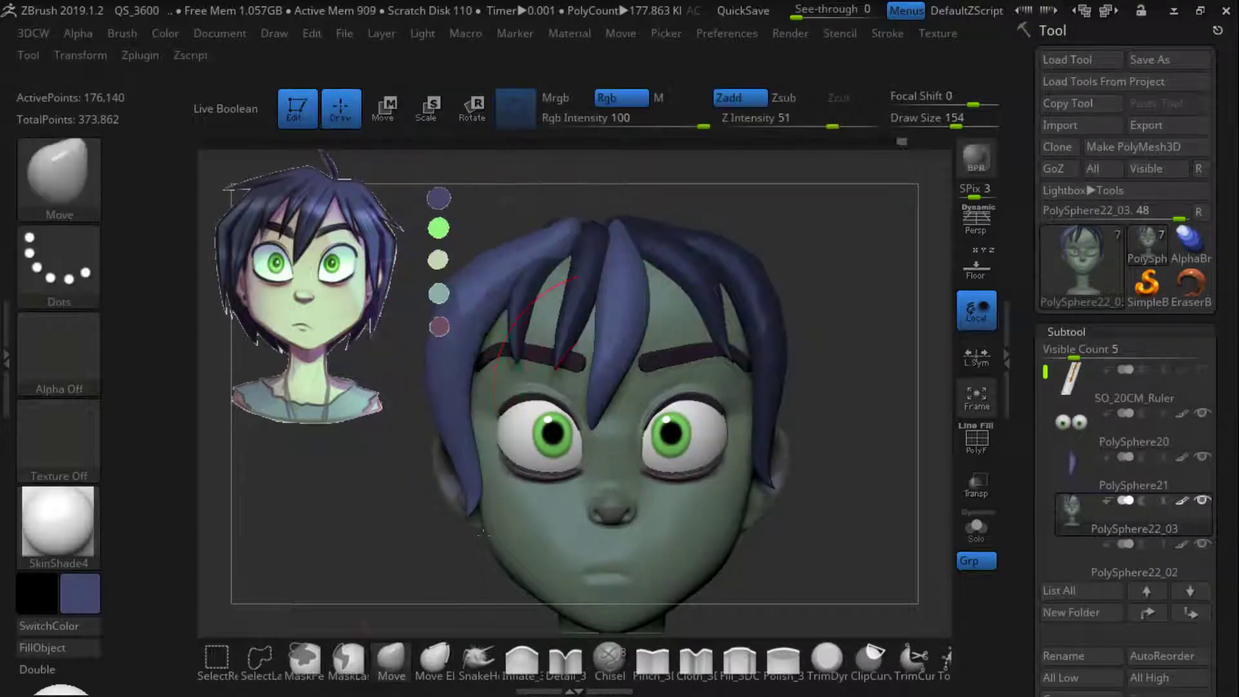
left_click_drag(387, 439, 514, 380)
mouse_move(528, 294)
left_mouse_down()
mouse_move(677, 423)
mouse_move(555, 400)
mouse_move(555, 388)
left_mouse_up()
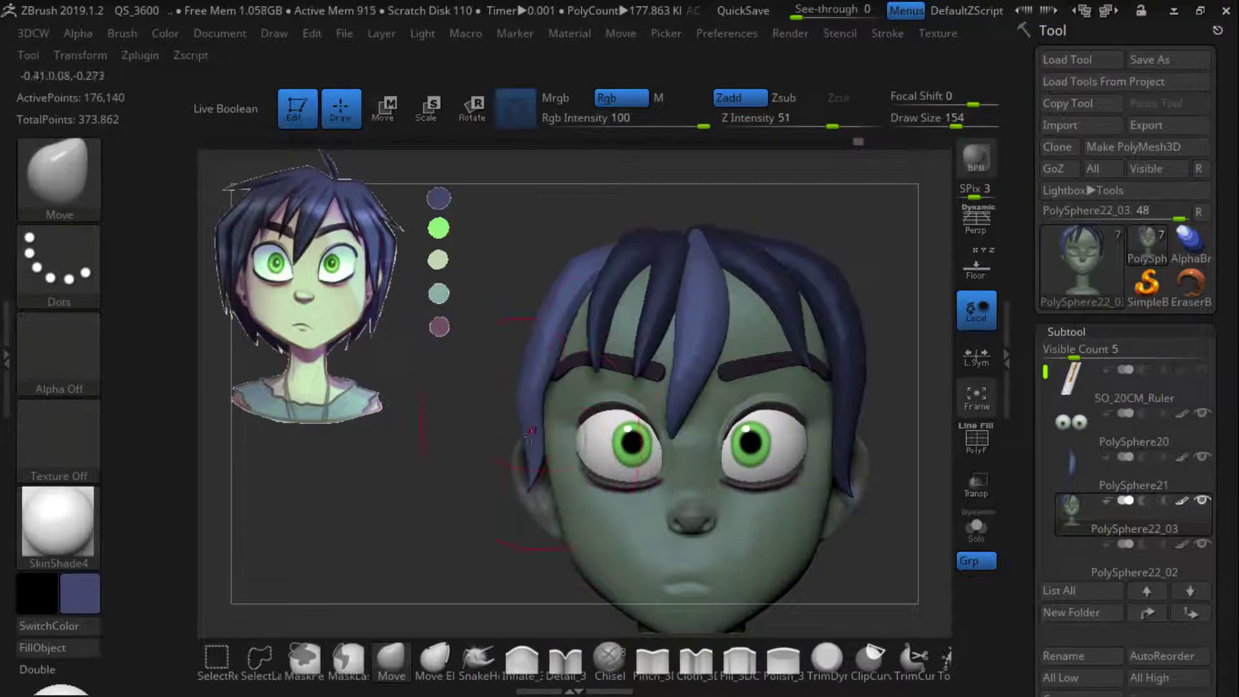
left_click_drag(478, 387, 619, 390)
left_click_drag(820, 413, 763, 290, "shift")
left_click_drag(837, 446, 774, 371)
Mask everything except the opposite side strand and centre the gizmo on it
left_click(600, 348, "ctrl+shift")
left_click_drag(493, 250, 589, 480, "ctrl")
left_click_drag(820, 310, 653, 249)
key("w")
left_click(793, 470, "ctrl+shift")
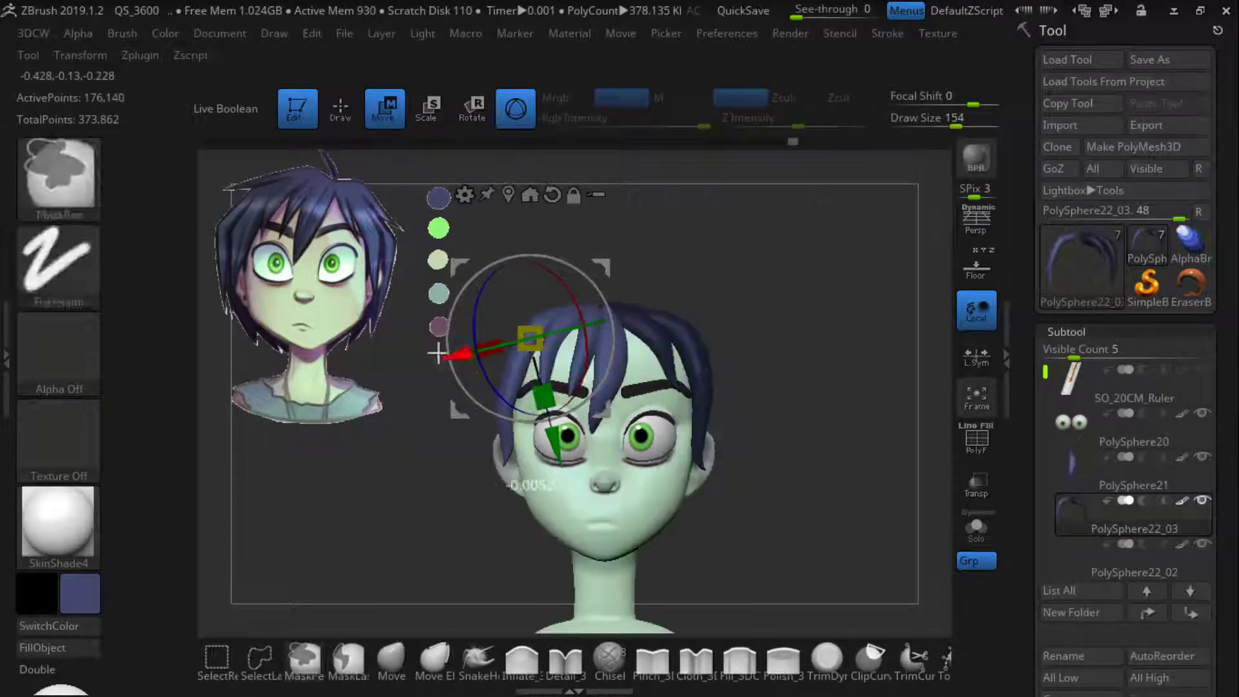
left_click(542, 371, "ctrl+shift")
left_click(641, 498, "ctrl+shift")
left_click(719, 516, "ctrl")
left_click(516, 389, "alt")
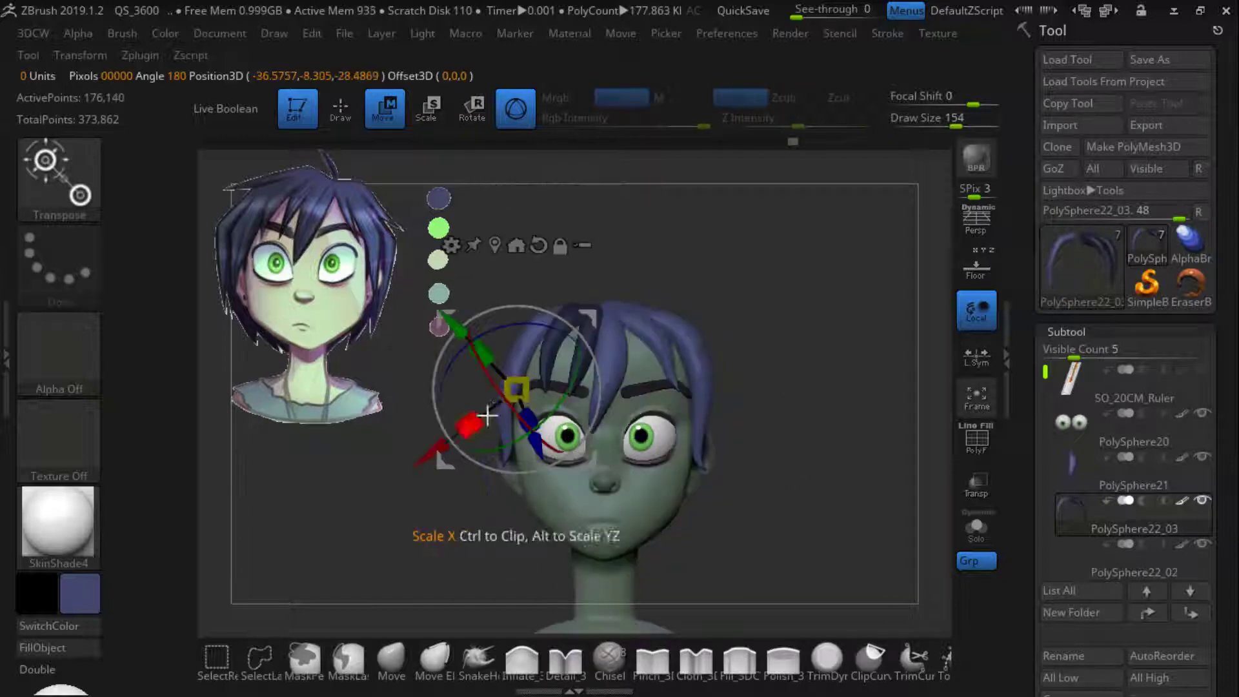
Try to move the opposite side strand outward from the head with the gizmo
key("q")
mouse_move(721, 284)
left_mouse_down("ctrl")
mouse_move(595, 274)
mouse_move(746, 436)
left_mouse_up("ctrl")
left_click(558, 196, "ctrl")
key("w")
left_click_drag(516, 390, 434, 450)
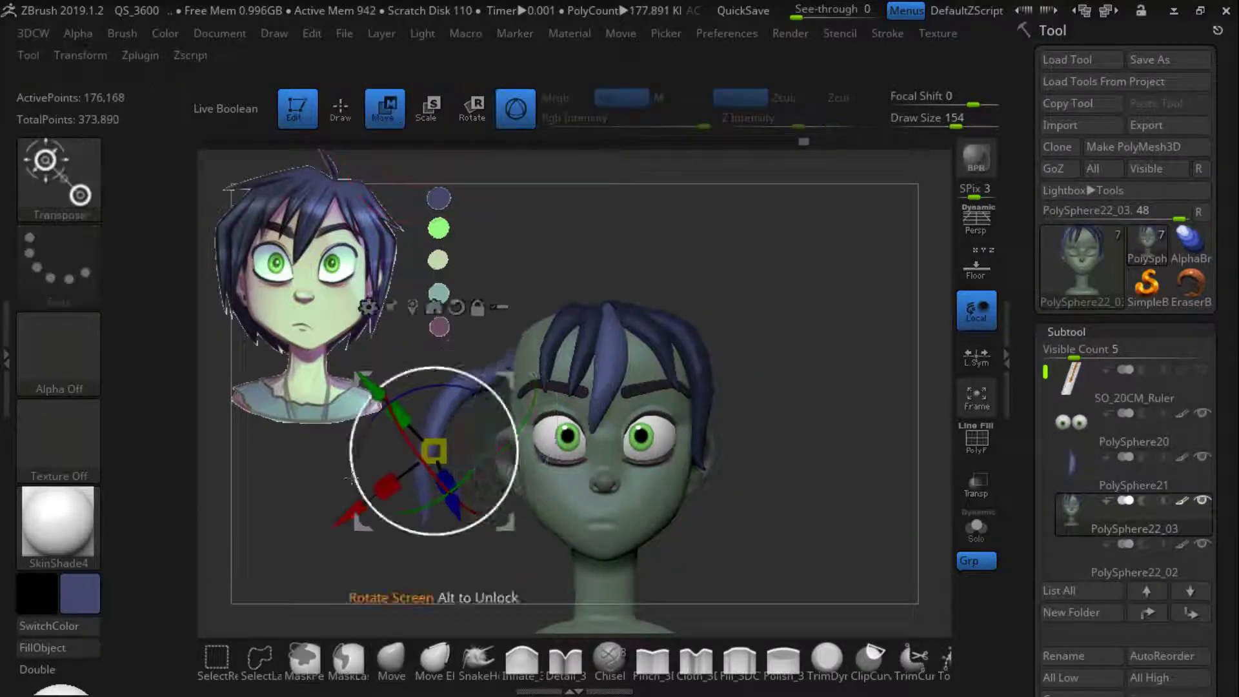
Undo the last strand move and quick-save the project
key("ctrl+z")
key("q")
key("9")
Insert an Appendage strand on top of the head behind the fringe
key("b")
left_click(949, 289)
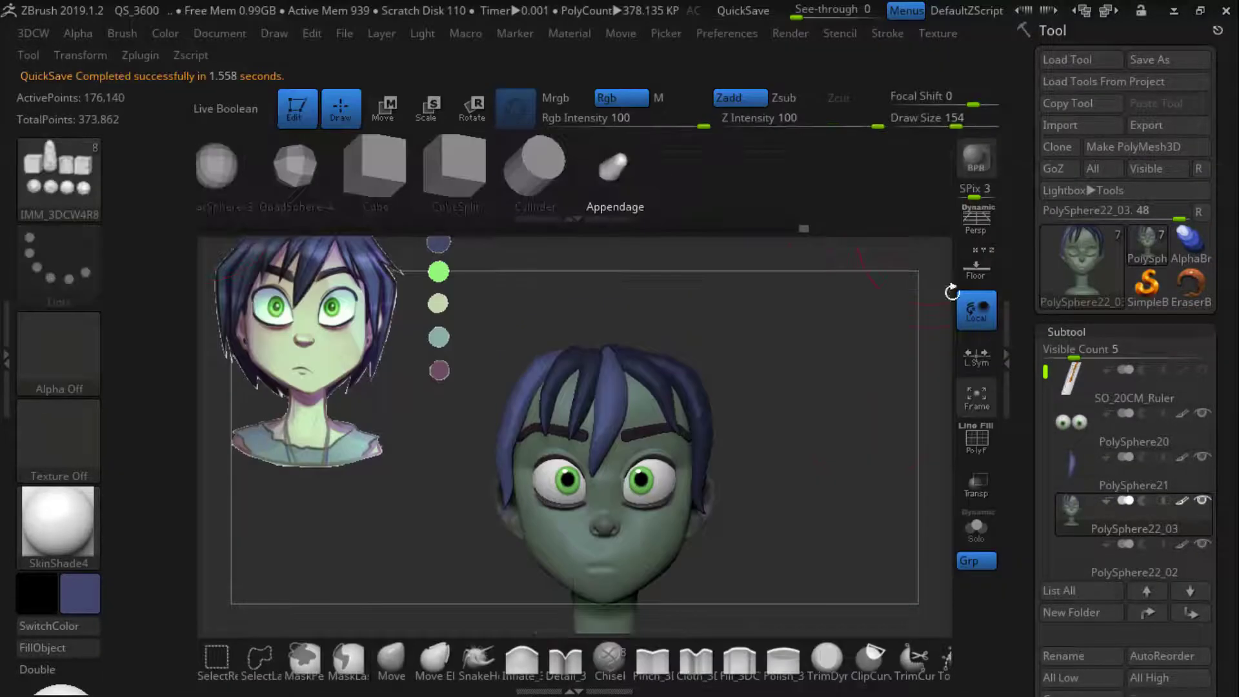
left_click_drag(825, 477, 755, 507)
left_click_drag(638, 361, 647, 290)
left_click_drag(635, 304, 695, 307)
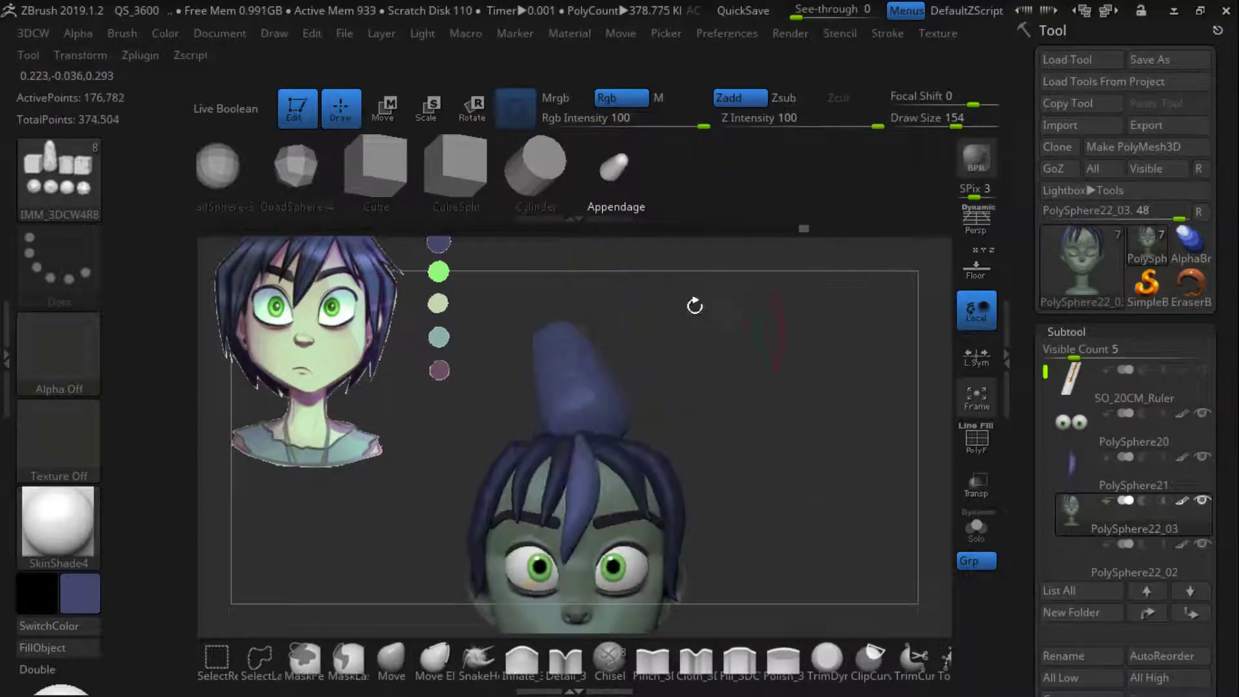
Try to rotate the inserted strand so it hangs down along the side of the head
key("r")
left_click_drag(618, 359, 690, 540)
left_click_drag(807, 477, 633, 477)
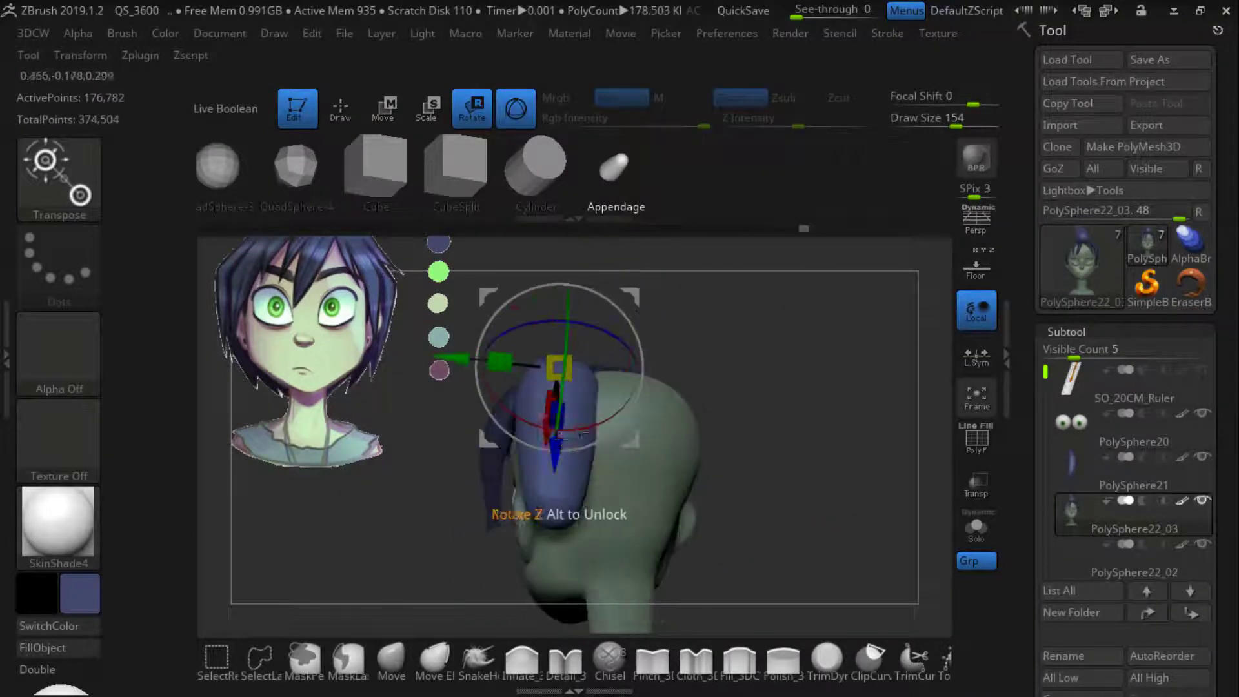
left_click_drag(563, 449, 503, 425)
left_click_drag(775, 452, 581, 439)
Try to bend the hanging strand around the side of the head with the gizmo's bend deformer
left_click(516, 109)
key("y")
left_click(571, 327)
left_click(752, 318)
left_click_drag(722, 533, 674, 470, "alt")
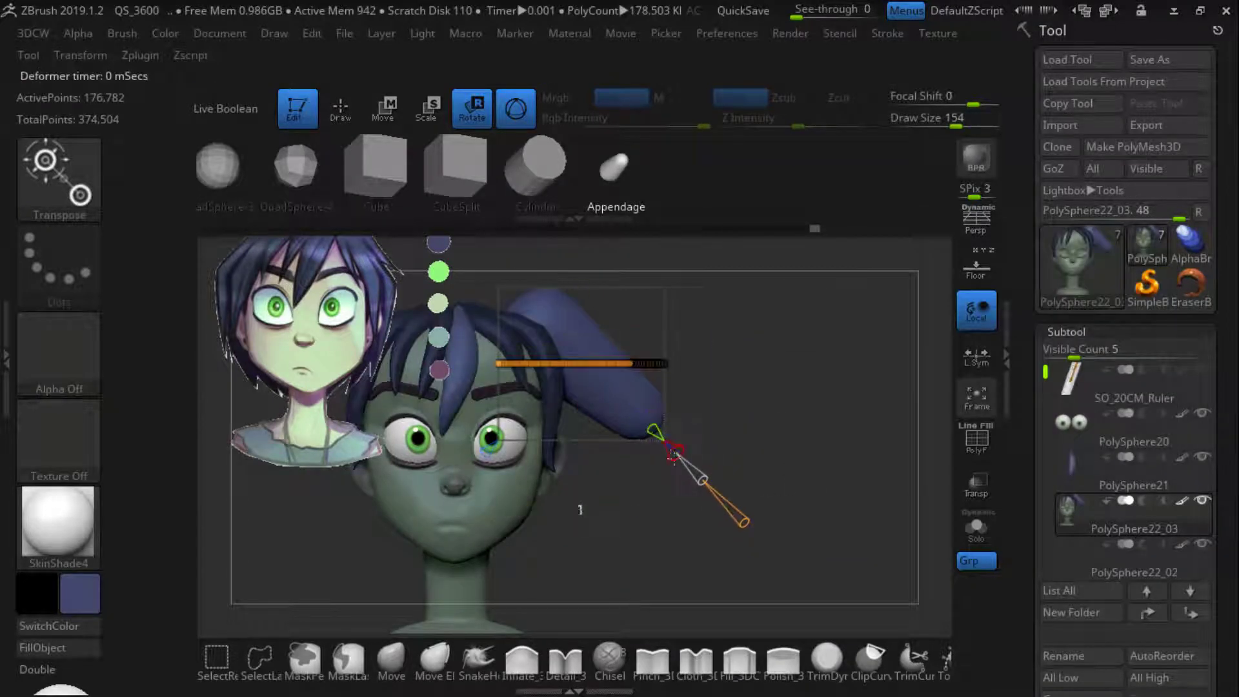
left_click_drag(659, 349, 653, 399)
left_click(514, 111)
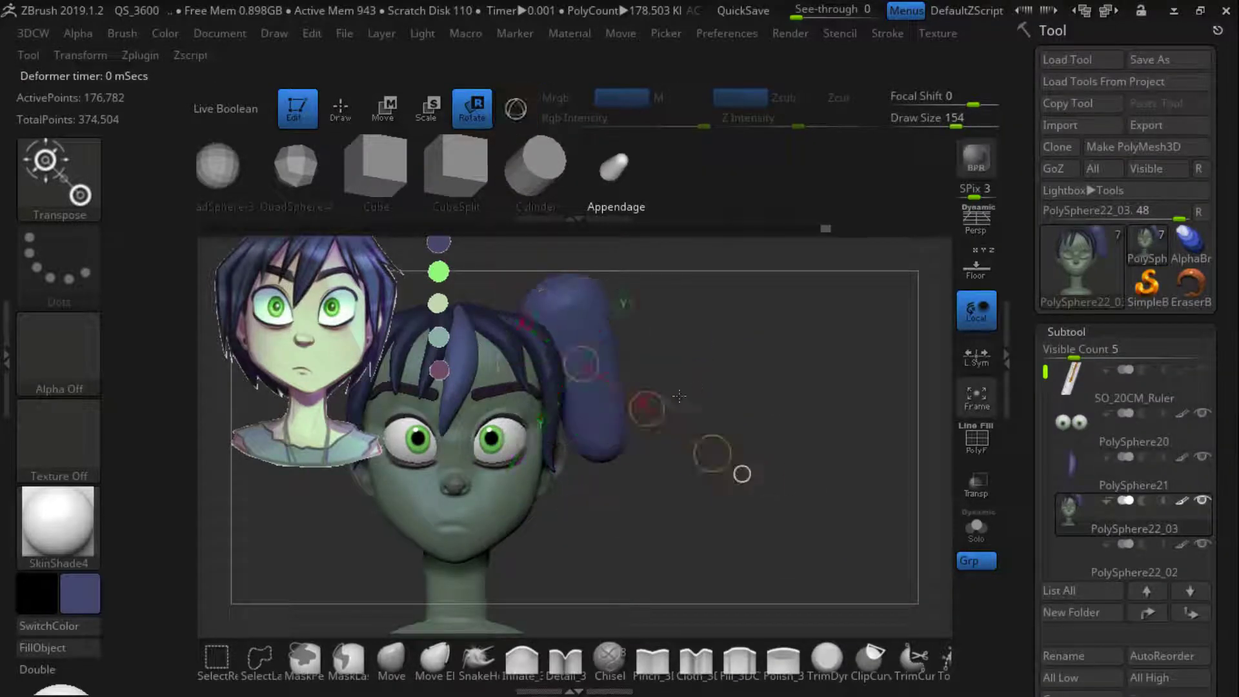
Try a second bend deformer pass on the hanging strand after turning the gizmo back on
left_click(512, 112)
left_click(513, 114)
left_click(522, 119)
left_click_drag(581, 255, 570, 292, "alt")
left_click(509, 253)
left_click(687, 247)
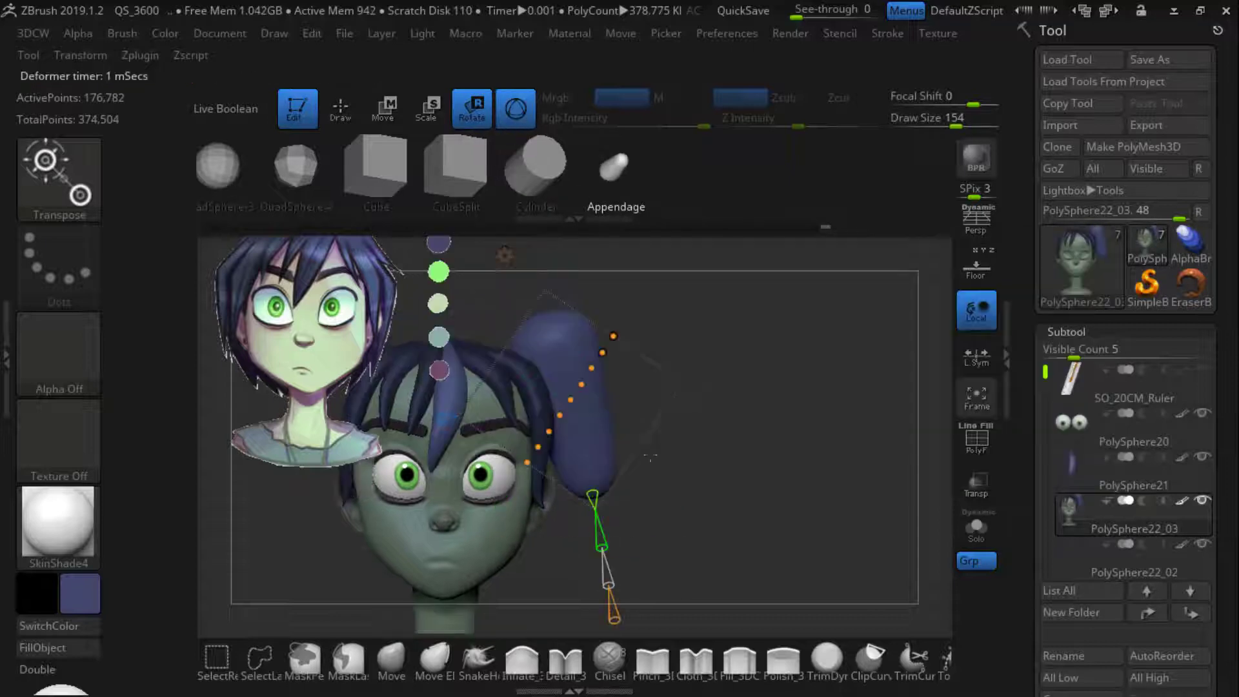
Undo the bends, the rotation and the insertion of the hanging strand
key("ctrl+z")
key("ctrl+z")
key("ctrl+z")
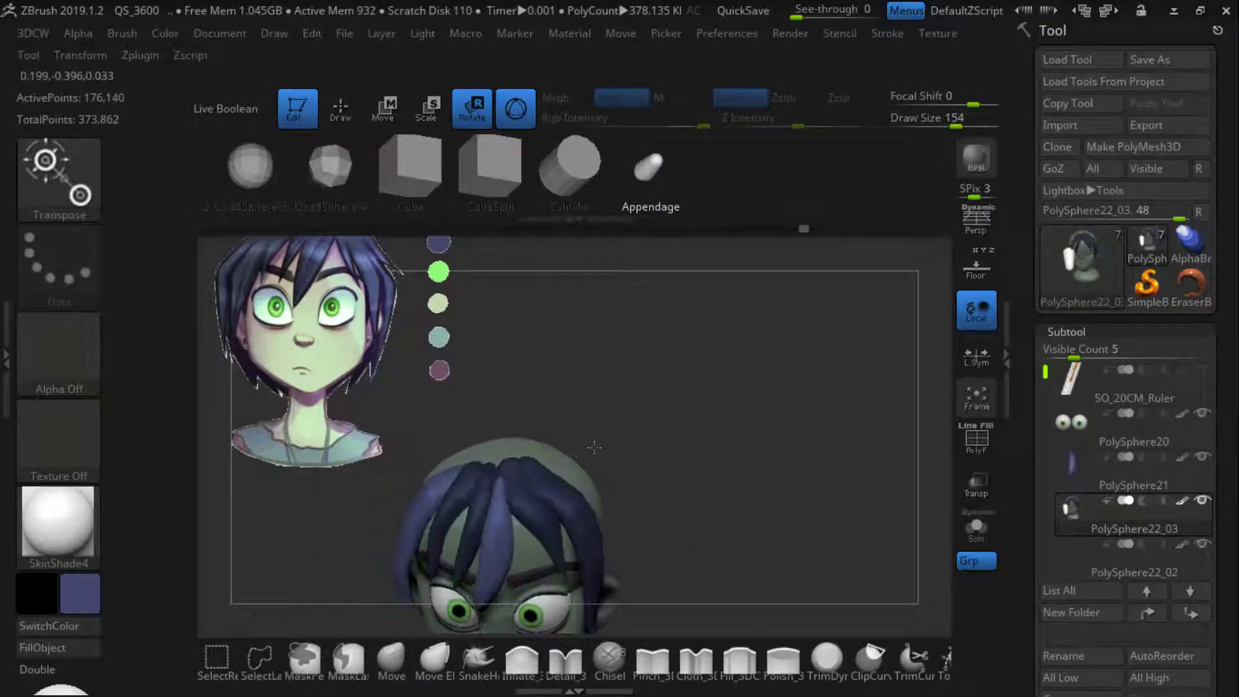
Clear the mask and insert a narrower Appendage strand at the crown with a draw size of 128
left_click_drag(652, 412, 684, 439, "ctrl")
left_click_drag(652, 478, 627, 443)
key("q")
left_click_drag(671, 387, 658, 445)
left_click_drag(563, 466, 629, 470)
left_click_drag(691, 455, 713, 445, "shift")
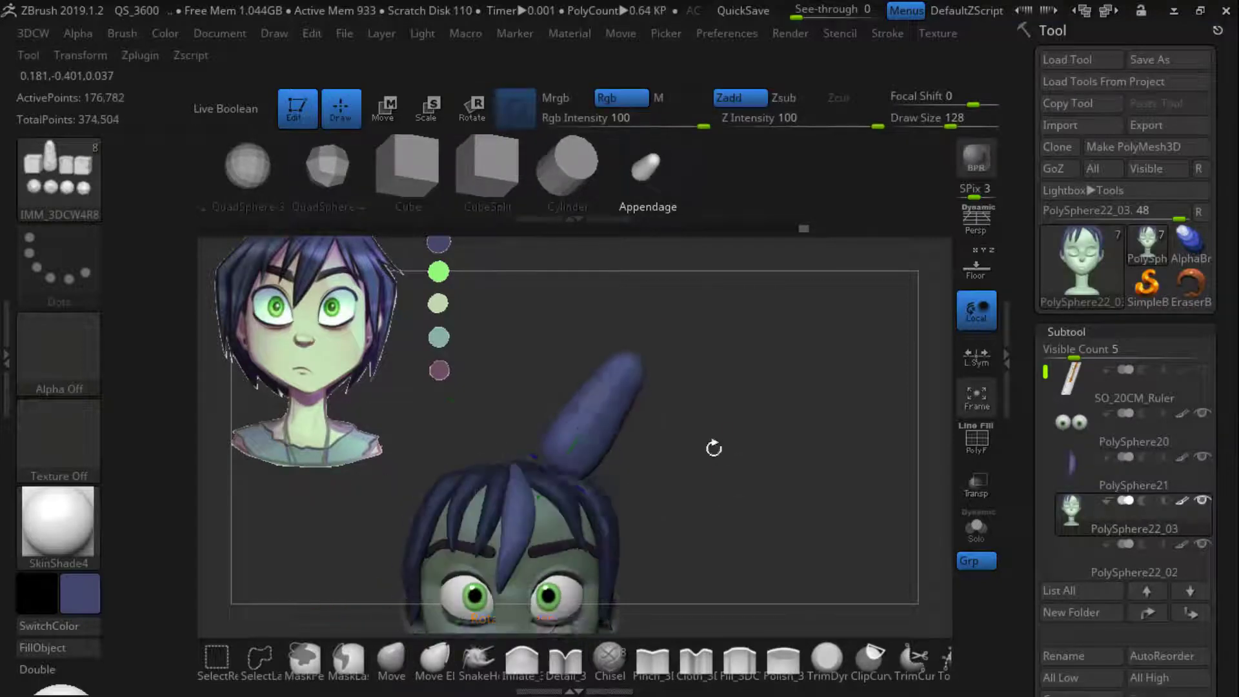
Rotate the inserted crown strand upright and try to bend it with the gizmo's bend deformer
key("r")
left_click_drag(577, 388, 463, 362)
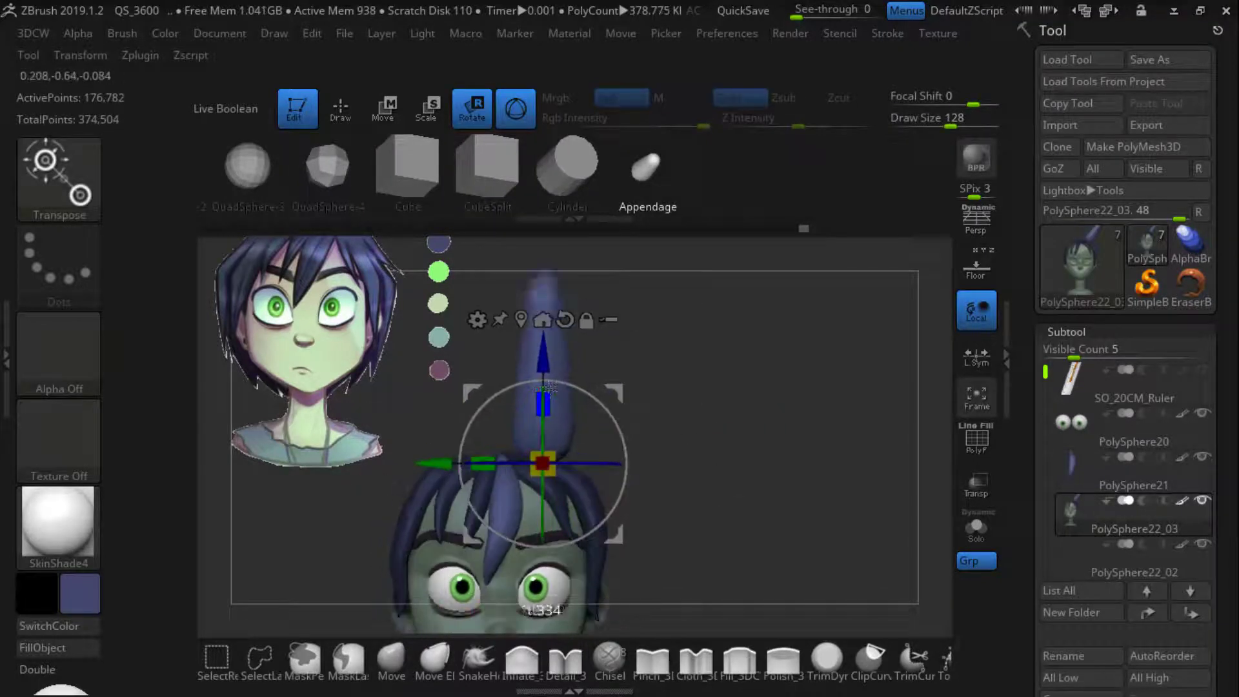
left_click(478, 319)
left_click(664, 384)
left_click_drag(467, 255, 618, 345, "alt")
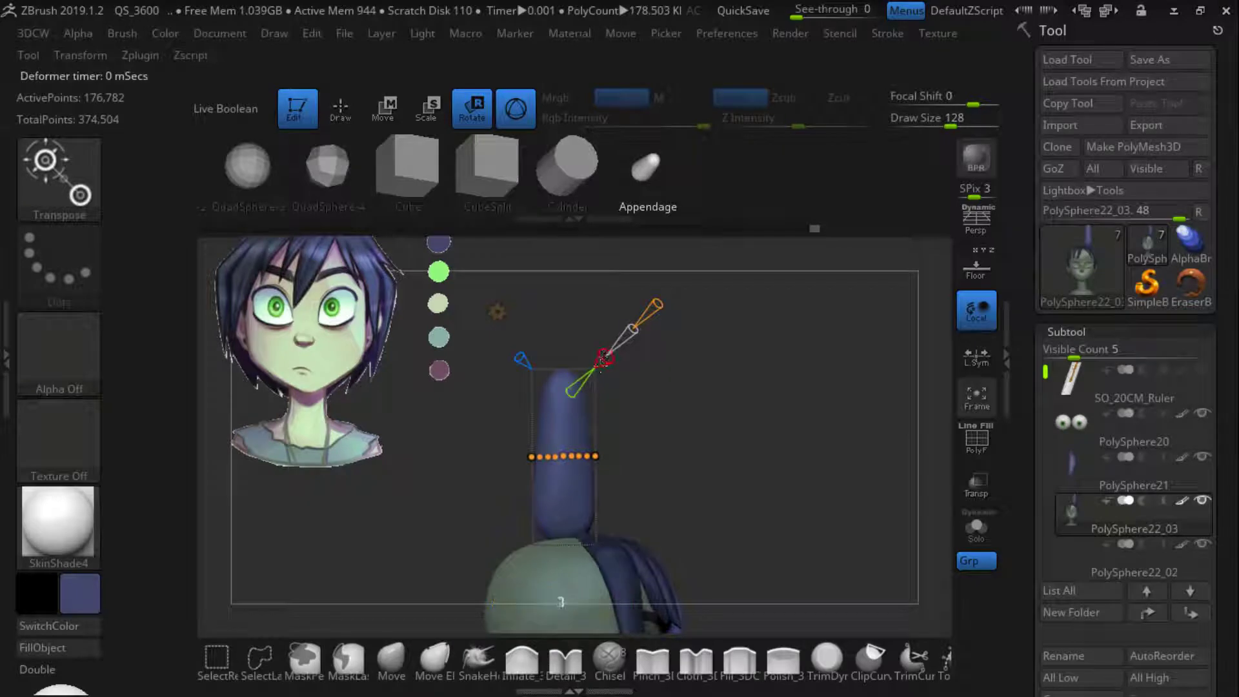
mouse_move(561, 601)
left_mouse_down()
mouse_move(452, 590)
mouse_move(516, 597)
mouse_move(423, 602)
left_mouse_up()
Undo the bend, the rotation and the insertion of the crown strand
left_click(391, 659)
key("ctrl+z")
key("ctrl+z")
key("ctrl+z")
Select the existing fringe strand subtool, duplicate it toward the character's left side with the gizmo, and turn the copy along the head
left_click(476, 474, "alt")
left_click_drag(645, 451, 742, 413, "alt")
key("w")
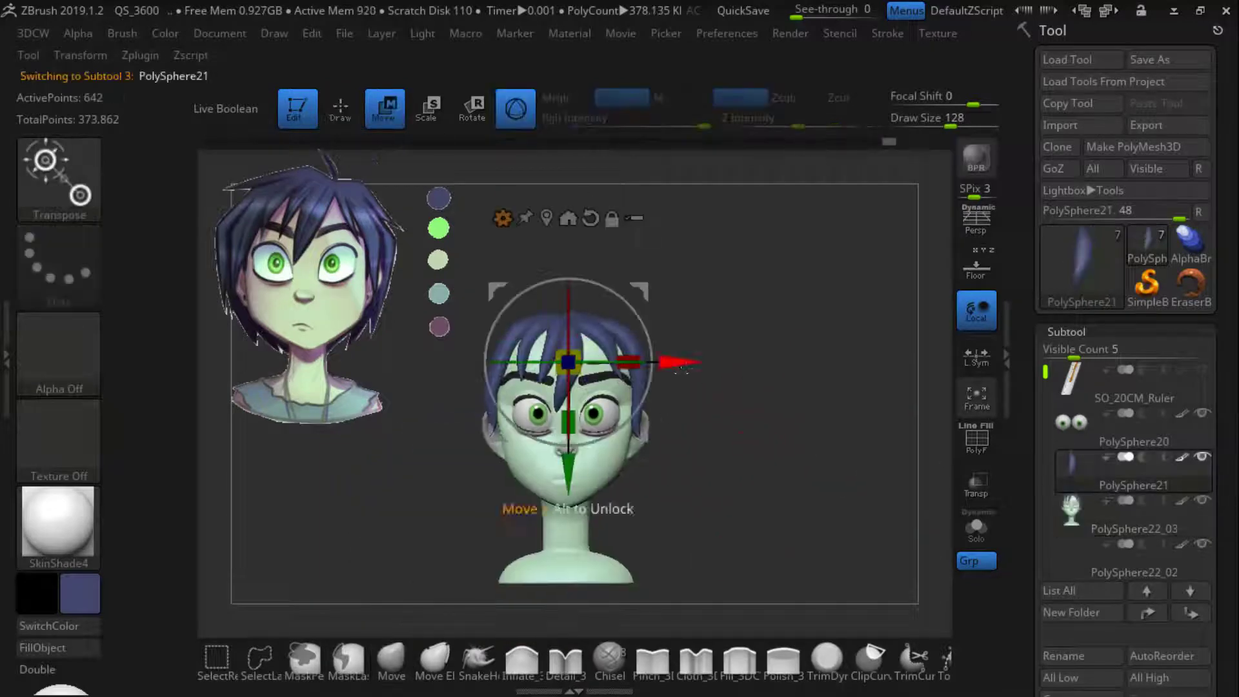
mouse_move(665, 362)
left_mouse_down("ctrl")
mouse_move(762, 362)
mouse_move(717, 362)
left_mouse_up("ctrl")
left_click_drag(606, 406, 627, 408)
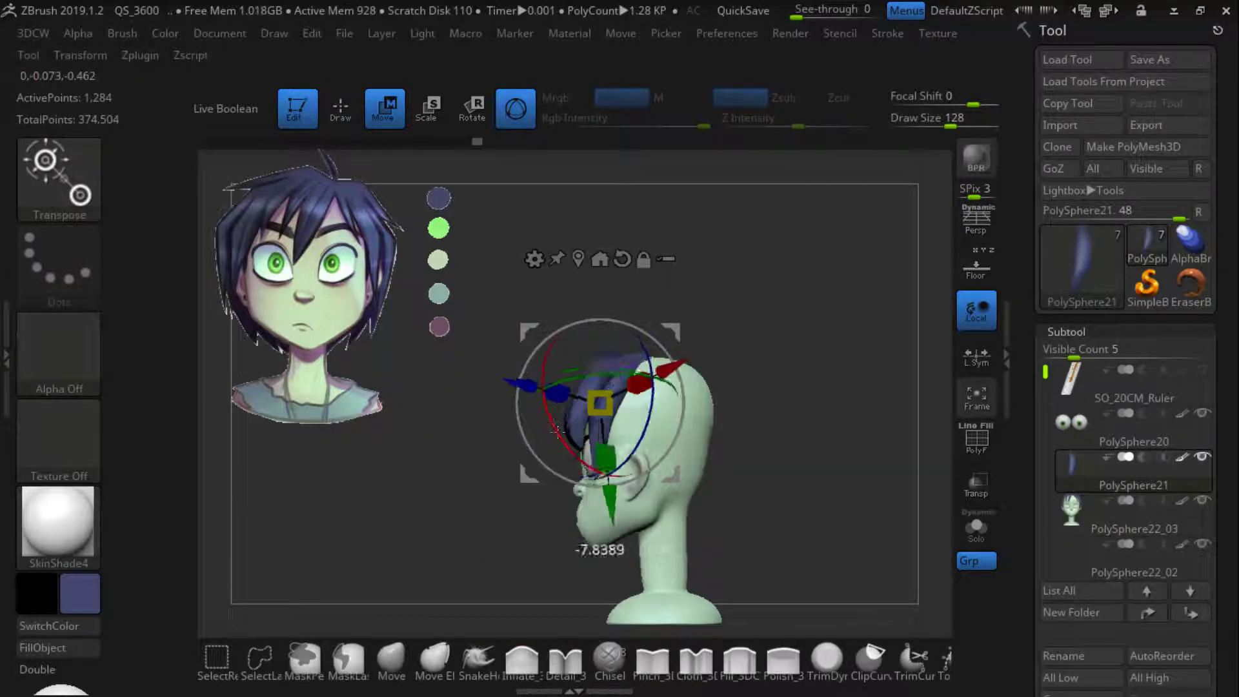
Position the copied strand and shape it into a side lock over the left ear with the Move brush at draw size 239
key("q")
key("w")
key("y")
key("q")
key("w")
key("y")
mouse_move(768, 464)
left_mouse_down()
mouse_move(835, 483)
mouse_move(755, 435)
mouse_move(765, 413)
left_mouse_up()
key("q")
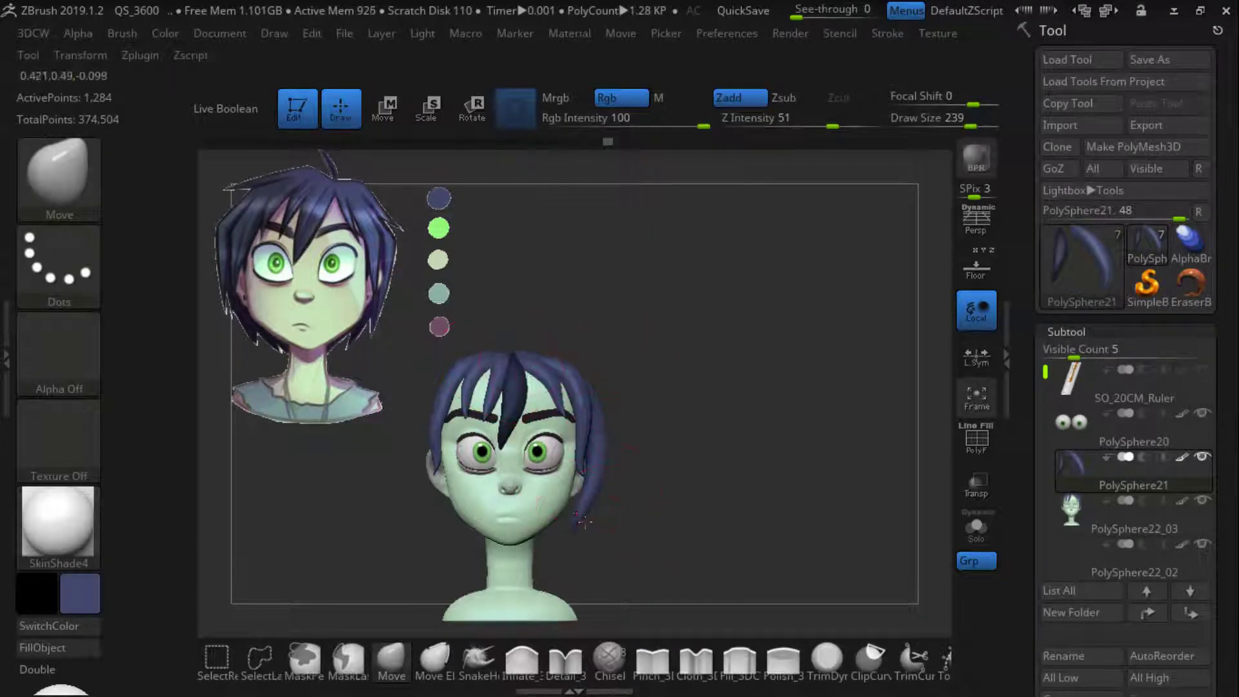
mouse_move(846, 471)
left_mouse_down("shift")
mouse_move(794, 478)
mouse_move(852, 480)
left_mouse_up("shift")
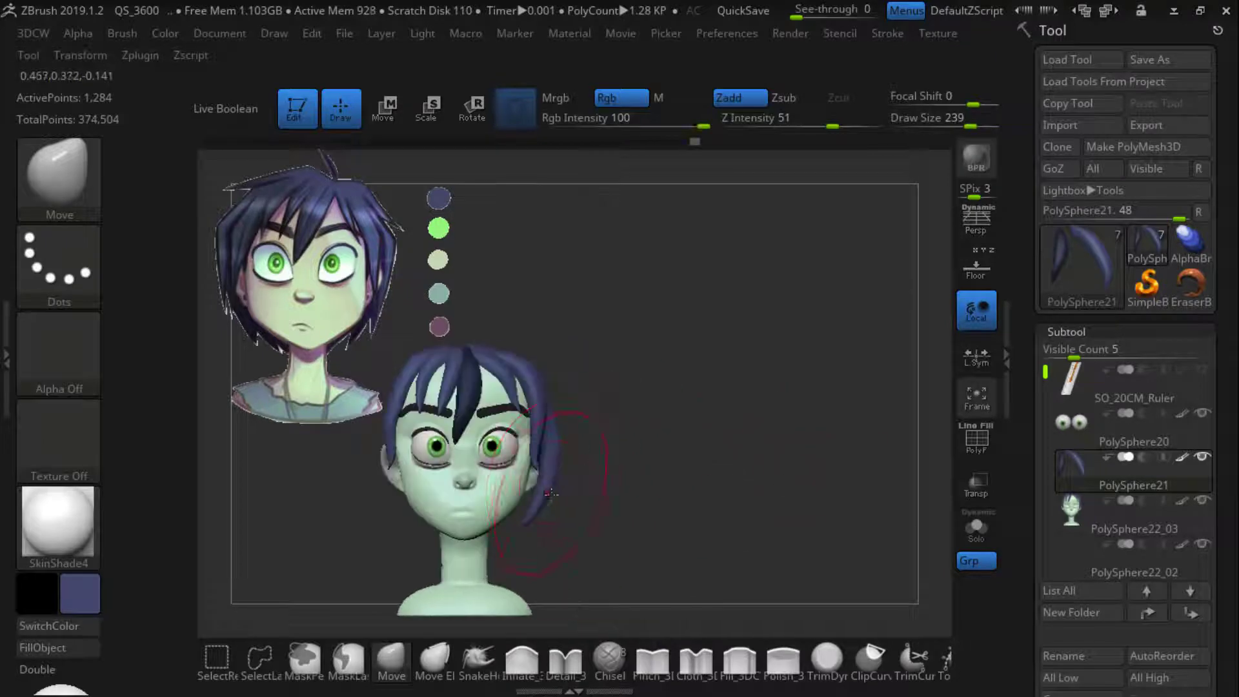
left_click_drag(774, 474, 710, 477, "shift")
Duplicate the left side lock behind the first one and shape it along the head with the Move brush
left_click(395, 121)
left_click_drag(455, 379, 479, 380, "ctrl")
left_click_drag(700, 432, 761, 436, "shift")
key("q")
left_click_drag(710, 478, 636, 483)
left_click_drag(505, 334, 672, 412)
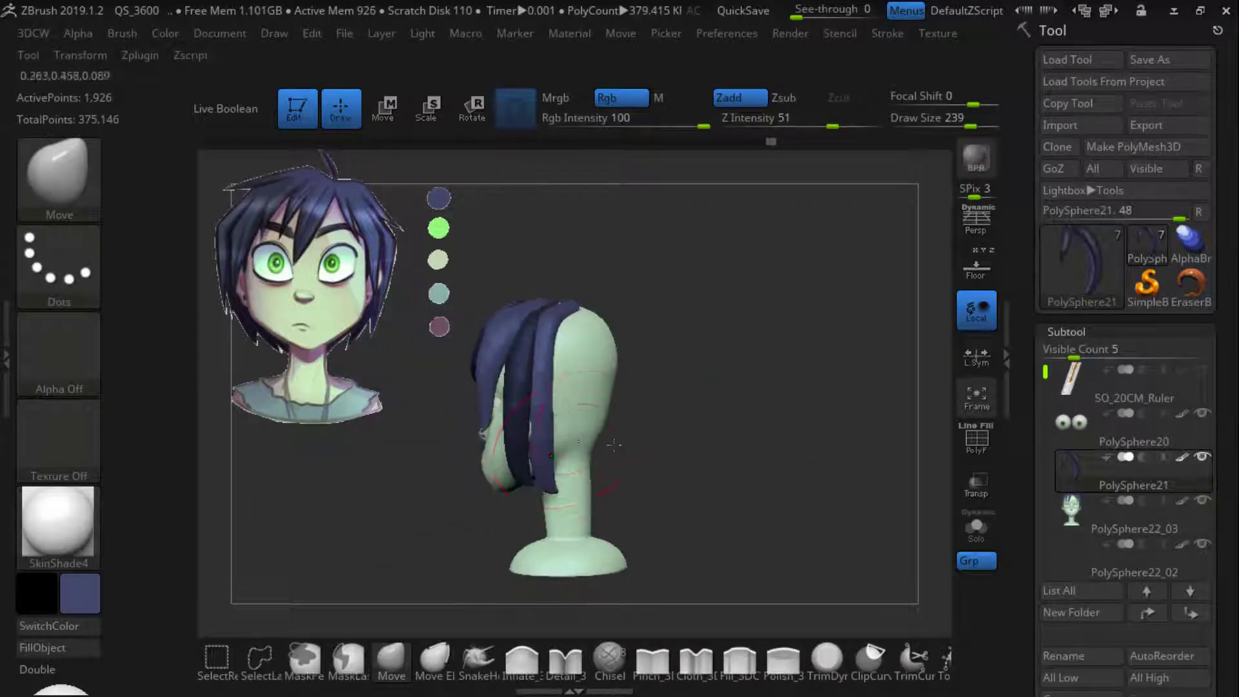
Duplicate a third left side lock farther back and fit it beside the previous two
left_click_drag(563, 502, 622, 500, "shift")
key("w")
left_click_drag(475, 337, 503, 337, "ctrl")
key("q")
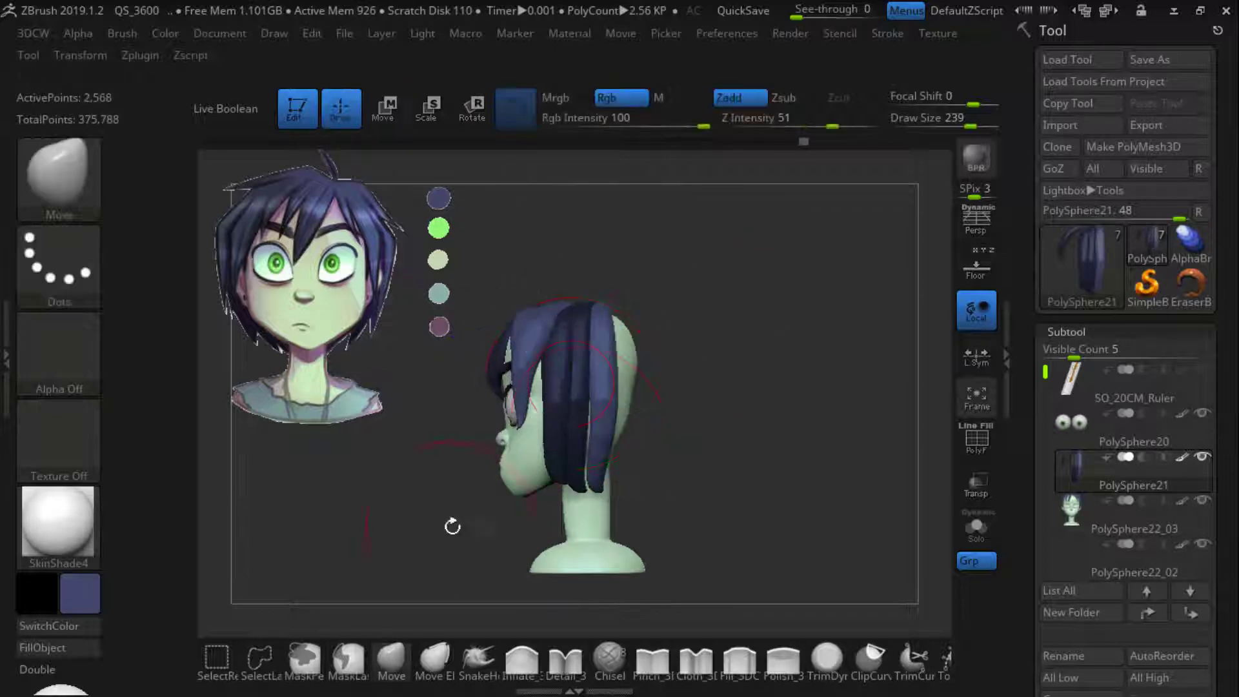
left_click_drag(451, 525, 626, 495, "shift")
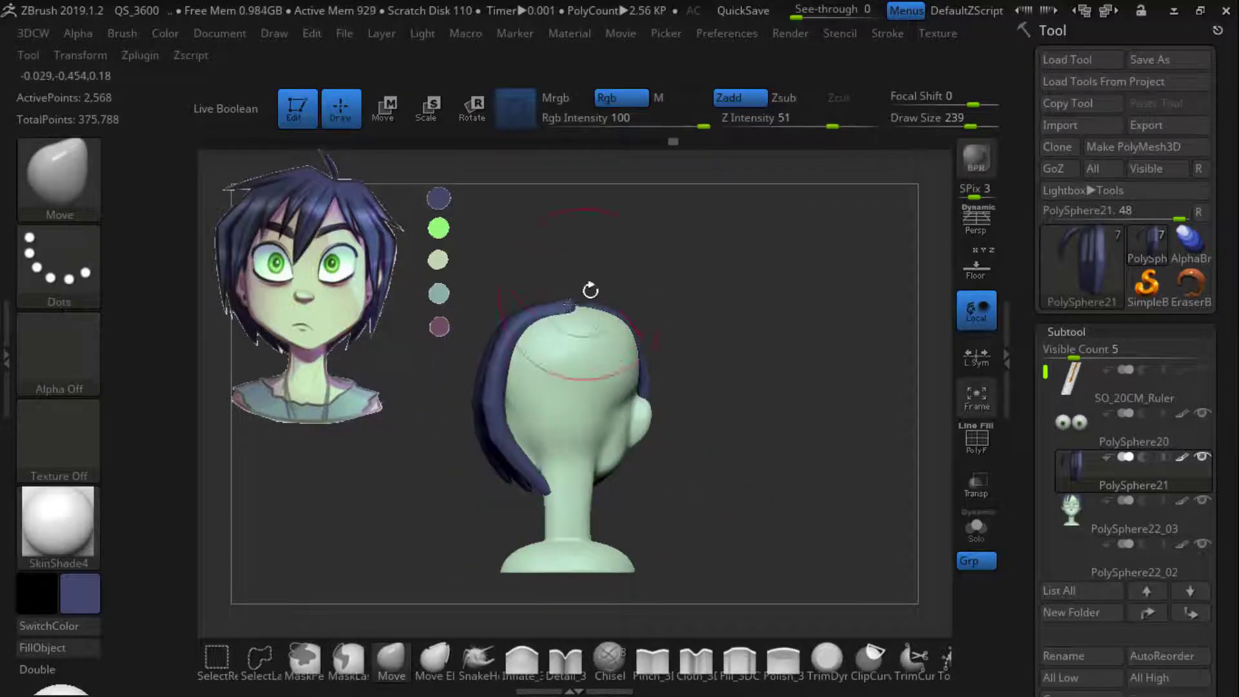
Try adding another duplicated strand across the crown with the bend deformer and pulling it into place with the Move brush
left_click_drag(693, 430, 670, 498)
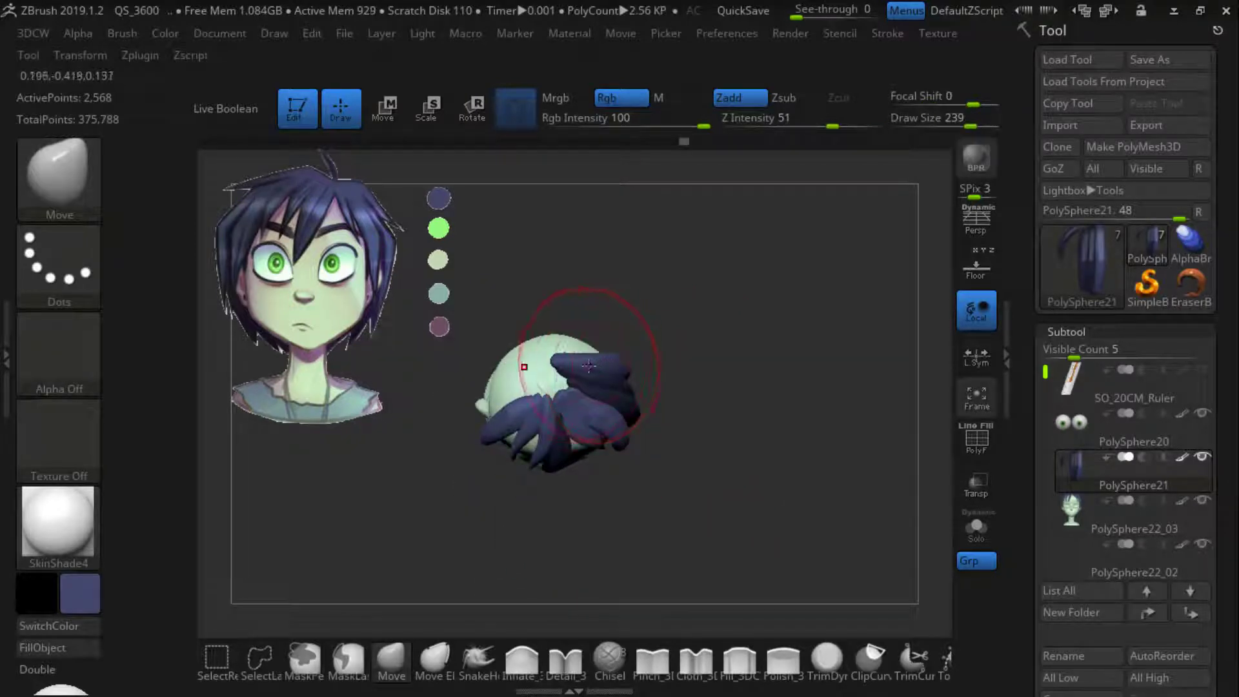
key("r")
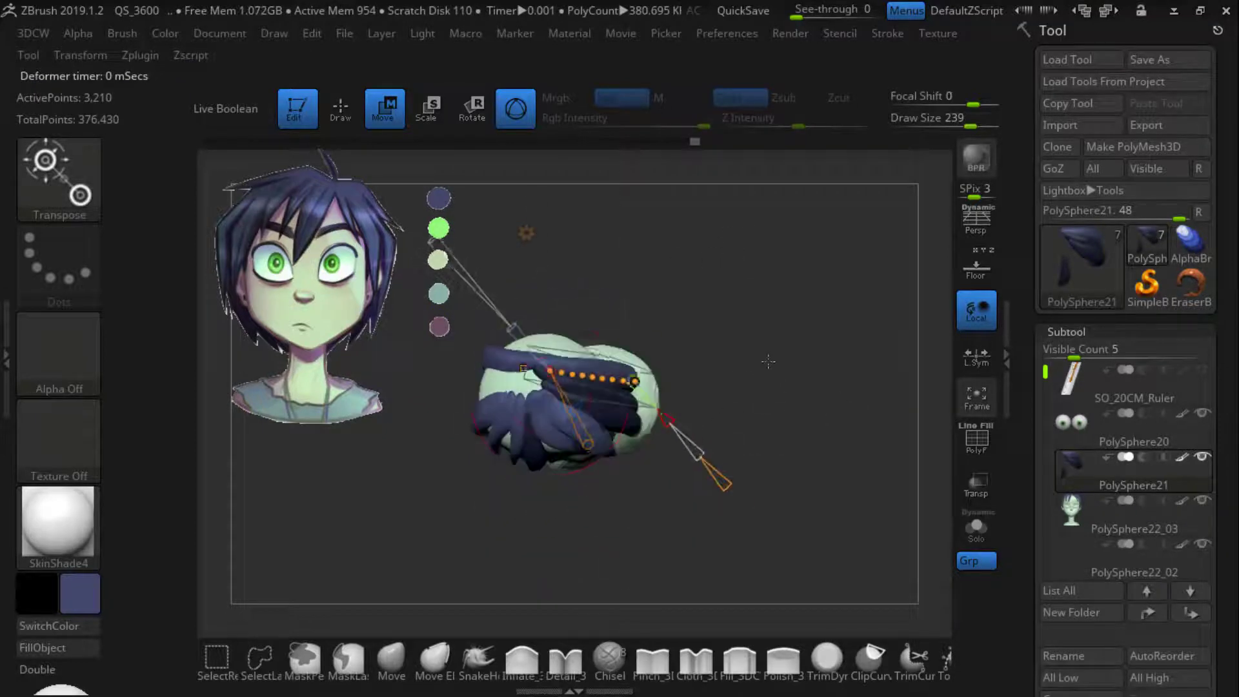
key("q")
left_click_drag(705, 286, 707, 487)
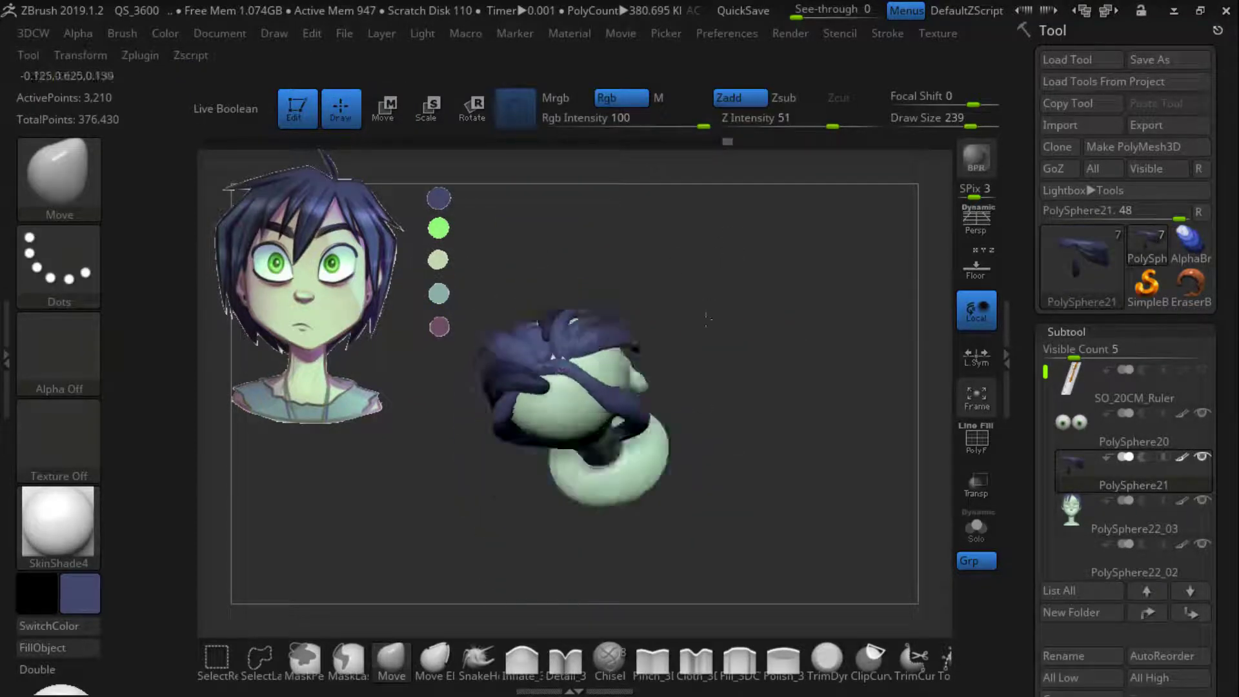
left_click_drag(685, 371, 716, 426)
left_click_drag(568, 361, 580, 373)
mouse_move(716, 362)
left_mouse_down()
mouse_move(722, 446)
mouse_move(761, 362)
mouse_move(744, 409)
mouse_move(788, 465)
left_mouse_up()
Undo the duplication, bending and reshaping of the crown strand
key("ctrl+z")
key("ctrl+z")
key("ctrl+z")
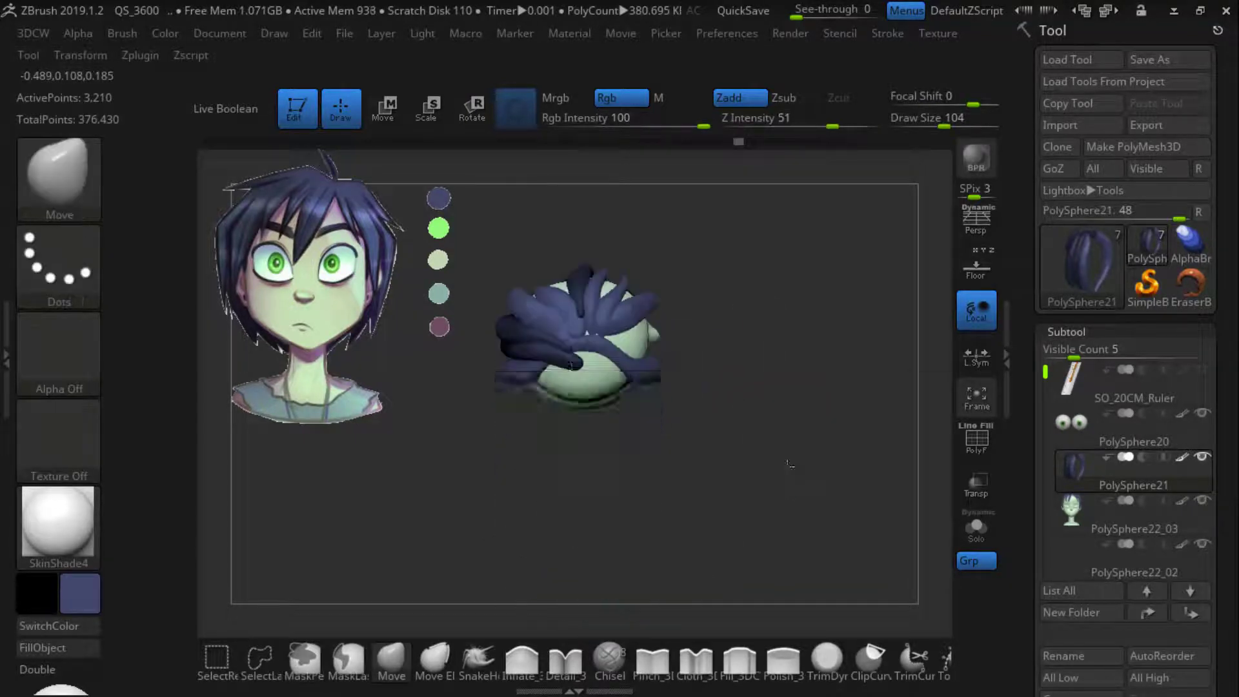
mouse_move(736, 413)
left_mouse_down("ctrl+shift")
mouse_move(666, 374)
mouse_move(700, 388)
mouse_move(762, 479)
mouse_move(675, 421)
mouse_move(716, 426)
mouse_move(735, 402)
mouse_move(788, 409)
mouse_move(752, 385)
left_mouse_up("ctrl+shift")
left_click(716, 422, "ctrl+shift")
key("ctrl+z")
key("ctrl+z")
key("ctrl+z")
key("ctrl+z")
key("ctrl+z")
key("ctrl+z")
Duplicate the rearmost left lock toward the back of the head and shape the copy with the Move brush
key("w")
mouse_move(537, 403)
left_mouse_down("ctrl")
mouse_move(509, 400)
mouse_move(531, 401)
left_mouse_up("ctrl")
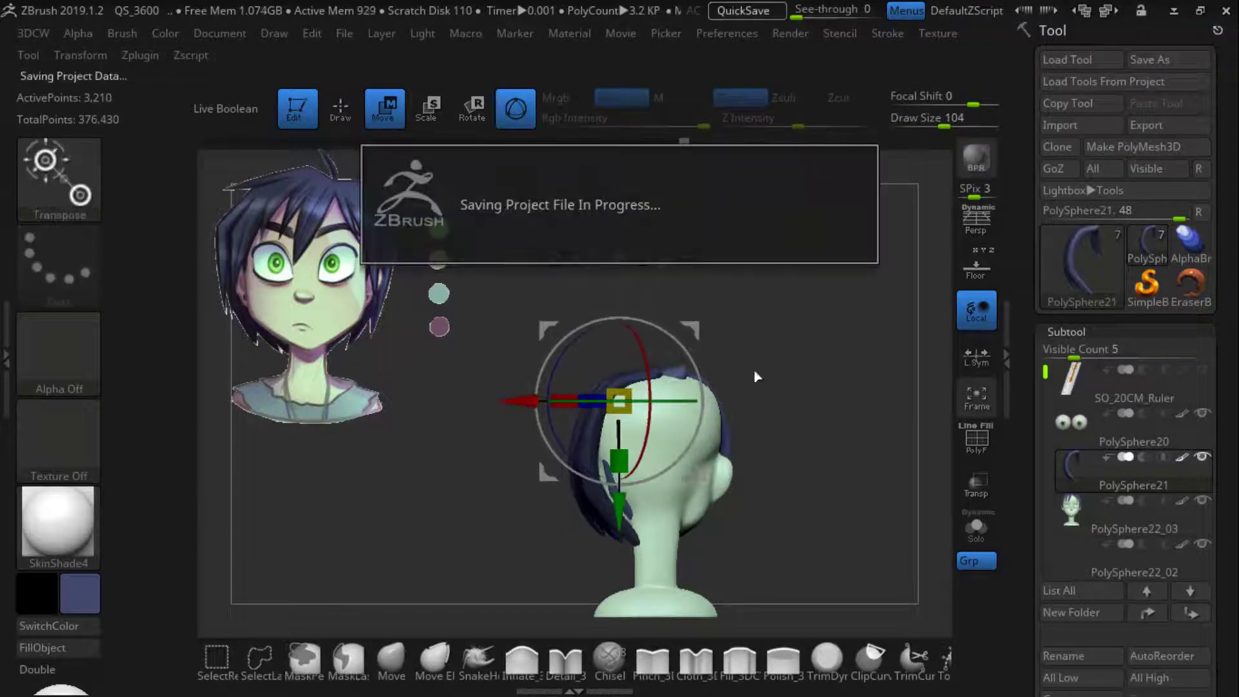
left_click_drag(754, 376, 820, 516)
left_click_drag(424, 476, 533, 418, "shift")
mouse_move(761, 490)
left_mouse_down()
mouse_move(798, 489)
mouse_move(796, 467)
left_mouse_up()
key("q")
left_click_drag(621, 407, 736, 398)
Try duplicating another strand across the back of the head and reshaping it with the Move brush at draw size 132
key("w")
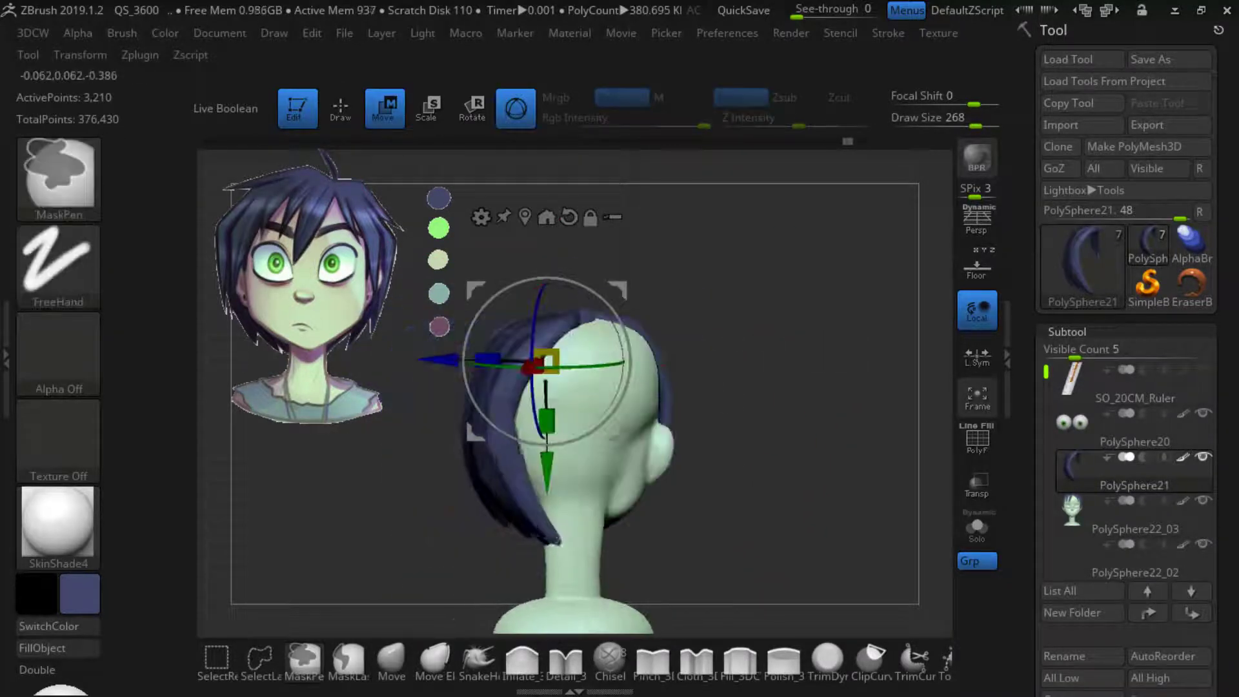
left_click_drag(442, 361, 501, 365, "ctrl")
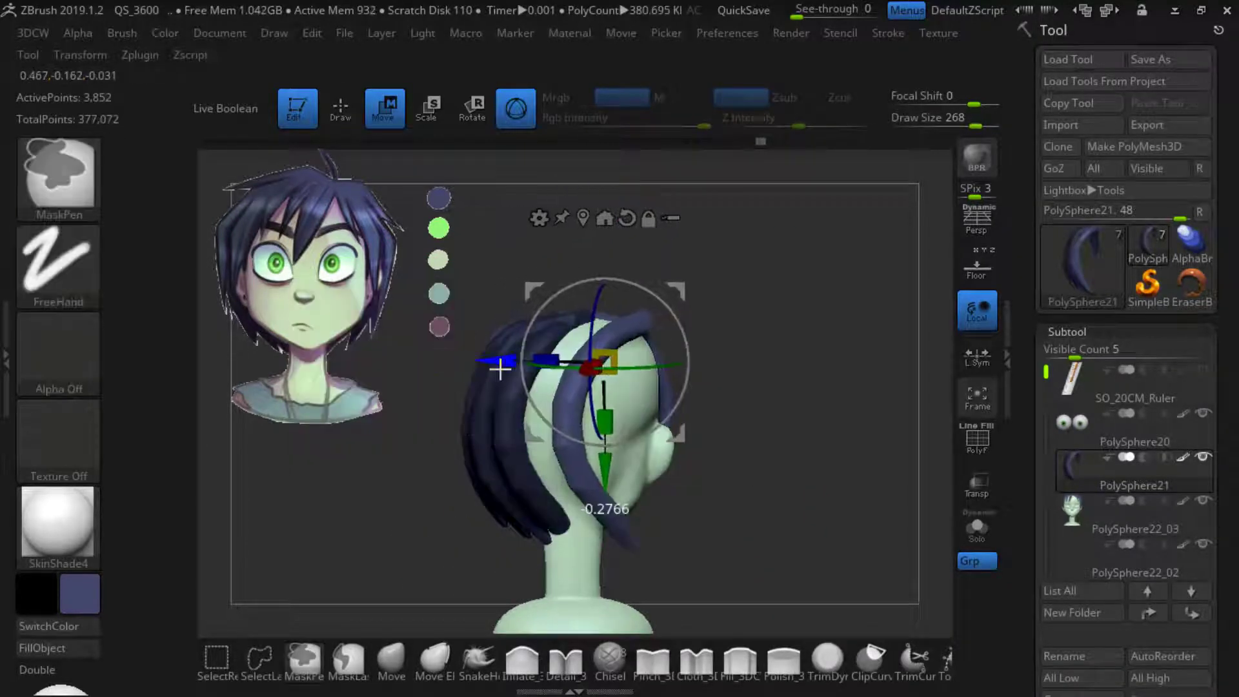
left_click_drag(684, 484, 729, 516)
key("q")
key("s")
left_click(473, 510)
left_click_drag(717, 567, 568, 555)
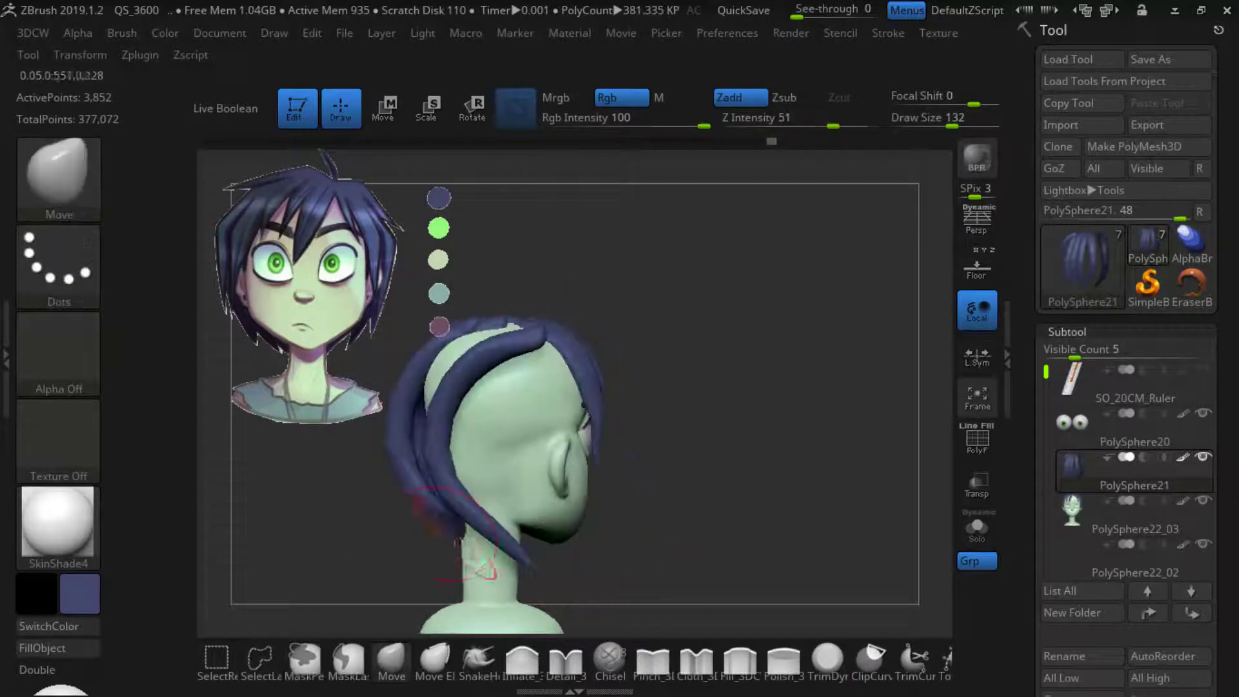
key("ctrl+z")
key("ctrl+z")
Refine the curve and tips of the left and rear locks with the Move brush at draw size 318
key("w")
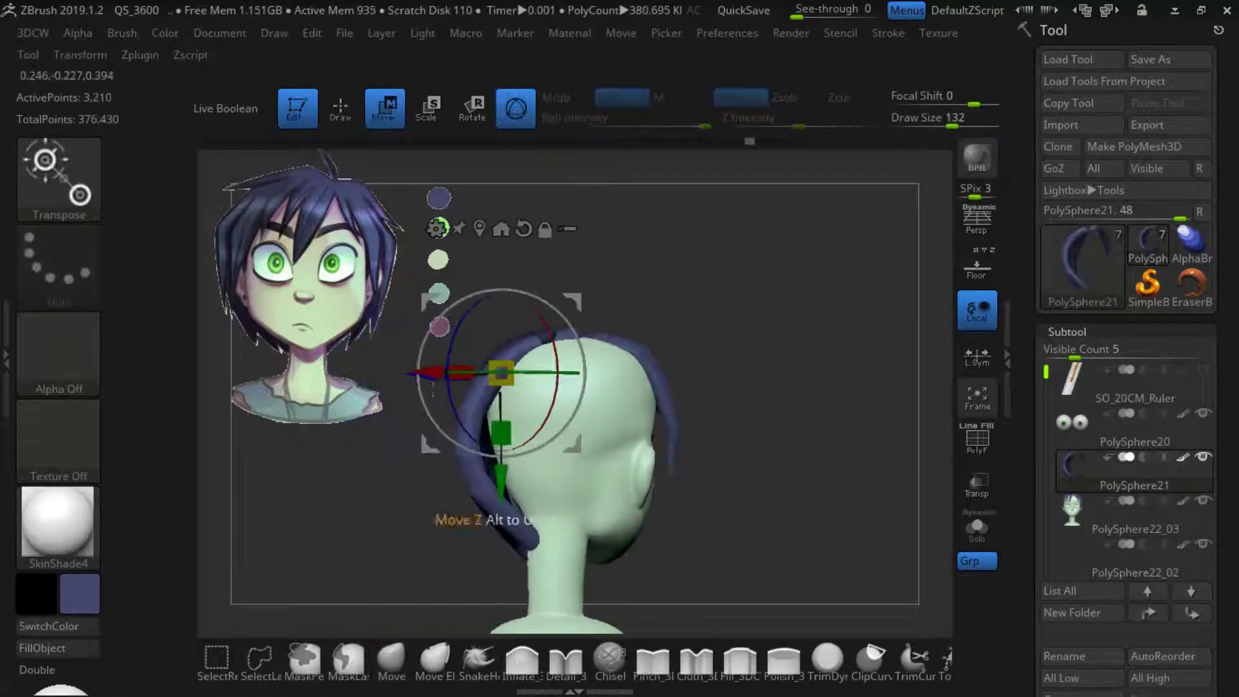
left_click_drag(793, 573, 580, 562)
key("q")
key("s")
left_click_drag(575, 505, 620, 504)
mouse_move(581, 558)
left_mouse_down()
mouse_move(723, 558)
mouse_move(335, 556)
mouse_move(490, 555)
left_mouse_up()
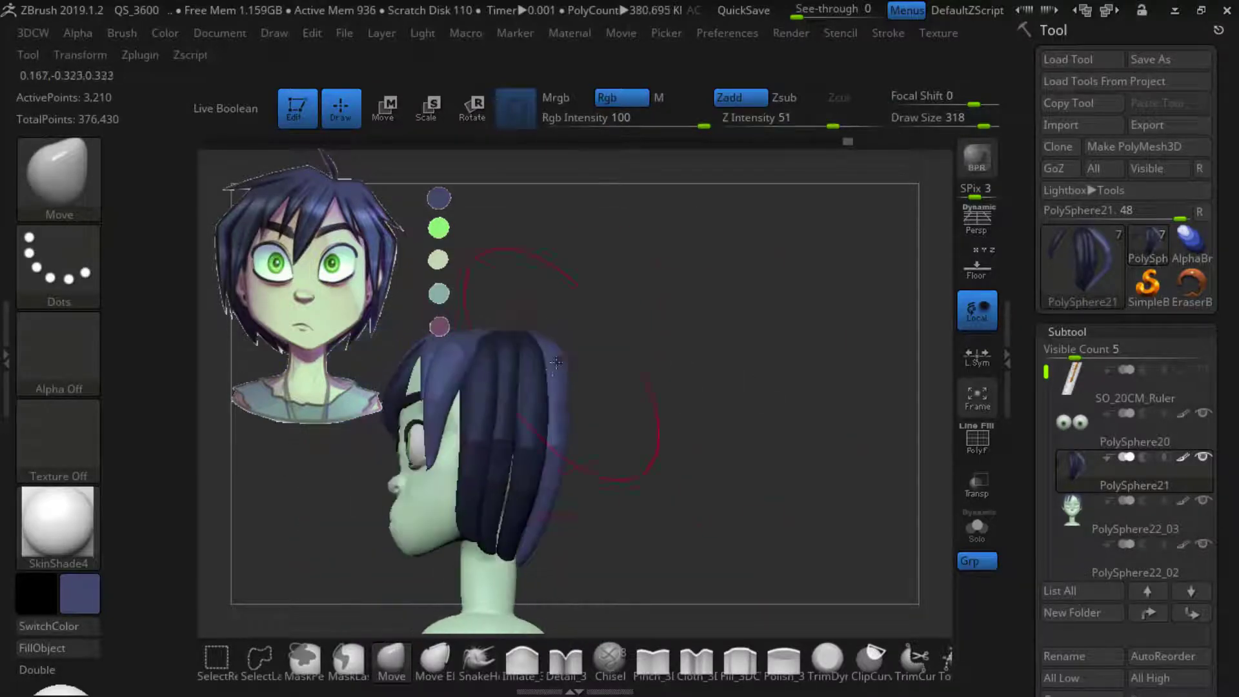
left_click_drag(671, 452, 568, 445)
left_click_drag(772, 358, 512, 443)
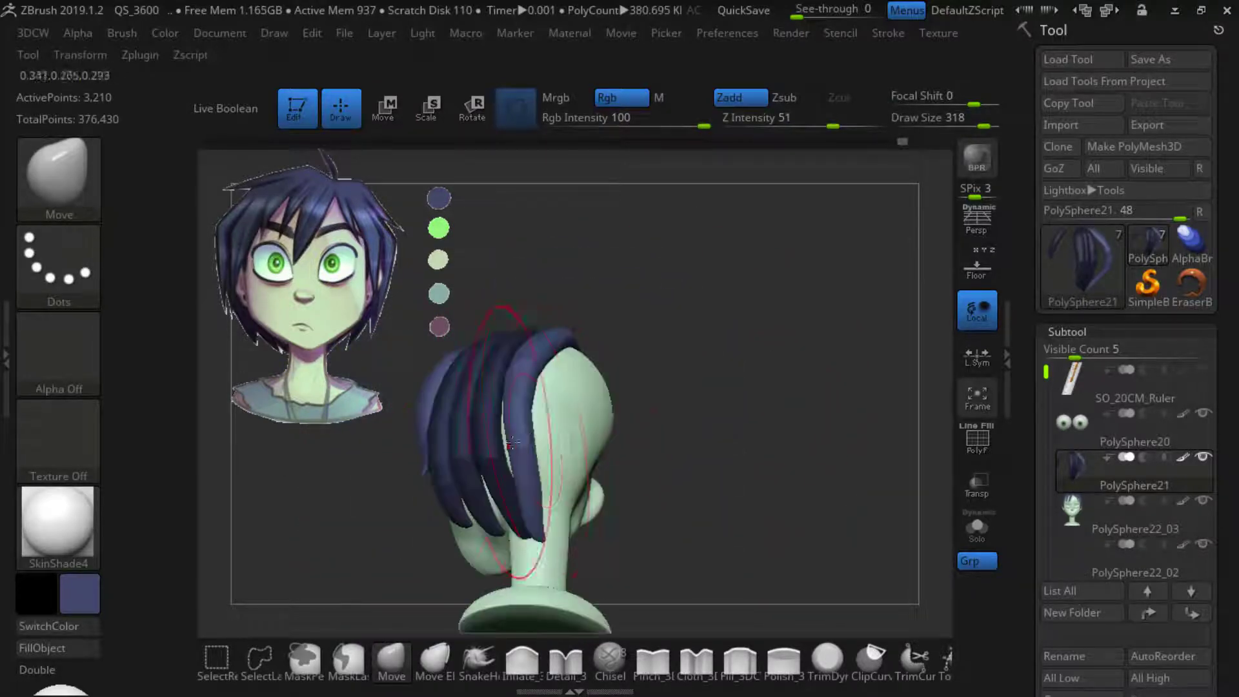
left_click_drag(767, 480, 729, 462)
Duplicate a rear lock, rotate the copy around the head, and move it into place on the character's right side
key("w")
left_click_drag(564, 404, 677, 361, "ctrl")
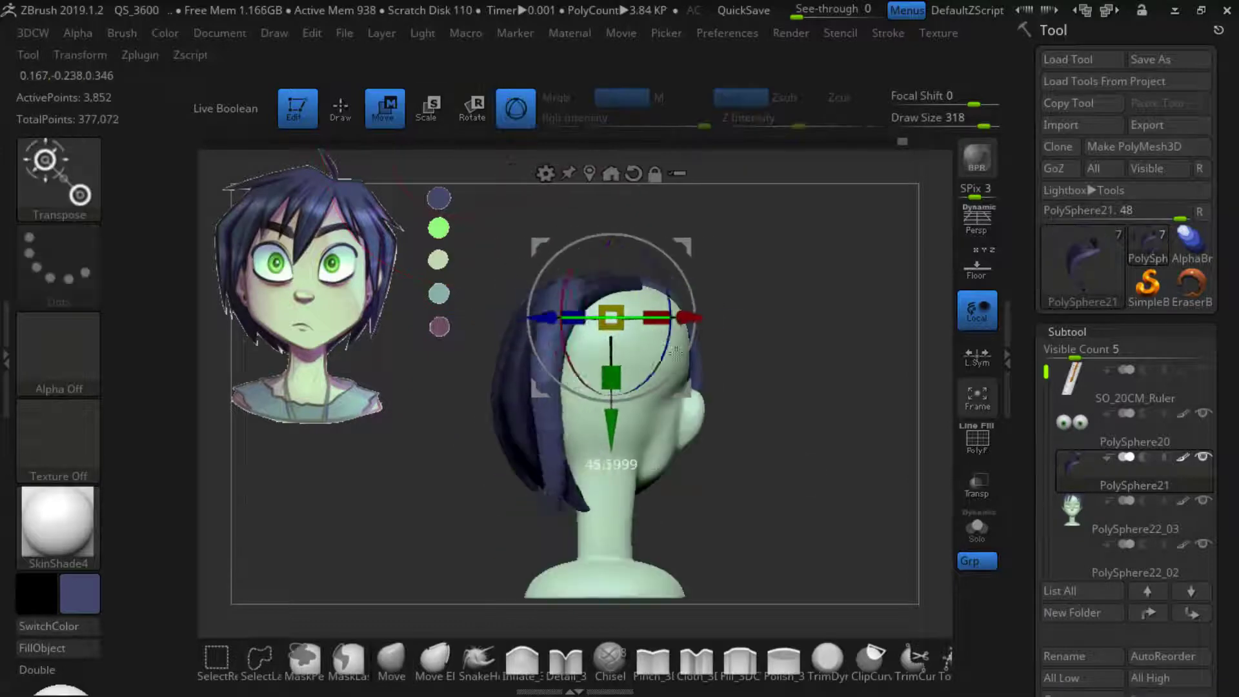
left_click_drag(774, 380, 735, 374)
left_click_drag(590, 318, 539, 318)
left_click_drag(554, 377, 742, 373)
left_click_drag(539, 318, 580, 318)
left_click_drag(826, 381, 697, 381)
left_click_drag(574, 319, 504, 327)
left_click_drag(504, 400, 632, 400)
left_click_drag(832, 328, 844, 328)
left_click_drag(633, 400, 503, 400)
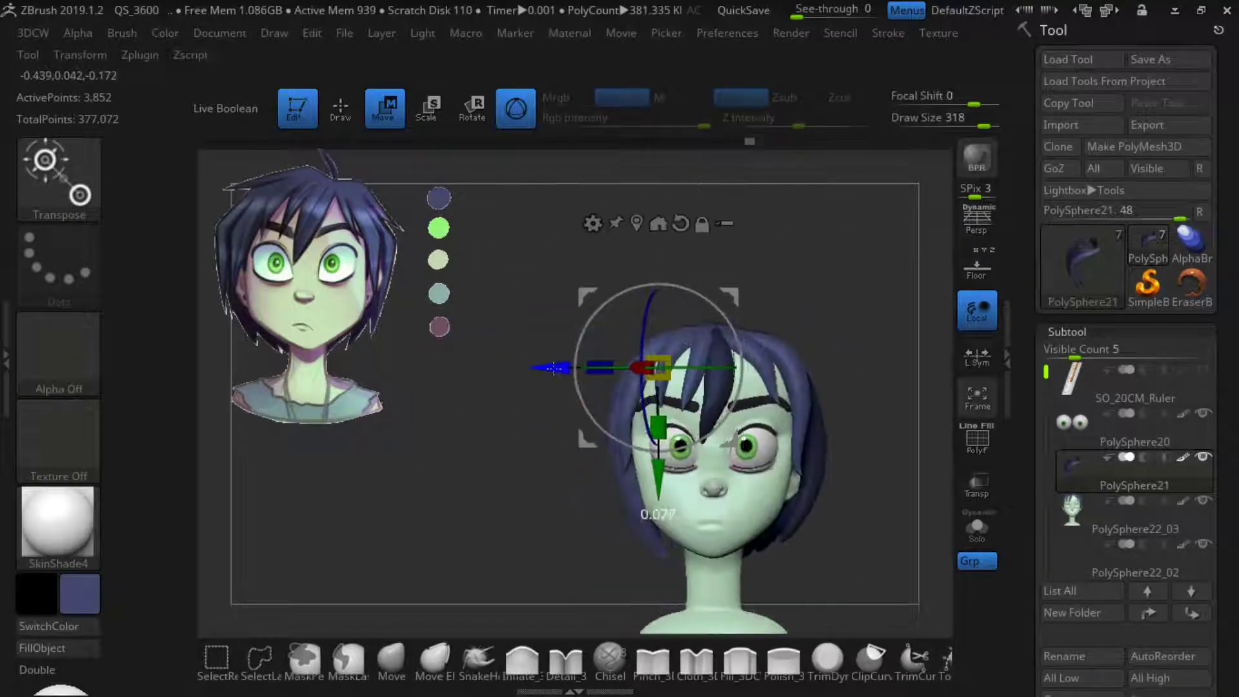
Pull the new right-side lock against the head with the Move brush
key("q")
left_click_drag(516, 568, 490, 571)
left_click_drag(584, 522, 579, 365)
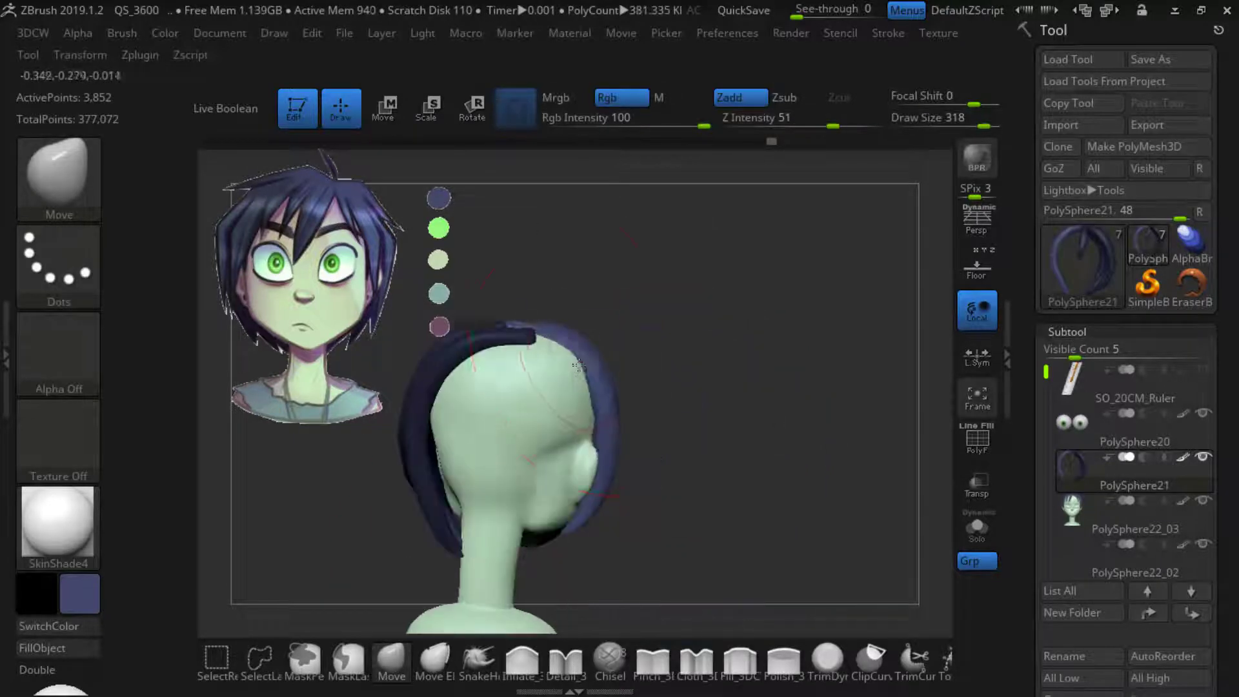
mouse_move(833, 394)
left_mouse_down()
mouse_move(703, 452)
mouse_move(669, 348)
left_mouse_up()
Duplicate another lock with the gizmo and shape the side hair silhouette around the face with the Move brush
key("w")
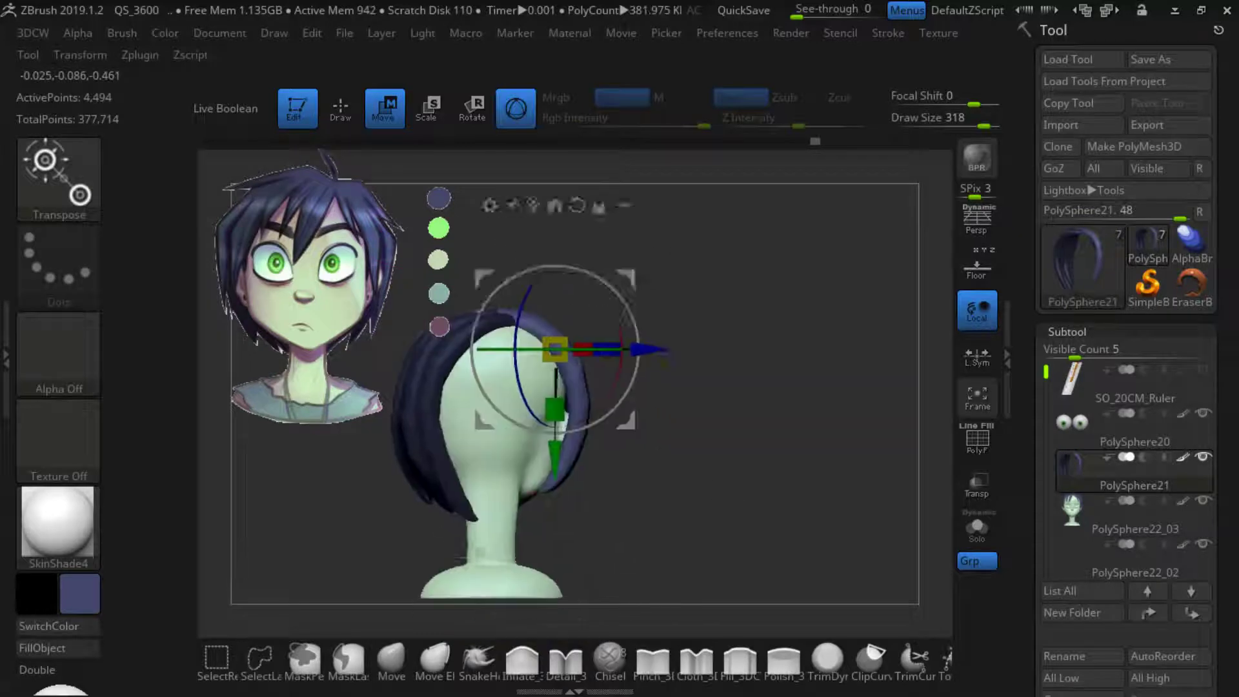
key("q")
mouse_move(652, 478)
left_mouse_down()
mouse_move(575, 498)
mouse_move(490, 497)
left_mouse_up()
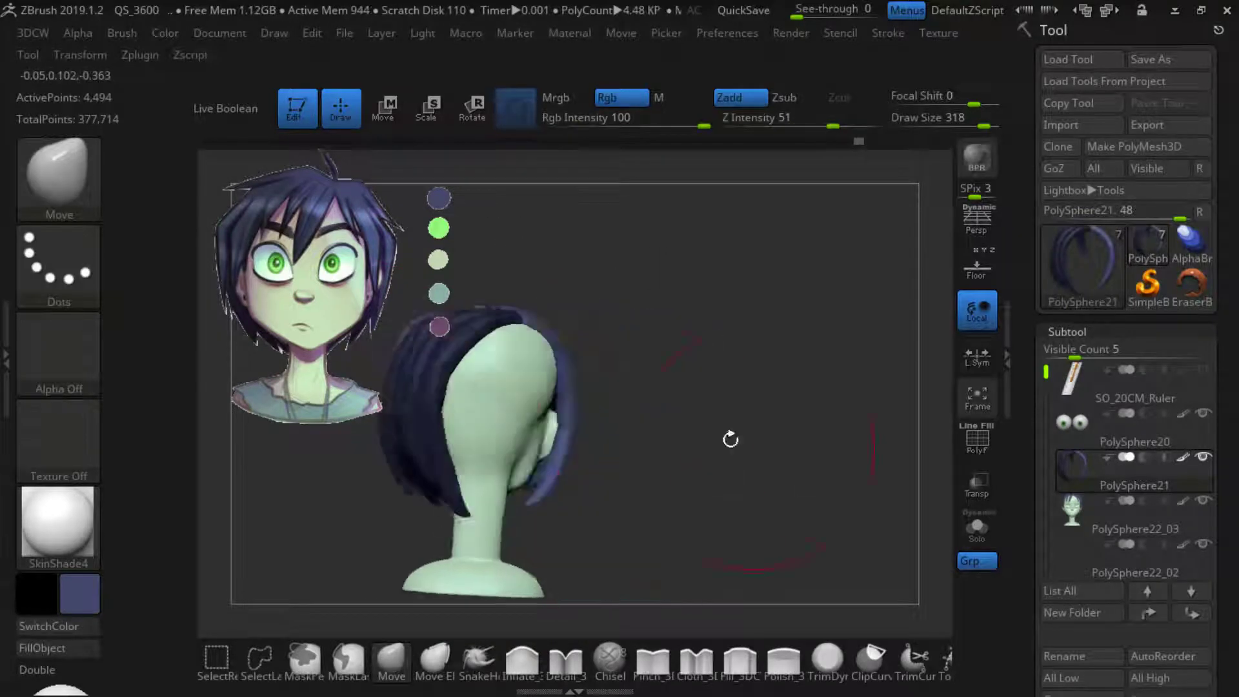
left_click_drag(729, 437, 554, 473)
left_click_drag(686, 467, 568, 499, "shift")
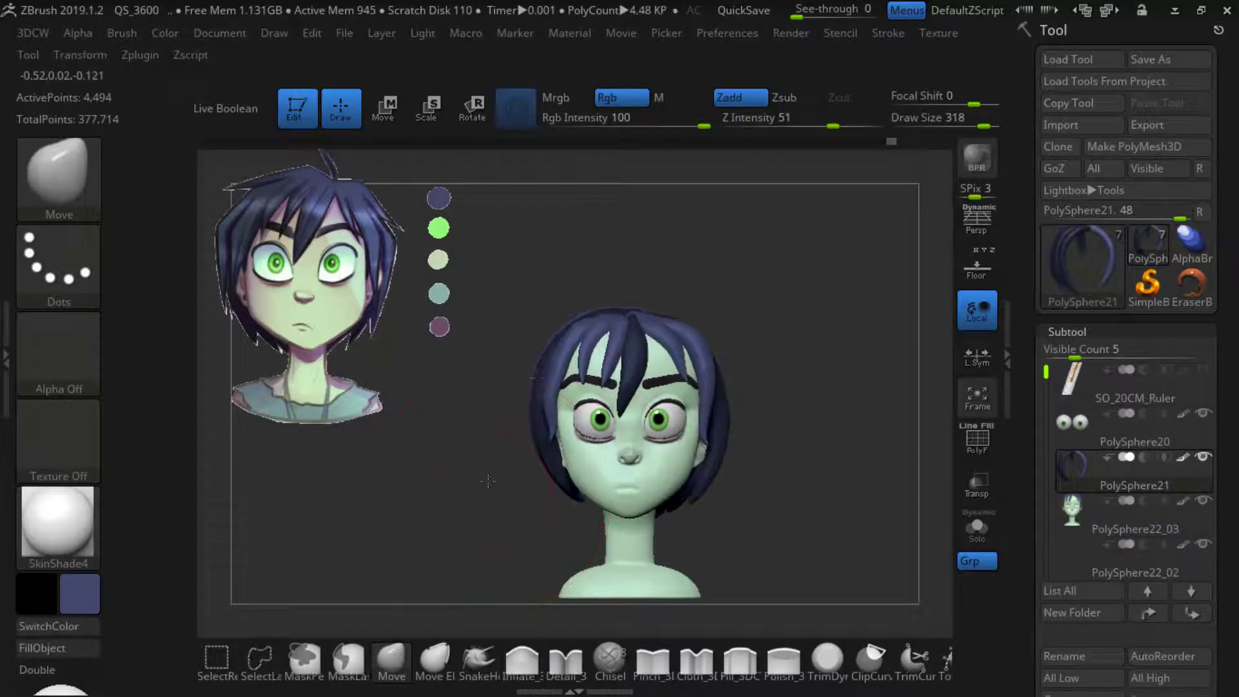
left_click_drag(466, 482, 472, 507)
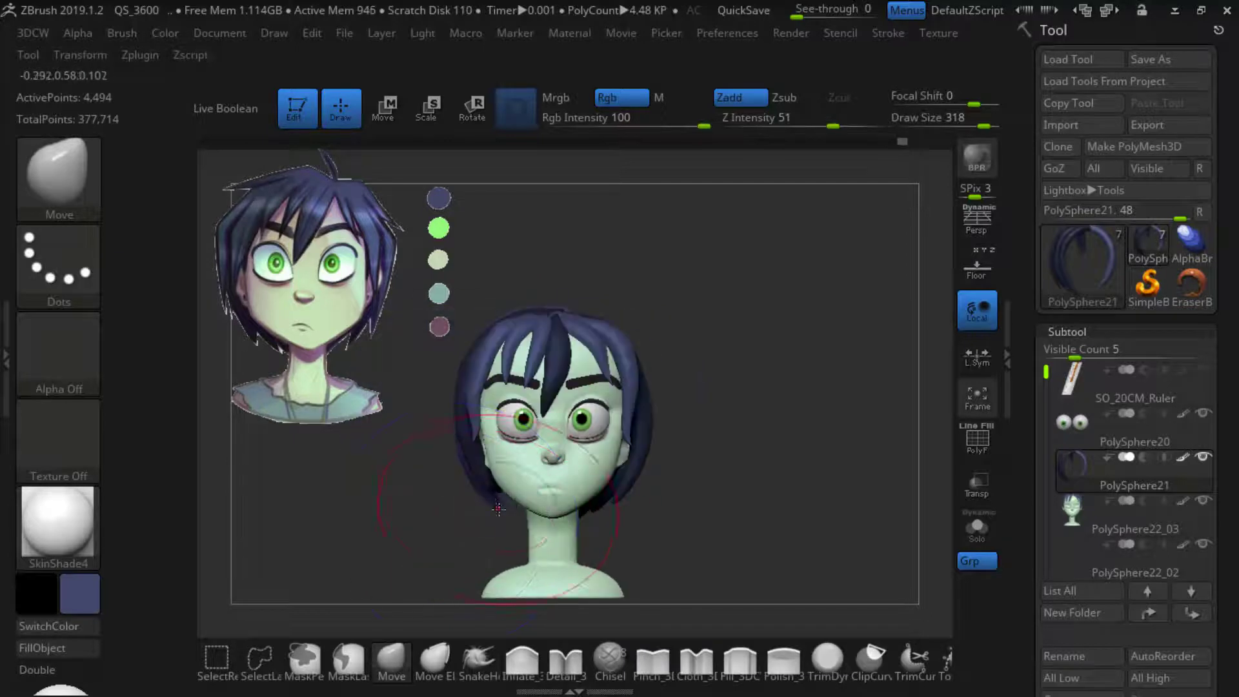
left_click_drag(713, 415, 748, 450, "alt")
Duplicate a further lock behind the right ear and curve it toward the neck with the Move brush
key("w")
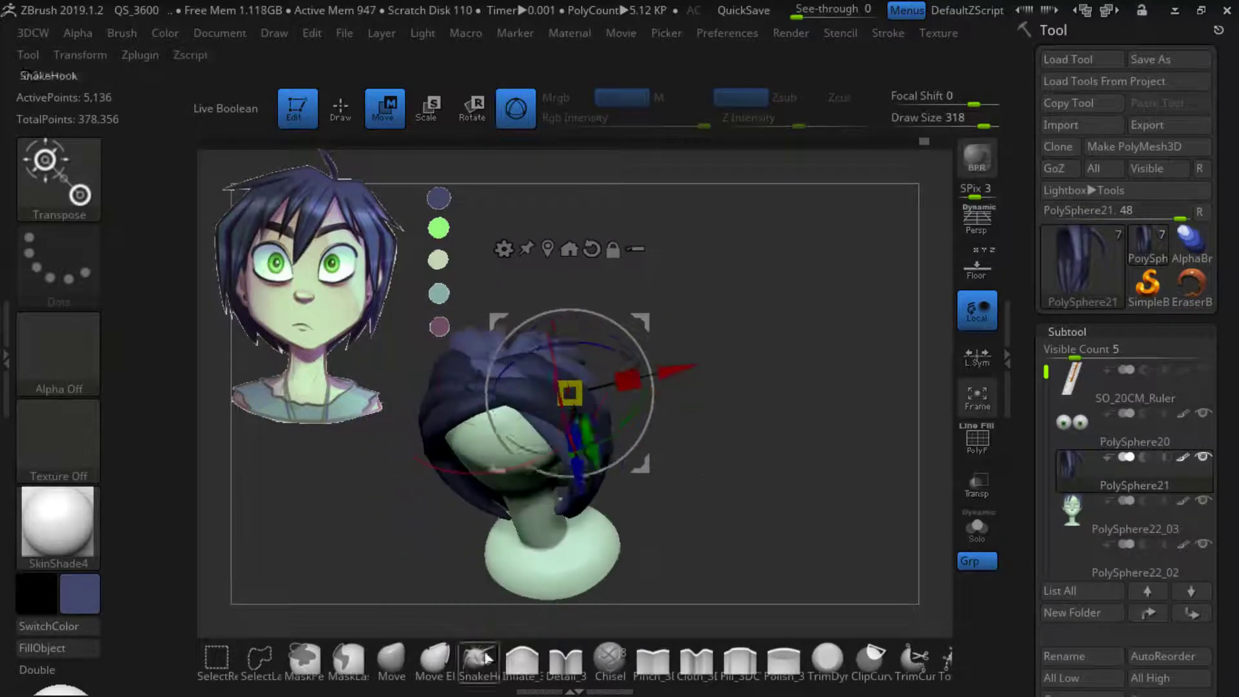
left_click(391, 658)
left_click_drag(702, 484, 667, 525)
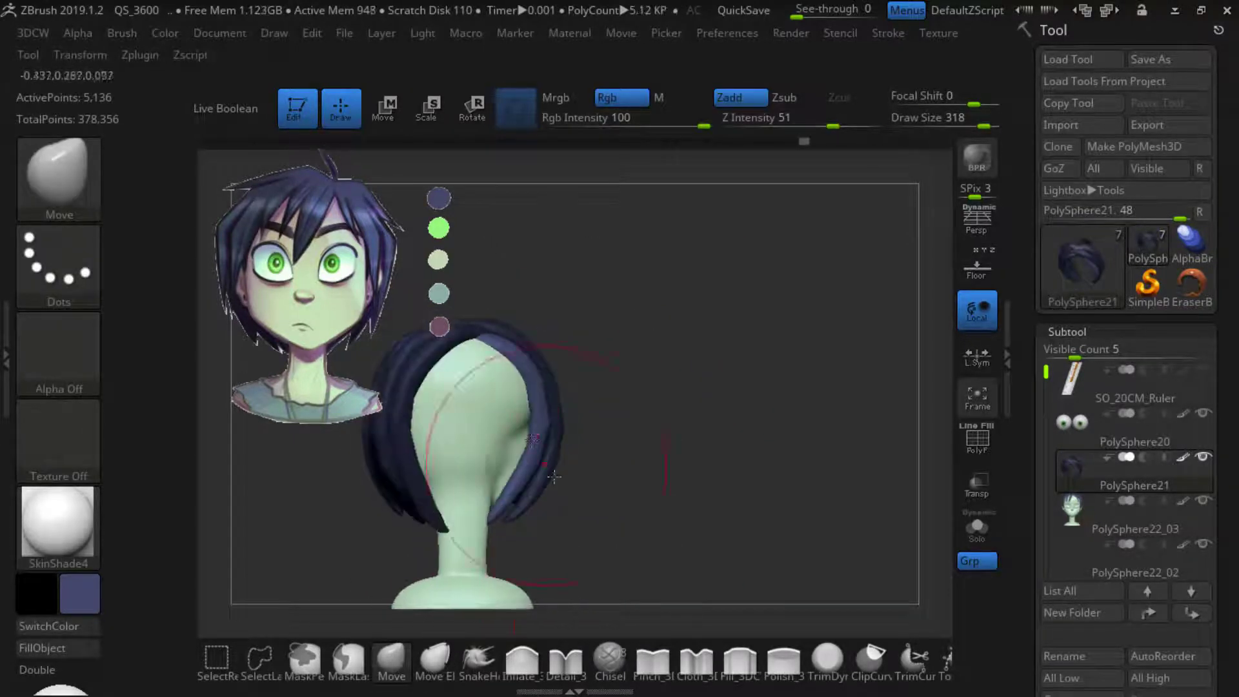
left_click_drag(554, 477, 776, 437)
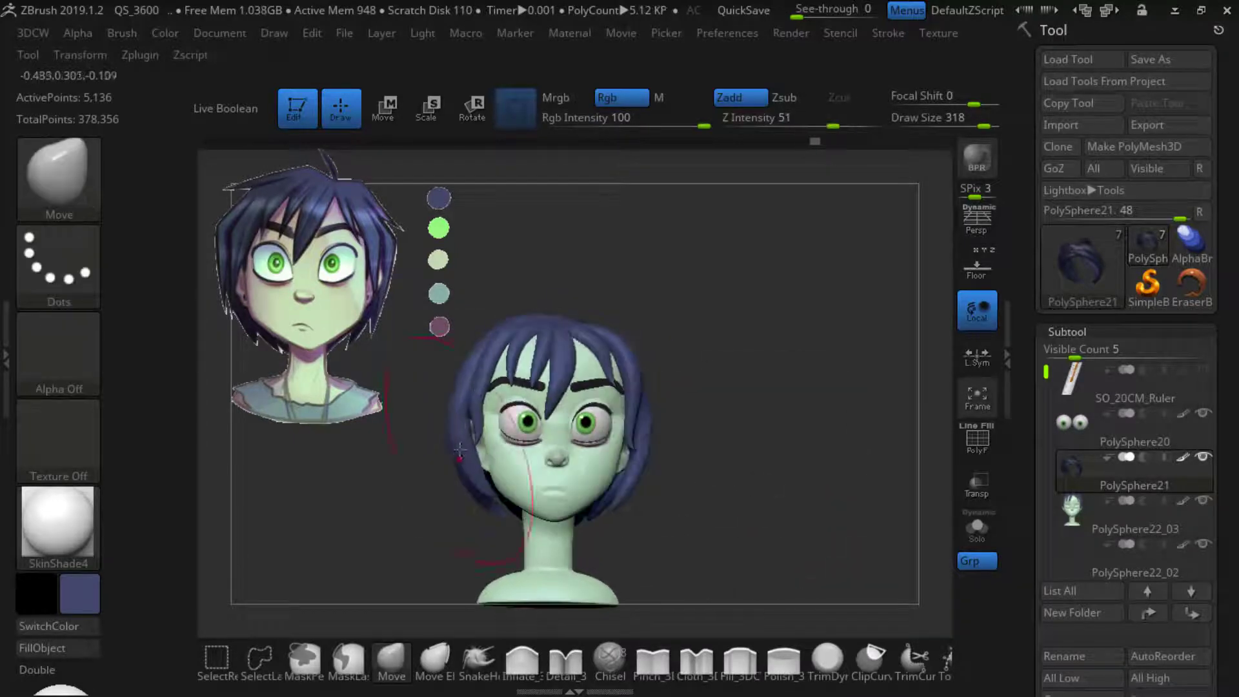
Refine the outer contour and tips of the right-side locks with the Move brush at draw size 167
left_click_drag(387, 446, 671, 443)
left_click_drag(983, 122, 958, 122)
left_click_drag(387, 484, 399, 501)
mouse_move(677, 445)
left_mouse_down()
mouse_move(549, 446)
mouse_move(730, 445)
left_mouse_up()
left_click_drag(619, 439, 354, 446)
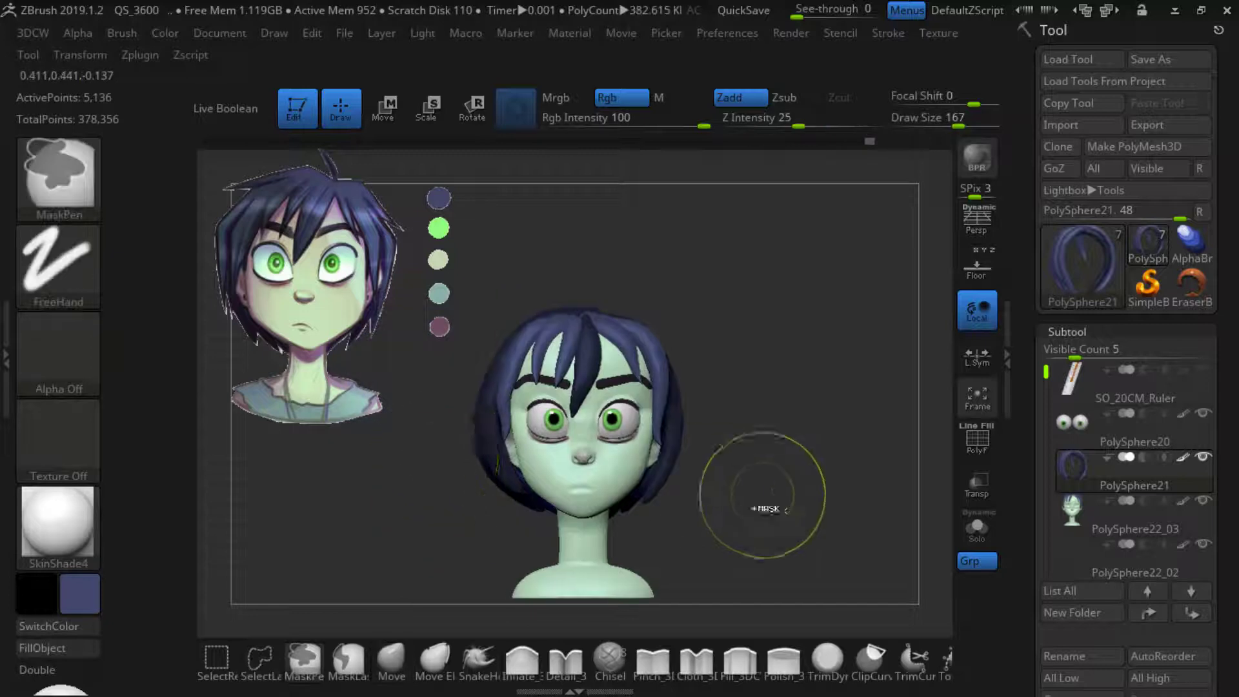
key("ctrl+z")
mouse_move(767, 491)
left_mouse_down()
mouse_move(843, 514)
mouse_move(903, 513)
left_mouse_up()
left_click_drag(810, 492, 799, 555, "ctrl")
left_click(799, 556)
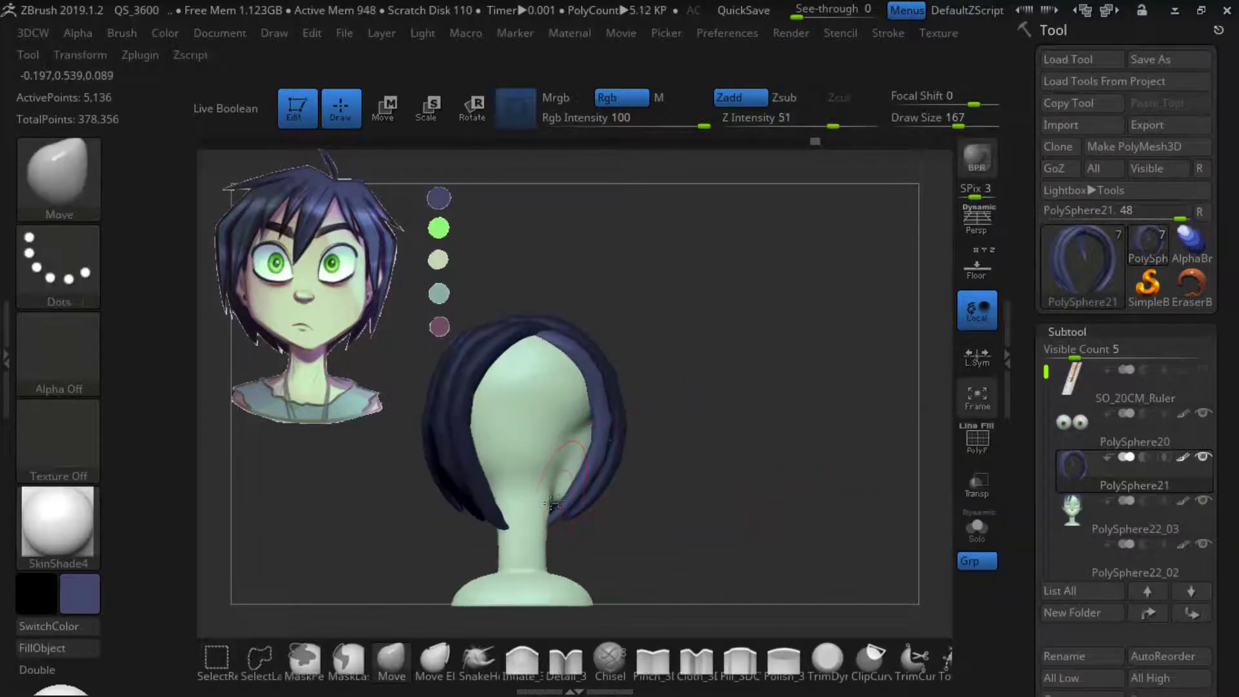
left_click_drag(452, 516, 646, 510)
Duplicate the rear right lock, rotate the copy by about -37 degrees, and shift it over the back of the head
key("w")
left_click_drag(686, 376, 666, 378, "ctrl")
left_click_drag(548, 379, 488, 378)
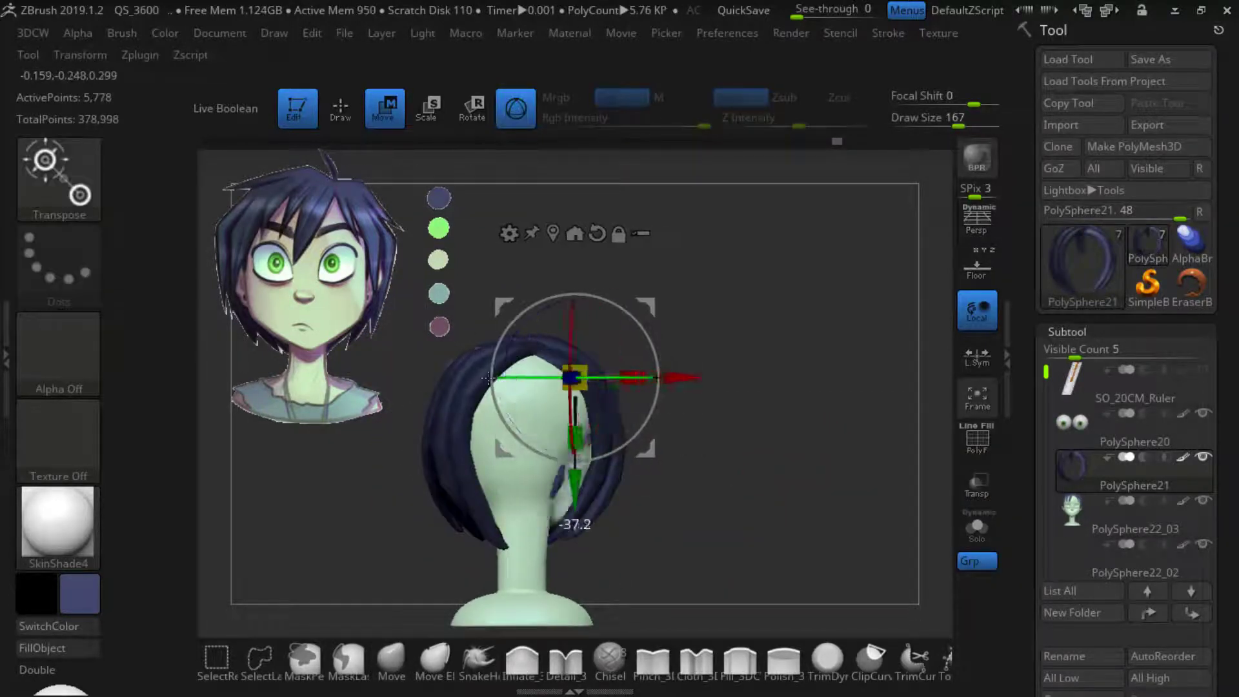
left_click_drag(573, 378, 608, 378)
left_click_drag(665, 403, 675, 616)
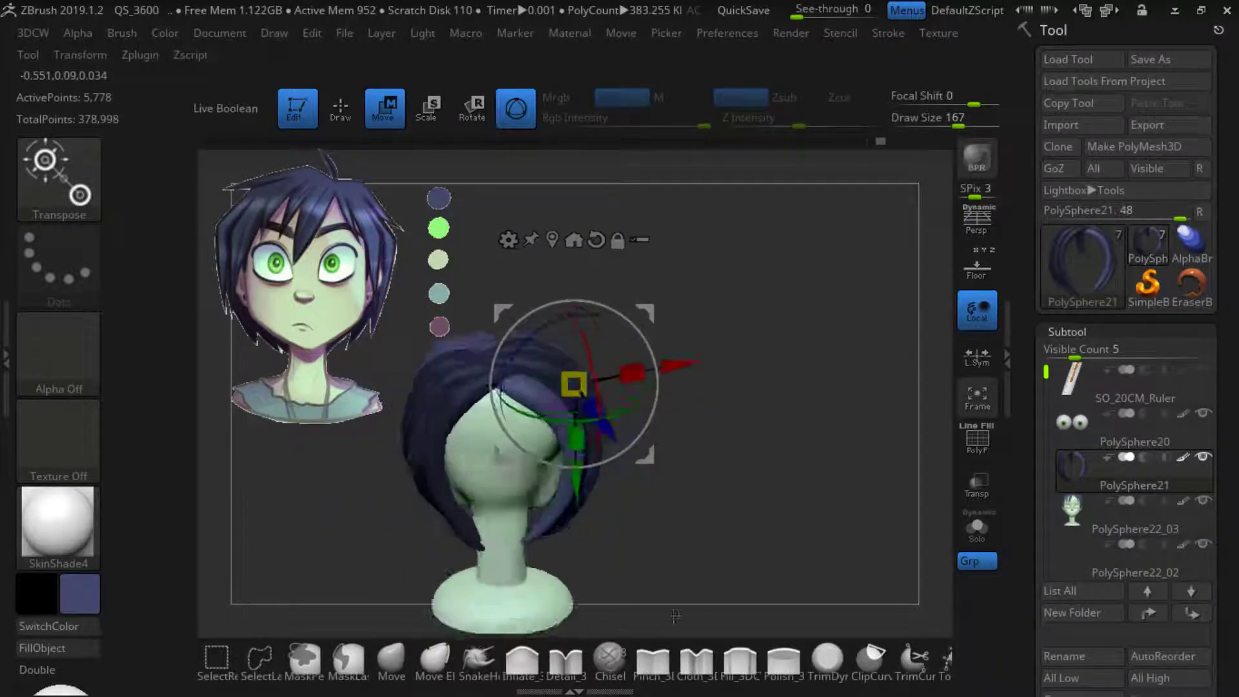
Duplicate the rear right lock once more and slide the copy sideways to fit the back of the head
left_click_drag(674, 384, 653, 385, "ctrl")
left_click_drag(671, 458, 620, 448)
left_click_drag(662, 385, 688, 385)
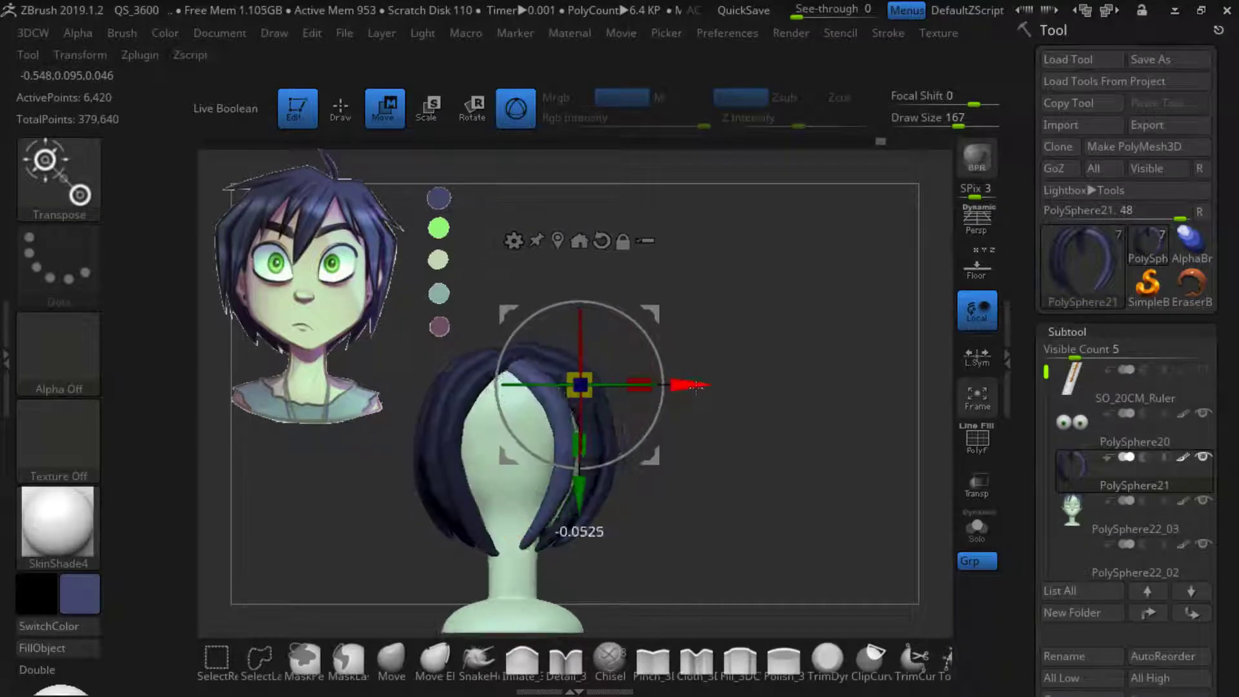
Duplicate the rear right lock, rotate the copy by about -9.6 degrees, and move it to the middle of the back of the head
mouse_move(651, 510)
left_mouse_down()
mouse_move(462, 635)
mouse_move(474, 626)
left_mouse_up()
key("q")
key("bracketright")
key("w")
left_click_drag(688, 385, 667, 385, "ctrl")
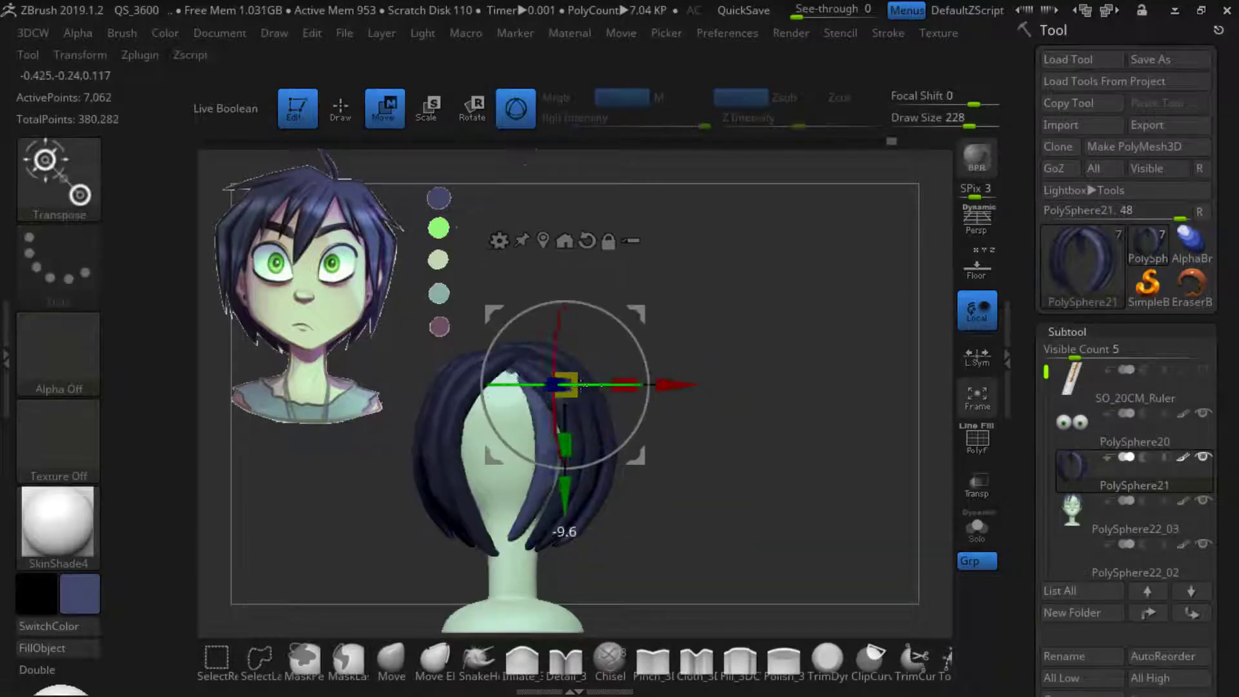
left_click_drag(652, 484, 706, 485)
left_click_drag(645, 393, 665, 395)
left_click_drag(699, 452, 619, 449, "shift")
left_click_drag(703, 452, 629, 452)
left_click_drag(658, 386, 667, 386)
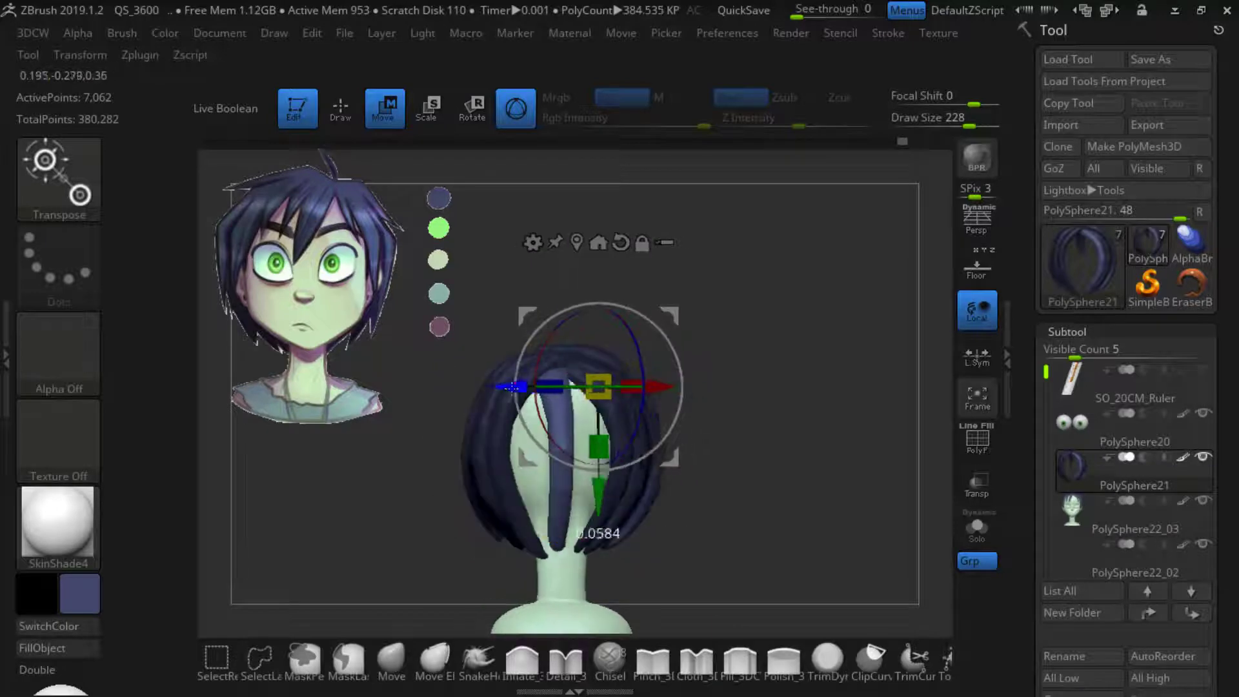
Shape the lower part of the middle rear lock toward the nape with the Move brush at draw size 228
key("q")
left_click_drag(558, 509, 549, 517)
left_click_drag(368, 526, 458, 529)
left_click_drag(555, 529, 485, 557)
mouse_move(387, 502)
left_mouse_down()
mouse_move(464, 441)
mouse_move(692, 397)
mouse_move(478, 174)
left_mouse_up()
Duplicate the rear lock twice more and spread the copies across the back of the head
key("ctrl")
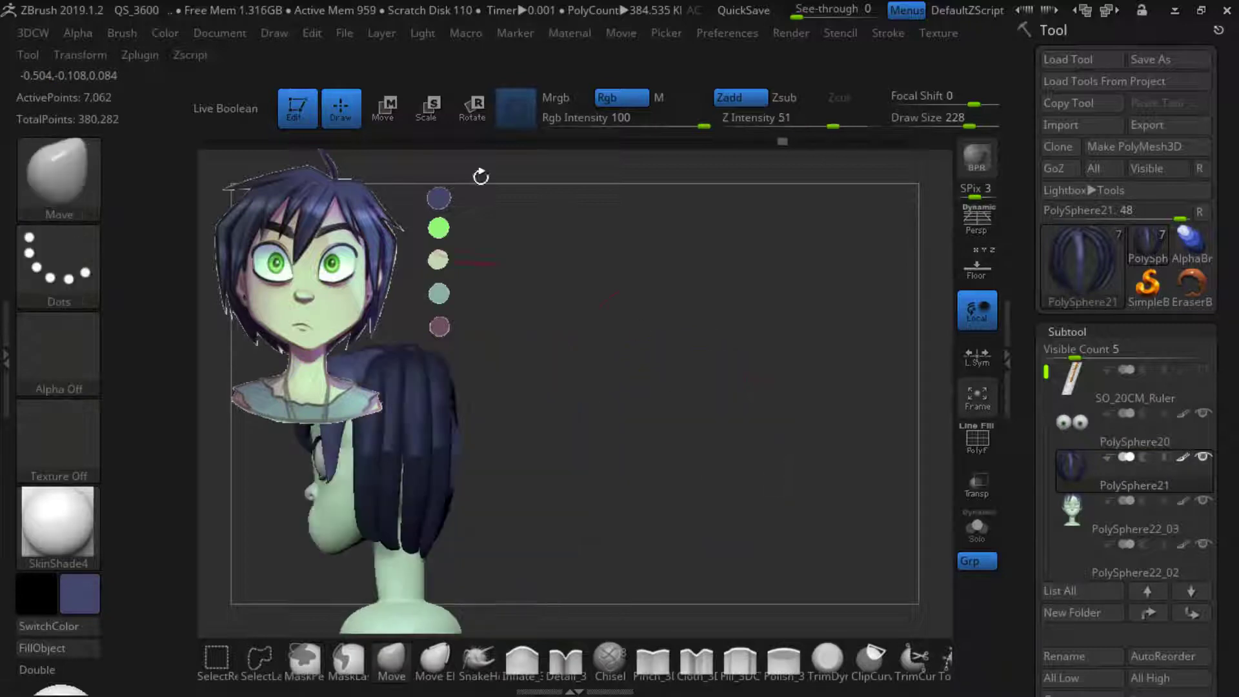
key("w")
left_click_drag(565, 387, 716, 430)
left_click_drag(515, 400, 500, 400)
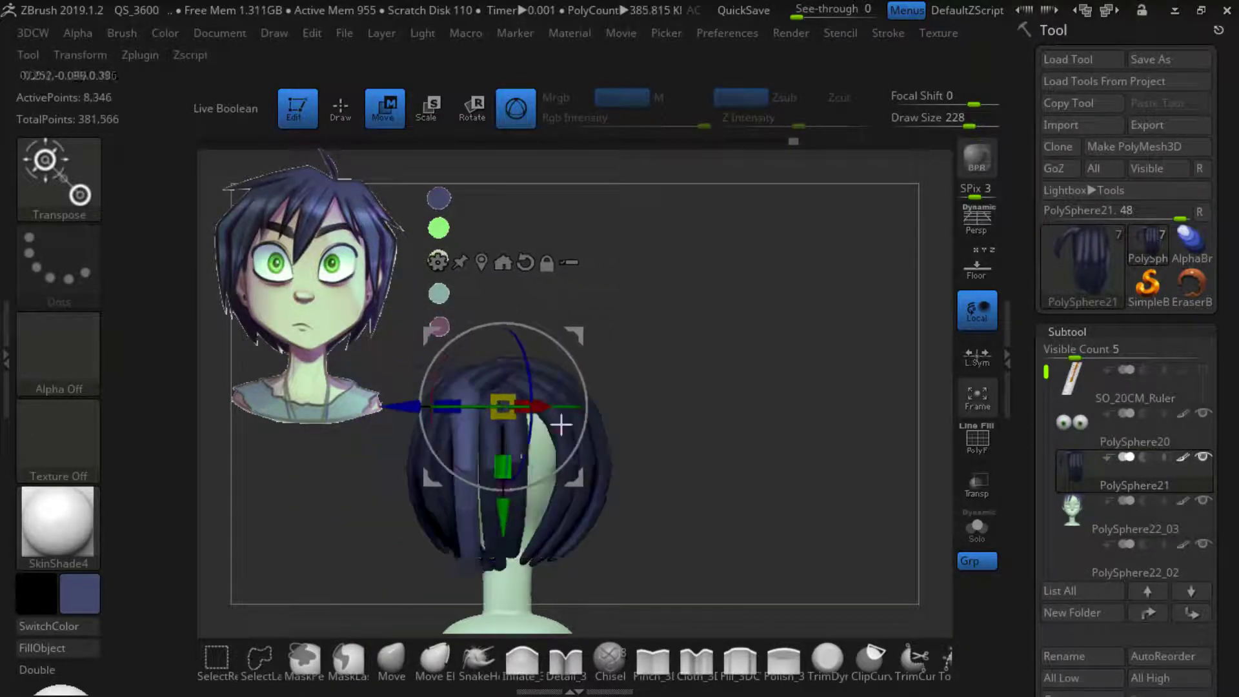
left_click_drag(694, 423, 591, 420)
left_click_drag(588, 405, 601, 405)
mouse_move(581, 426)
left_mouse_down()
mouse_move(691, 438)
mouse_move(614, 463)
mouse_move(664, 456)
left_mouse_up()
Duplicate another rear lock and rotate and shift the copy to fill the remaining opening at the back
key("q")
key("w")
left_click_drag(464, 369, 428, 369, "ctrl")
left_click_drag(636, 369, 648, 369)
left_click_drag(697, 439, 742, 446)
left_click_drag(678, 369, 656, 369)
left_click_drag(729, 445, 671, 445)
left_click_drag(606, 369, 645, 369)
mouse_move(684, 452)
left_mouse_down()
mouse_move(729, 452)
mouse_move(684, 555)
left_mouse_up()
left_click_drag(629, 445, 616, 432)
mouse_move(683, 465)
left_mouse_down()
mouse_move(761, 477)
mouse_move(704, 387)
mouse_move(690, 394)
mouse_move(793, 390)
mouse_move(697, 381)
mouse_move(675, 362)
left_mouse_up()
Even out the contour of the rear locks with the Move brush at draw size 286
key("q")
key("s")
mouse_move(742, 387)
left_mouse_down()
mouse_move(697, 387)
mouse_move(760, 390)
mouse_move(810, 457)
mouse_move(755, 455)
left_mouse_up()
key("s")
left_click_drag(865, 233, 843, 232)
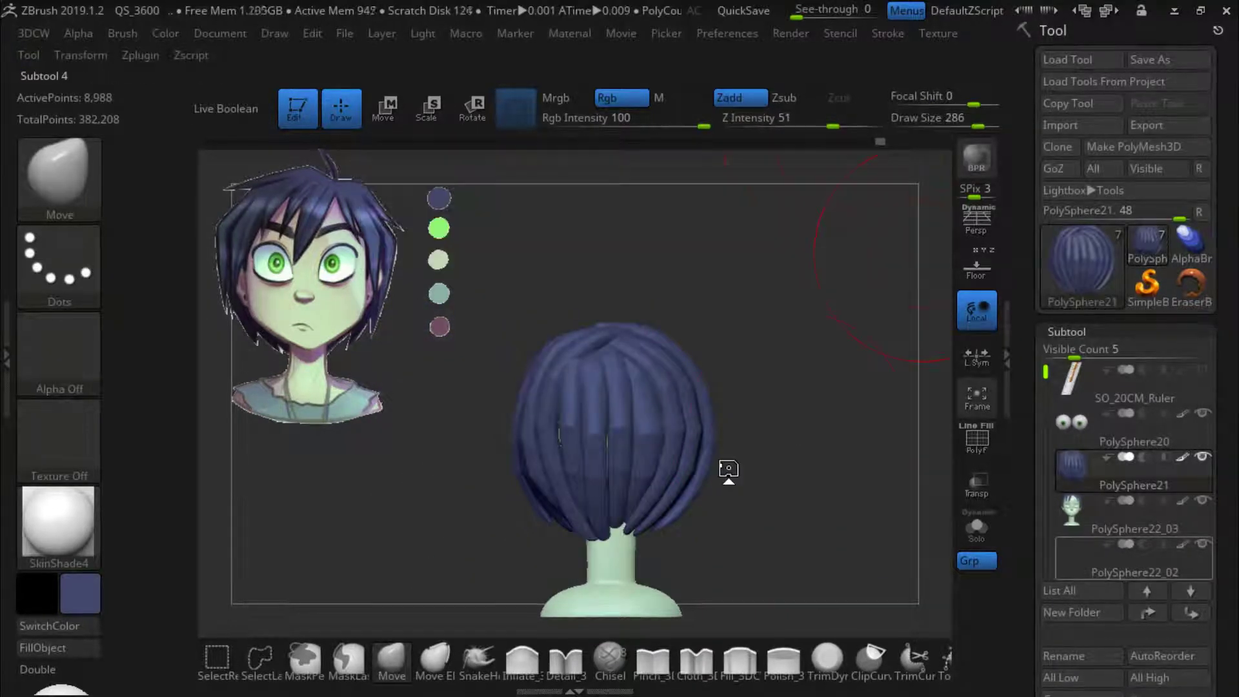
mouse_move(712, 571)
left_mouse_down()
mouse_move(647, 575)
mouse_move(694, 571)
mouse_move(691, 580)
mouse_move(645, 561)
mouse_move(784, 516)
left_mouse_up()
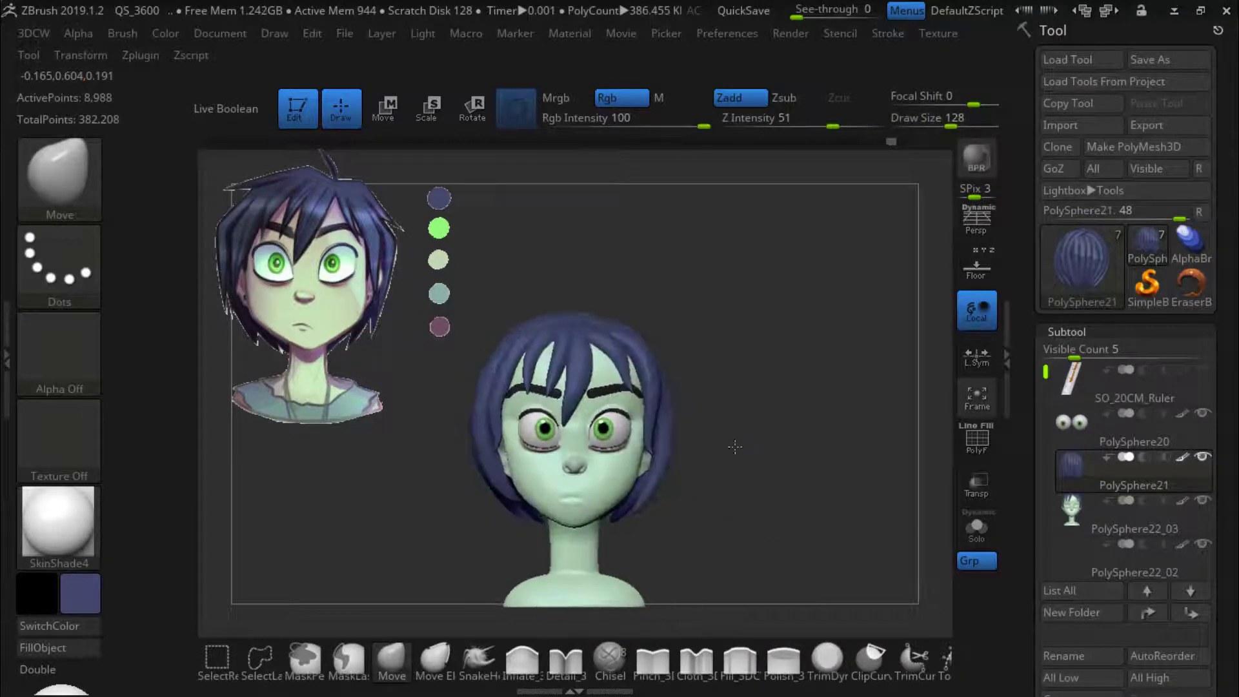
left_click_drag(733, 445, 688, 420)
left_click_drag(727, 258, 715, 395, "alt")
left_click(648, 413, "alt")
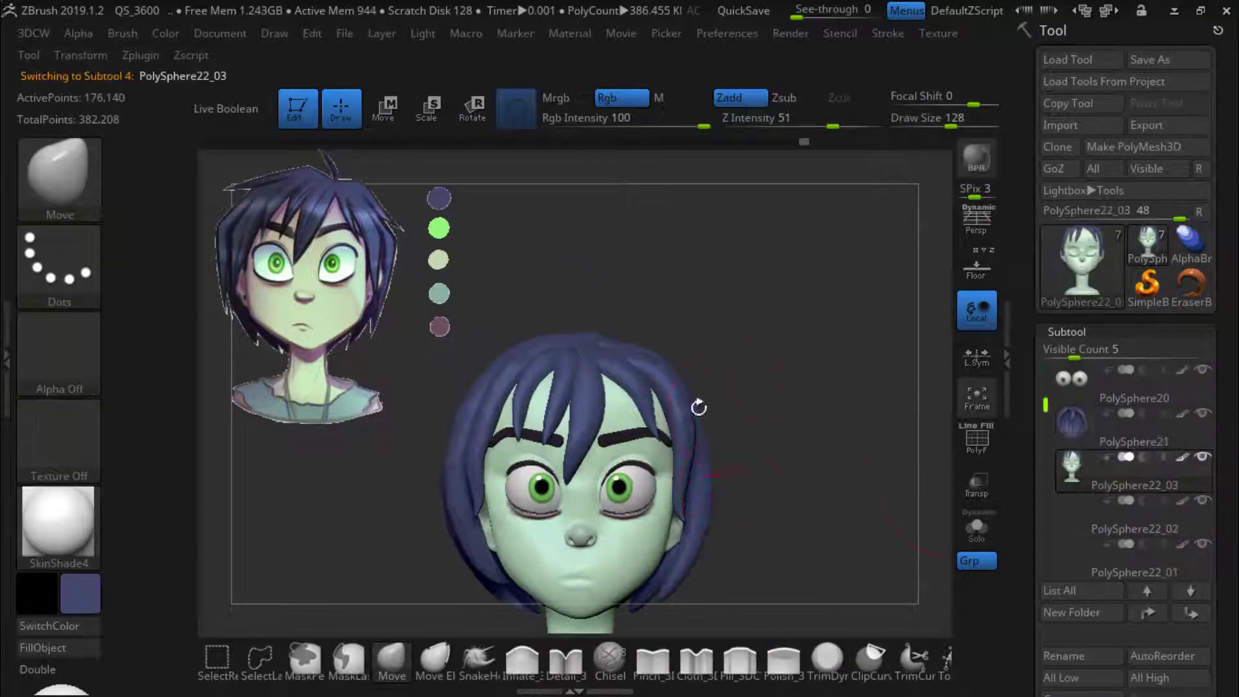
left_click(648, 403, "ctrl+shift")
left_click(1071, 423)
left_click(645, 413, "alt")
left_click(586, 422, "alt")
left_click(774, 406, "ctrl+shift")
left_click(218, 659)
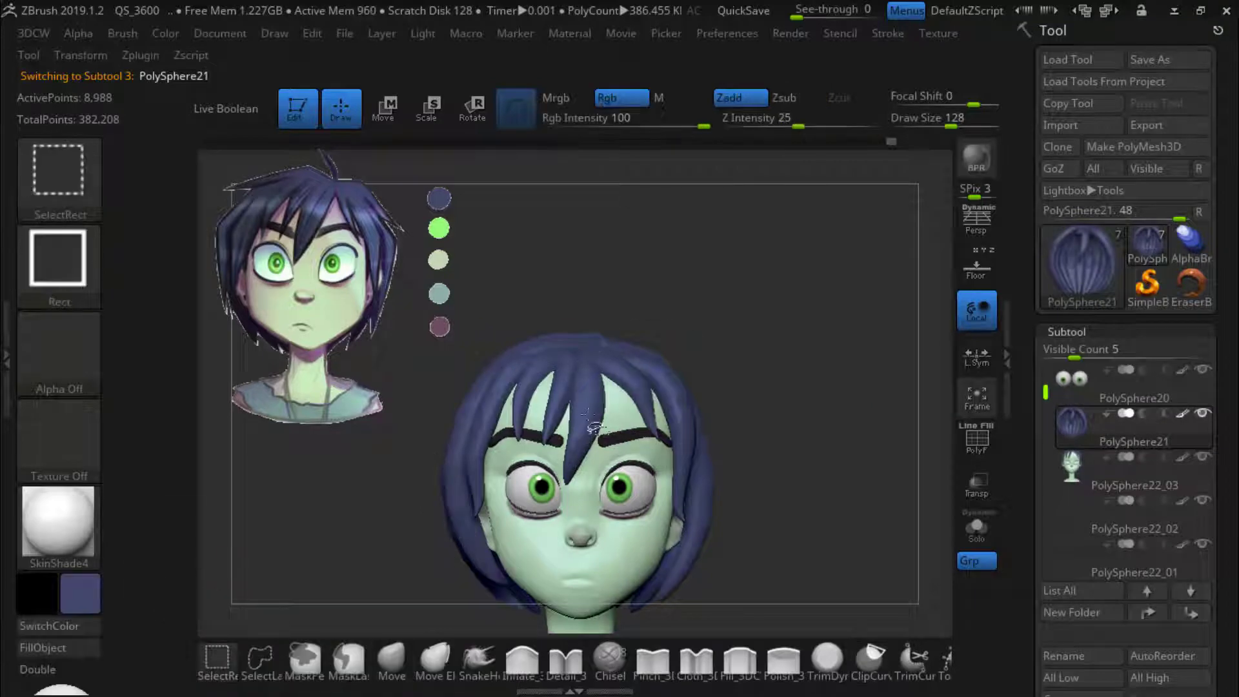
left_click(590, 428, "ctrl+shift")
left_click(751, 379, "ctrl+shift")
Insert an Appendage mesh from the IMM_3DCW4R8 brush upright on the crown of the head
key("b")
key("i")
left_click_drag(888, 451, 879, 493, "alt")
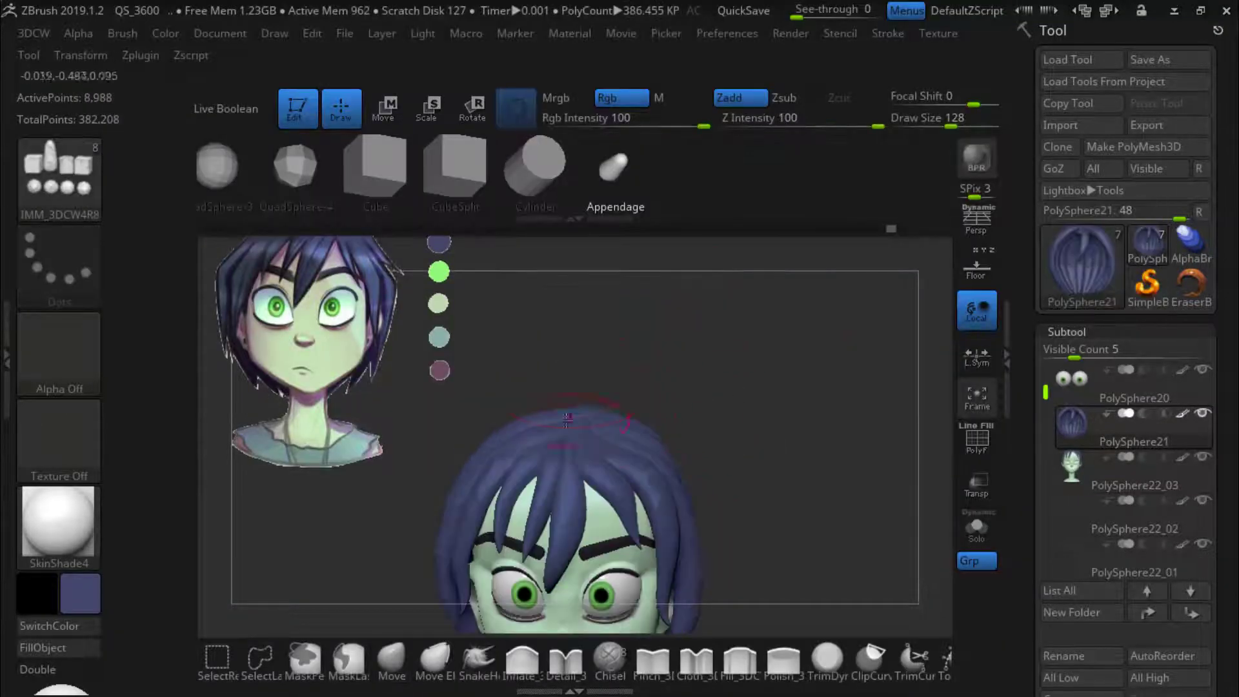
left_click_drag(586, 425, 697, 366)
Try to bend the inserted crown strand with a gizmo deformer
left_click(438, 116)
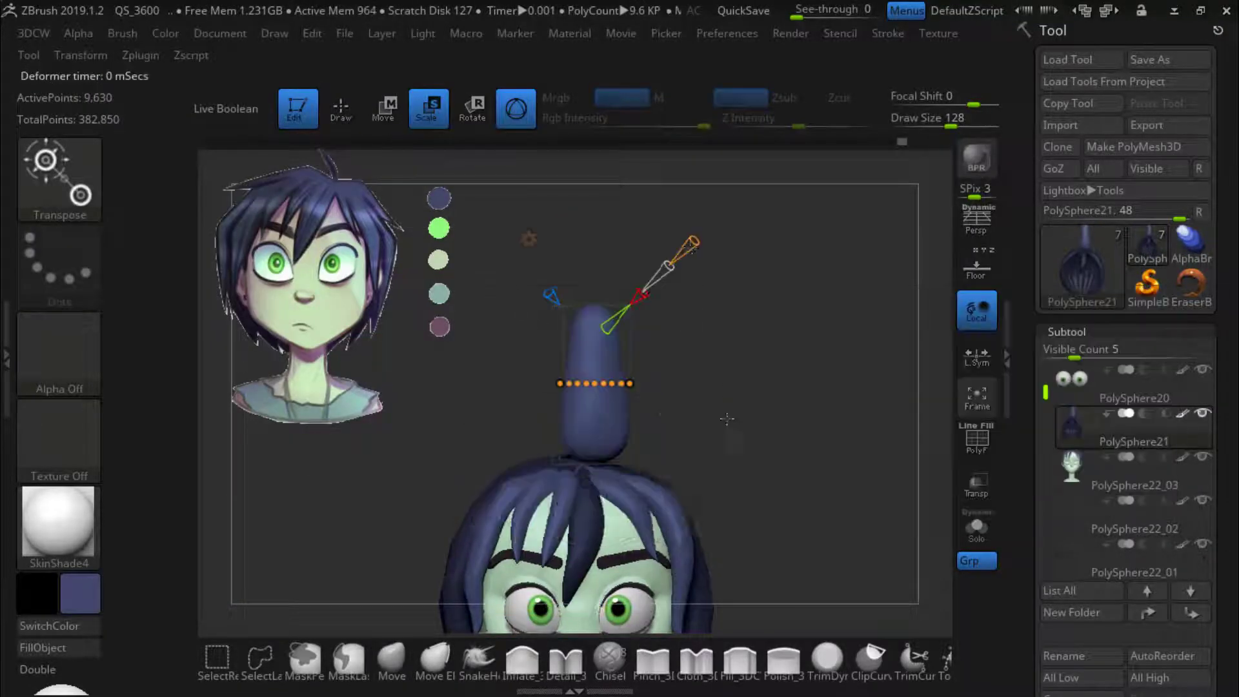
left_click_drag(640, 295, 657, 278)
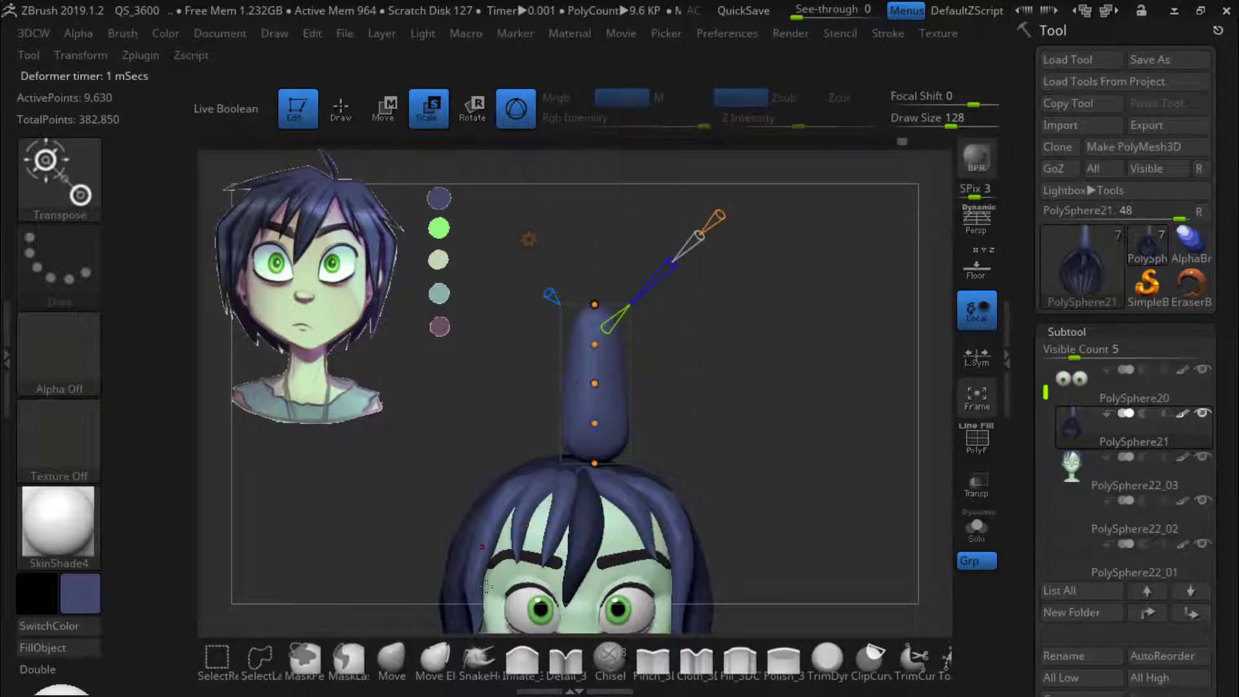
key("w")
left_click(518, 123)
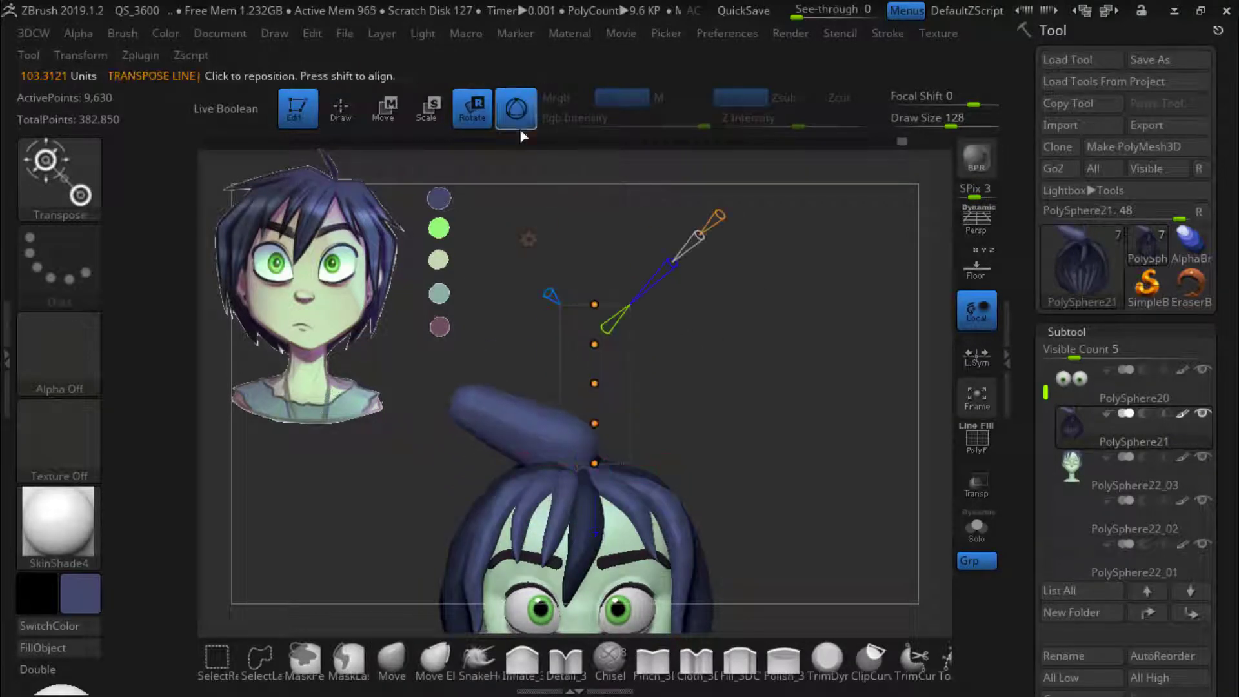
left_click(518, 122)
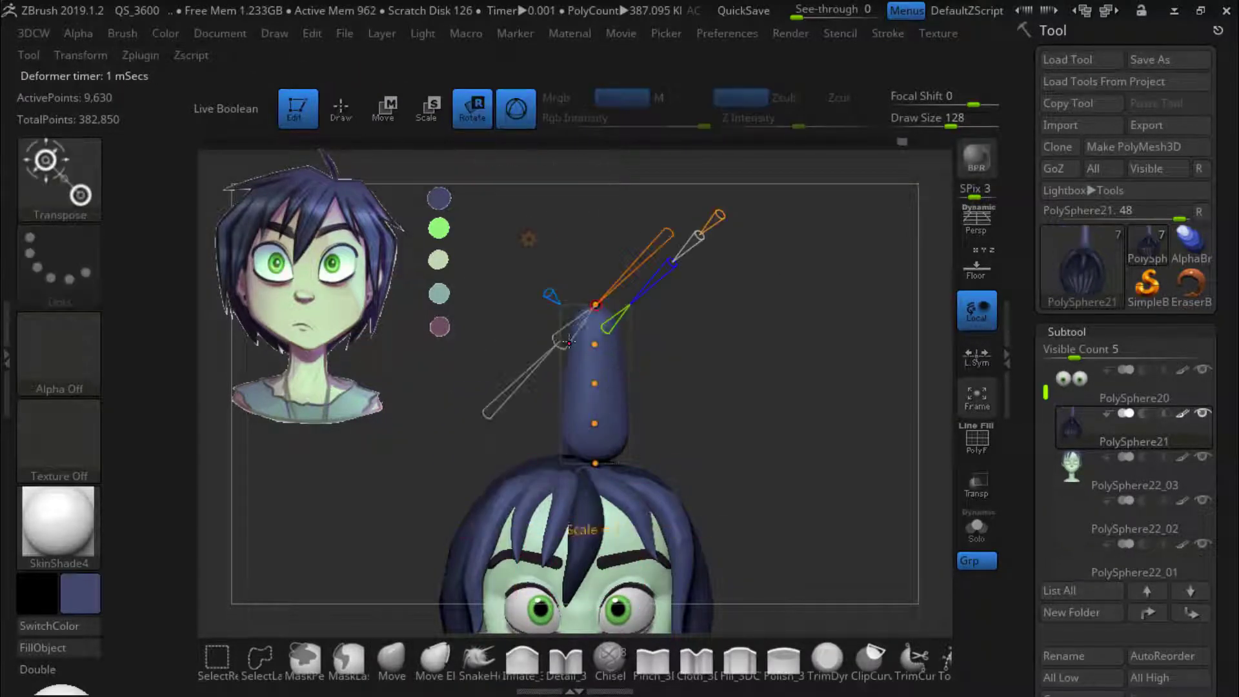
left_click_drag(566, 343, 542, 322)
left_click_drag(735, 412, 773, 337, "alt")
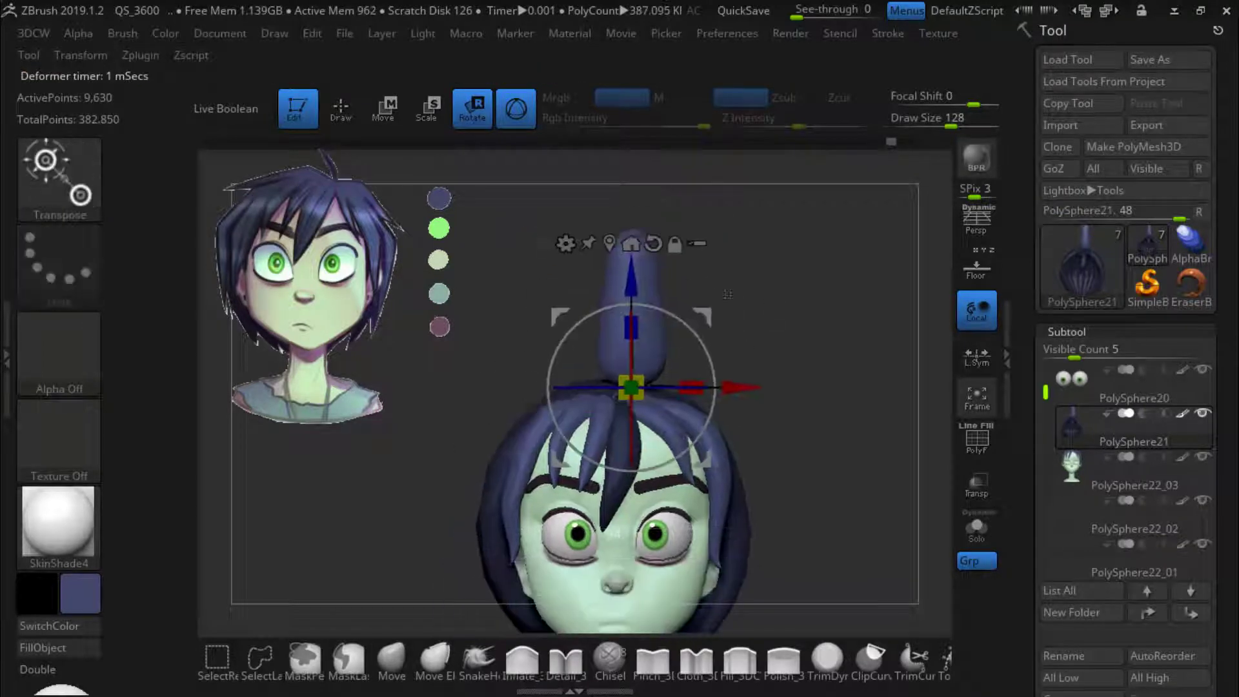
Bend the upright crown strand into a long tapered lock sweeping sideways over the head with the Move brush at draw size 212
key("q")
left_click_drag(950, 126, 966, 126)
mouse_move(703, 361)
left_mouse_down()
mouse_move(772, 415)
mouse_move(807, 413)
mouse_move(718, 367)
left_mouse_up()
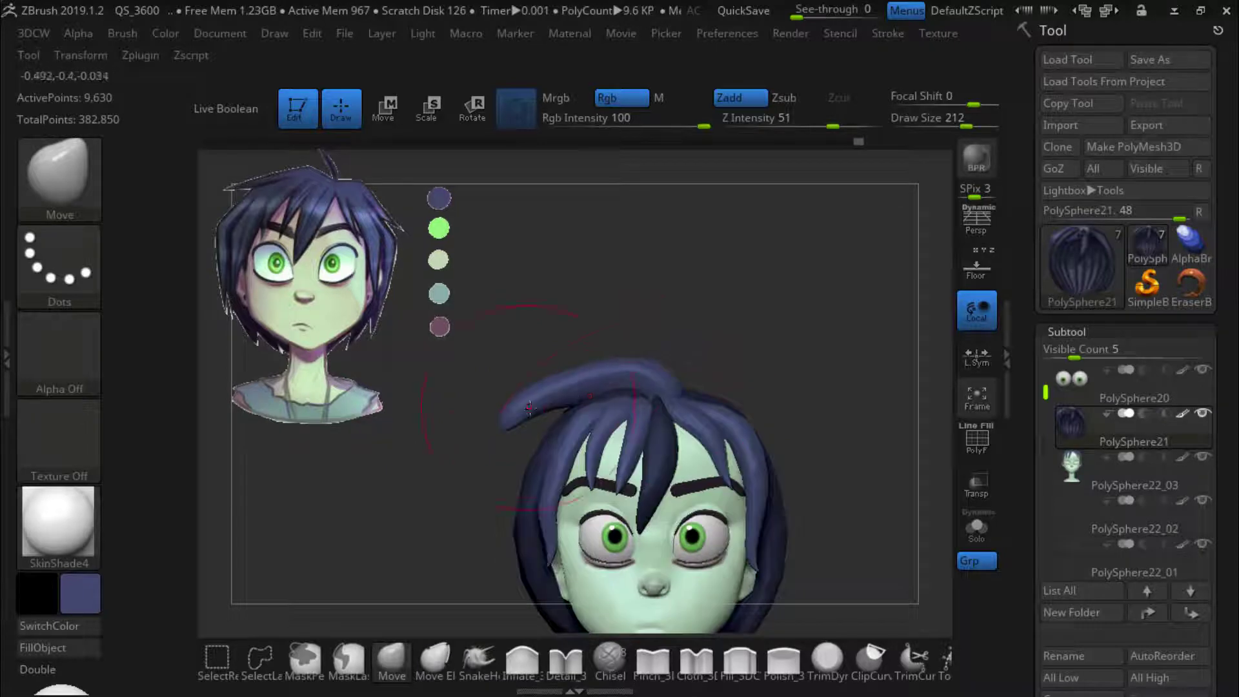
mouse_move(555, 387)
left_mouse_down("shift")
mouse_move(613, 384)
mouse_move(691, 420)
mouse_move(645, 371)
mouse_move(656, 354)
mouse_move(730, 407)
mouse_move(684, 367)
mouse_move(674, 400)
mouse_move(653, 290)
left_mouse_up("shift")
left_click(869, 660)
left_click(800, 664)
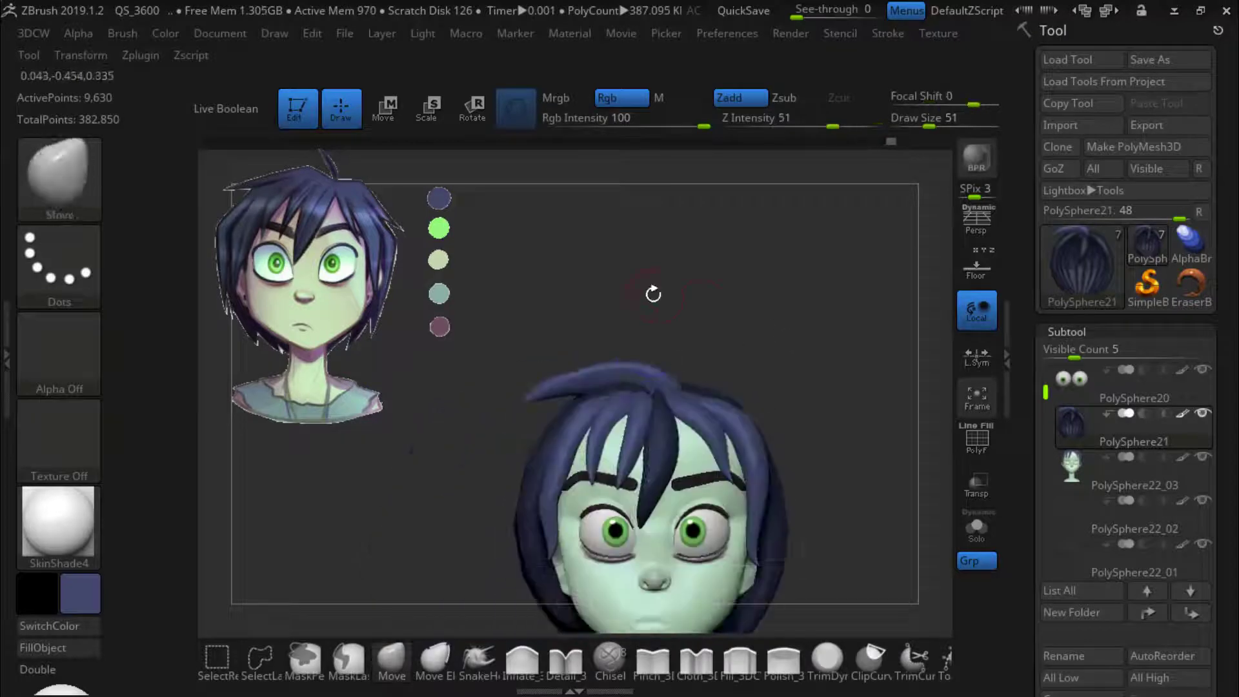
Settle the swept lock onto the crown and smooth its rear side at draw size 202
key("w")
left_click_drag(611, 404, 607, 419)
key("q")
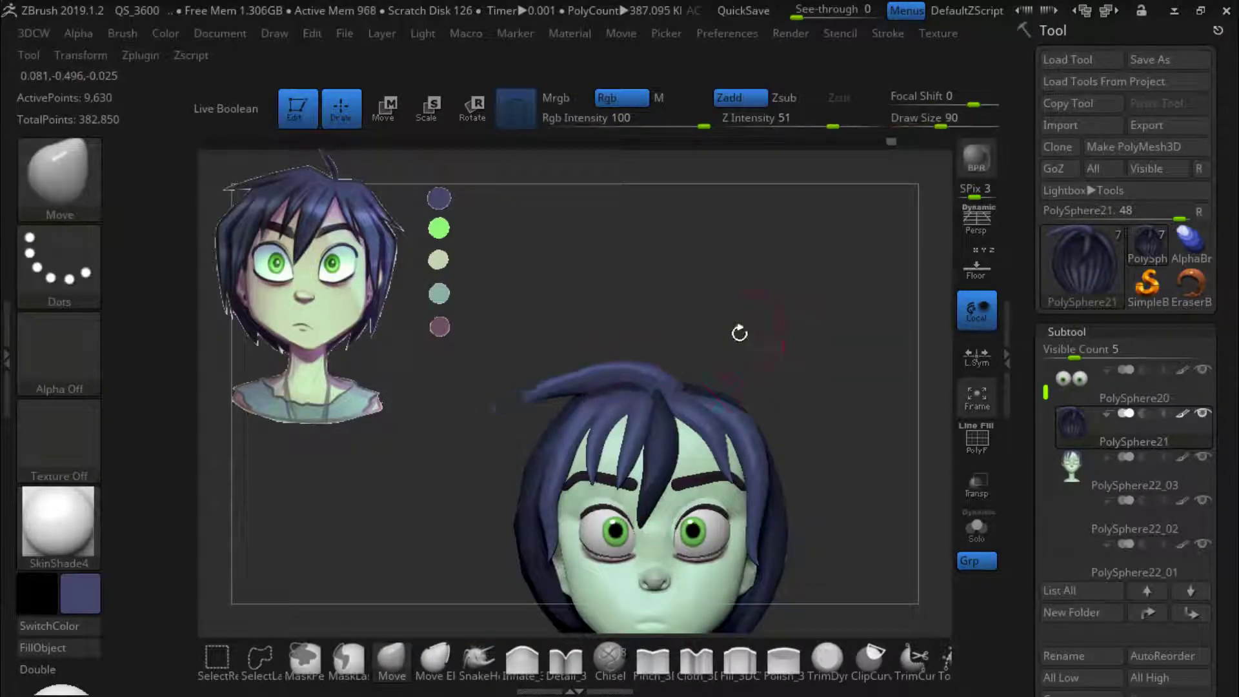
left_click_drag(742, 323, 877, 326)
left_click_drag(613, 389, 624, 392, "shift")
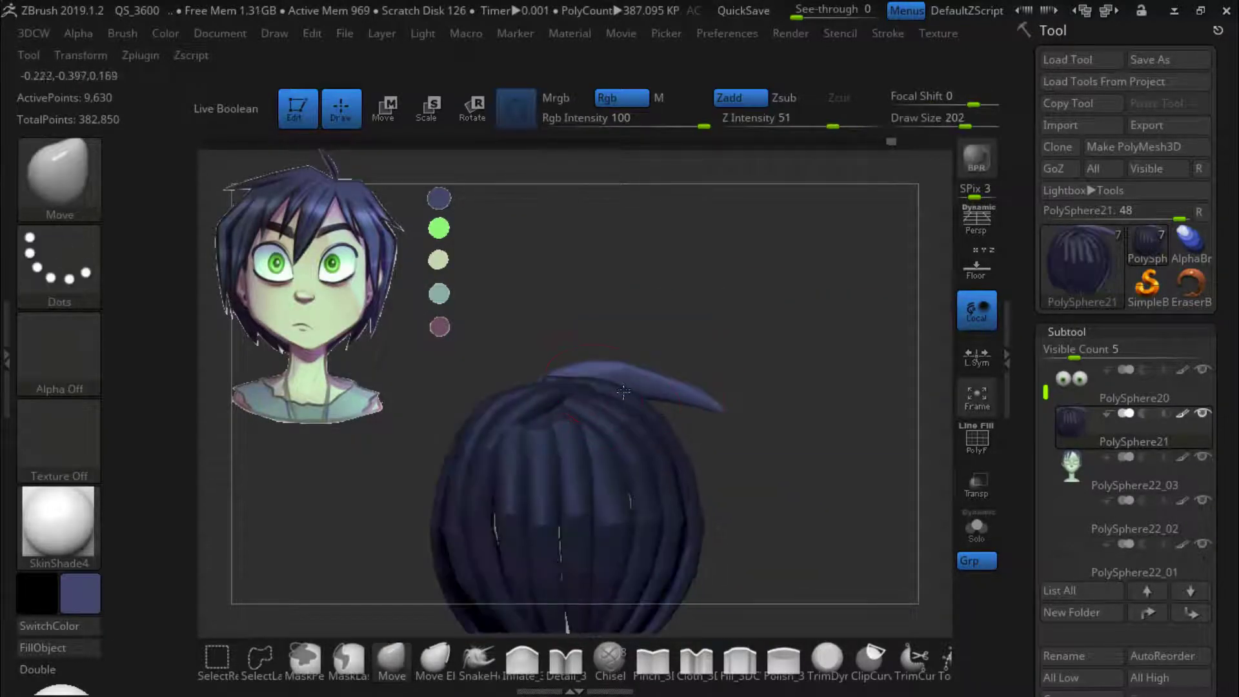
Insert a second Appendage mesh on the crown, then scale it and place it beside the swept lock's root
left_click_drag(820, 420, 703, 419)
left_click_drag(800, 322, 742, 400)
mouse_move(700, 362)
left_mouse_down("alt")
mouse_move(648, 364)
mouse_move(684, 369)
mouse_move(600, 392)
left_mouse_up("alt")
key("b")
left_click(518, 278)
key("w")
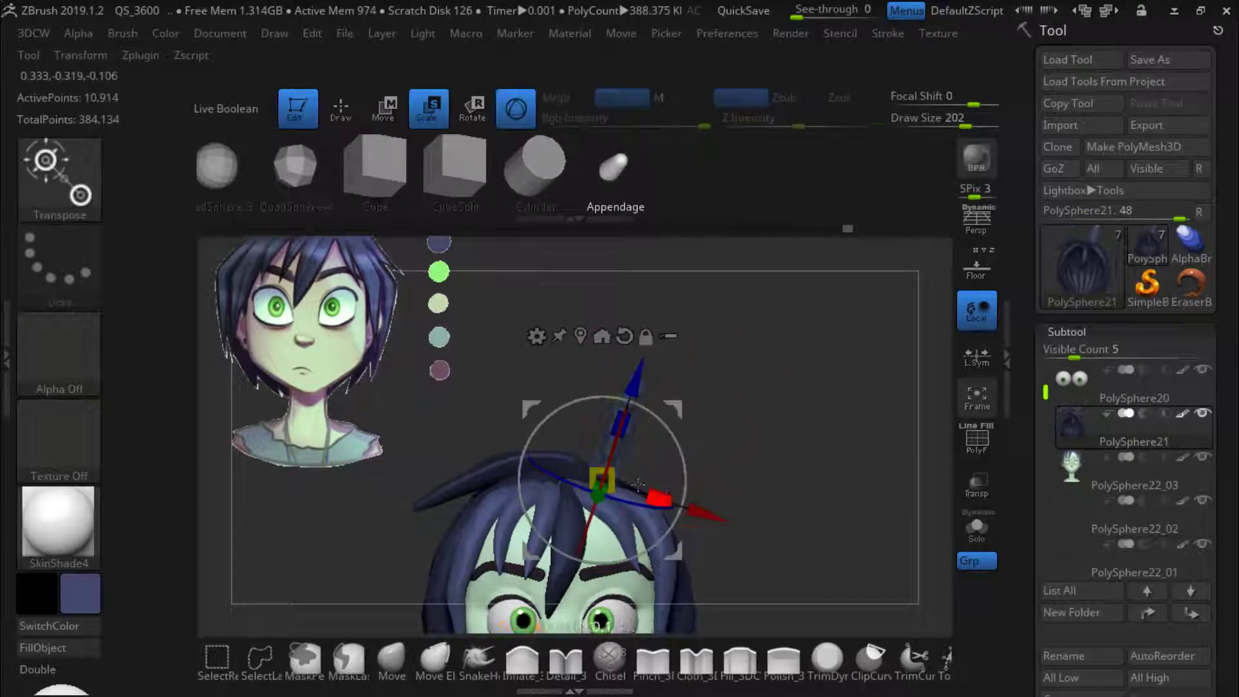
left_click_drag(800, 439, 704, 445)
left_click_drag(540, 492, 574, 488)
left_click_drag(703, 445, 793, 448)
Smooth the second crown strand and curve it into a thin upright cowlick with the Move brush at draw size 83
key("q")
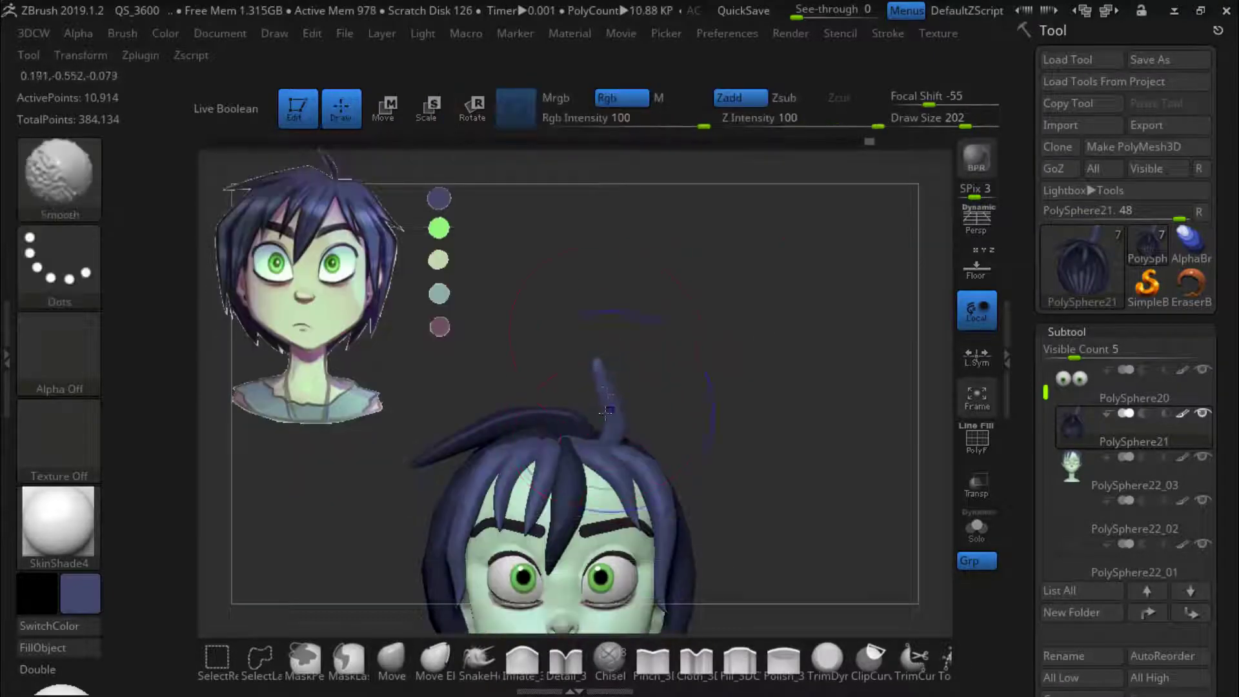
mouse_move(742, 387)
left_mouse_down()
mouse_move(688, 387)
mouse_move(729, 374)
left_mouse_up()
key("s")
left_click_drag(729, 374, 670, 373)
mouse_move(545, 403)
left_mouse_down()
mouse_move(540, 446)
mouse_move(560, 432)
left_mouse_up()
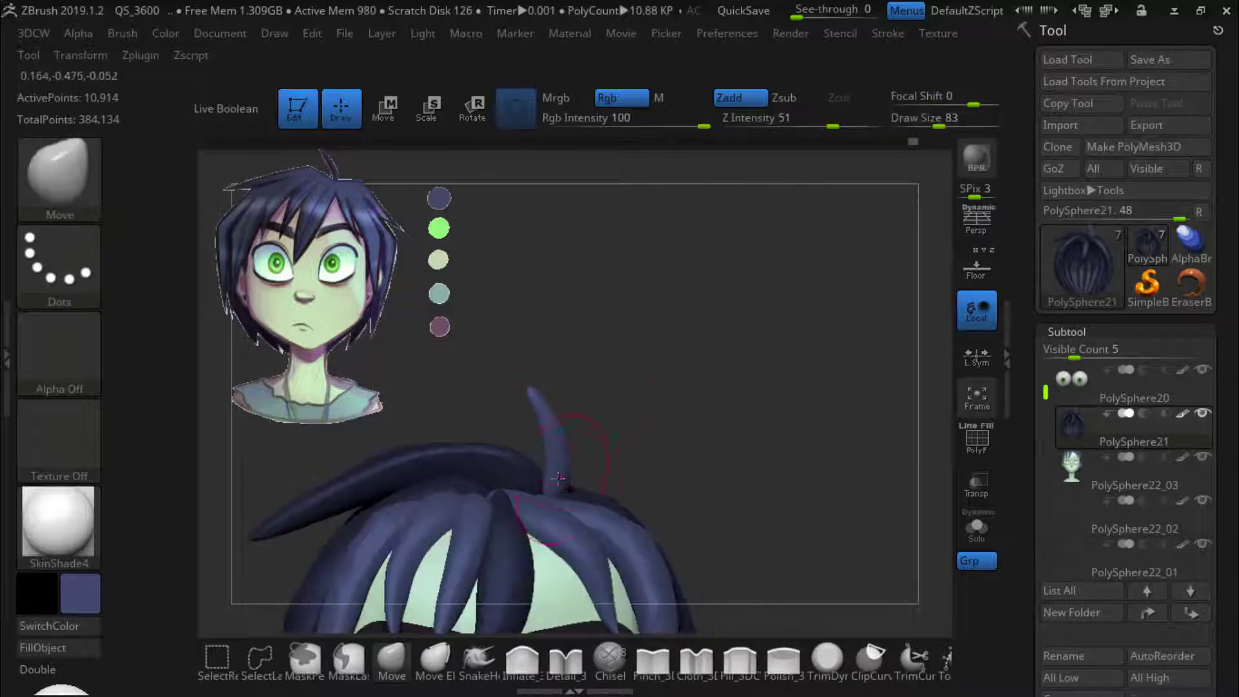
Make the head subtool PolySphere22_03 active and isolate the fringe strands contained in it
left_click_drag(806, 387, 867, 343)
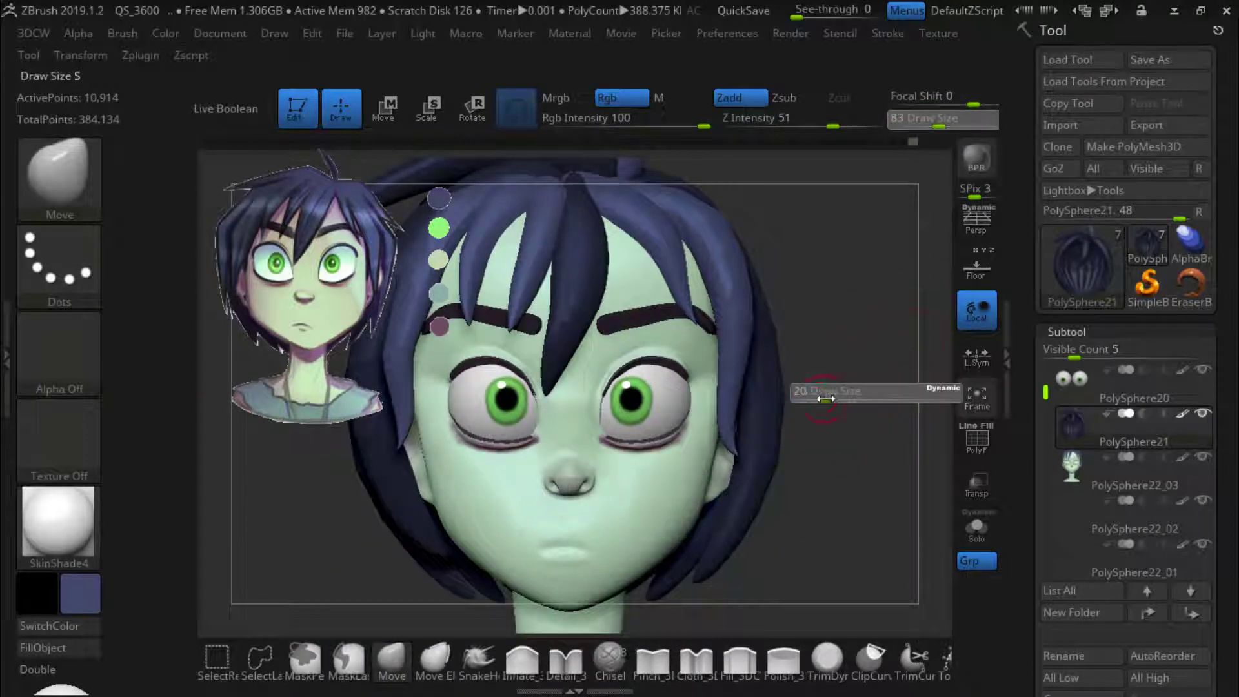
left_click_drag(826, 398, 852, 398)
key("z")
key("z")
left_click(625, 551, "alt")
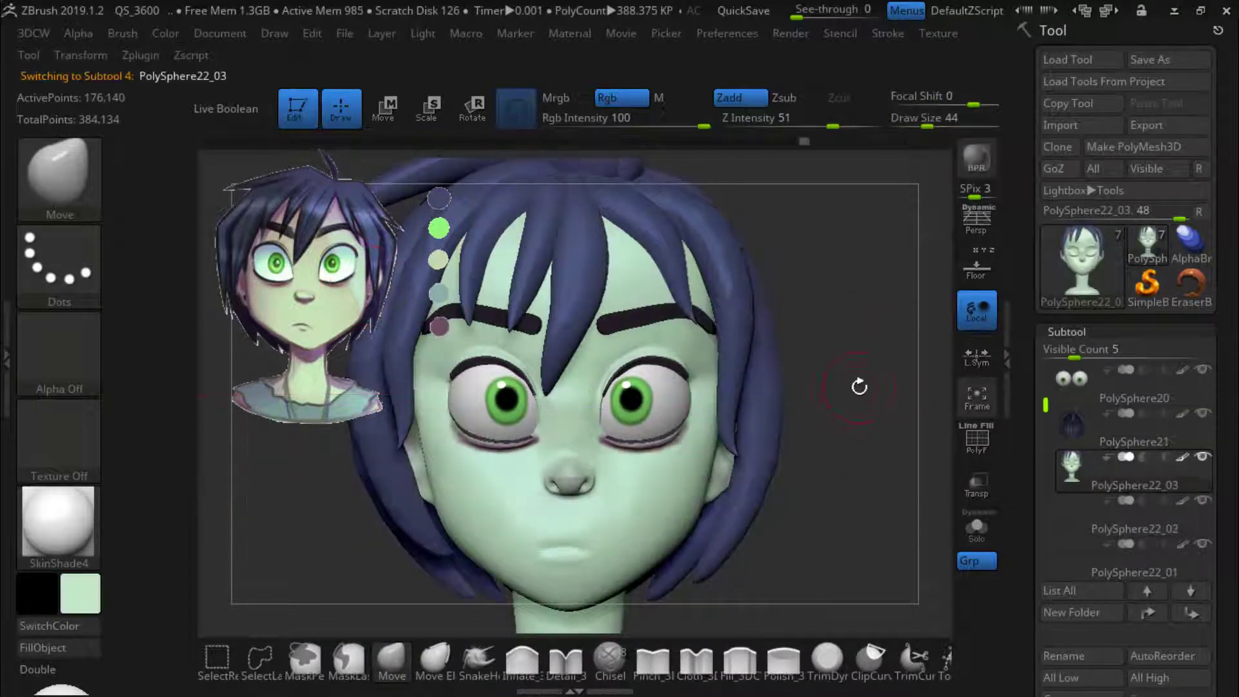
left_click_drag(760, 314, 866, 258)
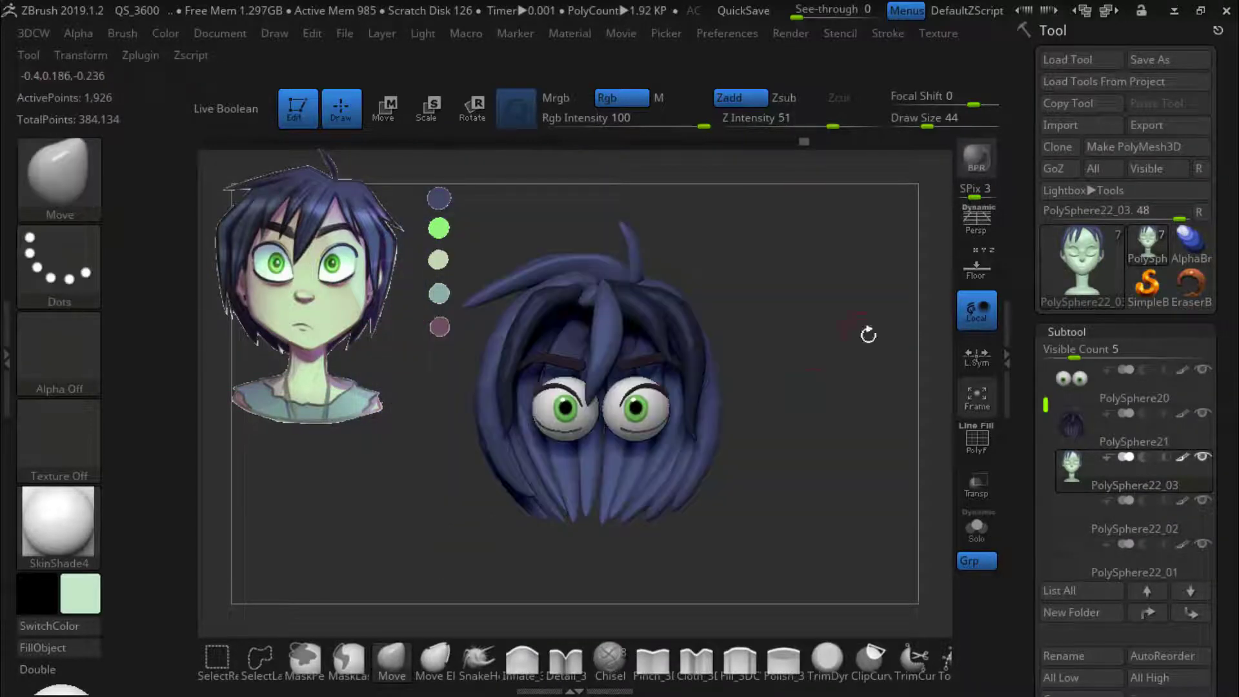
Split the fringe strands off the head subtool into the separate subtools PolySphere22_04 and PolySphere22_05
left_click(1064, 456)
left_click_drag(1050, 429, 1048, 337)
left_click(1127, 566)
left_click(606, 326, "ctrl+shift")
left_click(832, 361, "ctrl")
left_click(832, 362, "ctrl")
left_click(1119, 620)
left_click(1070, 327)
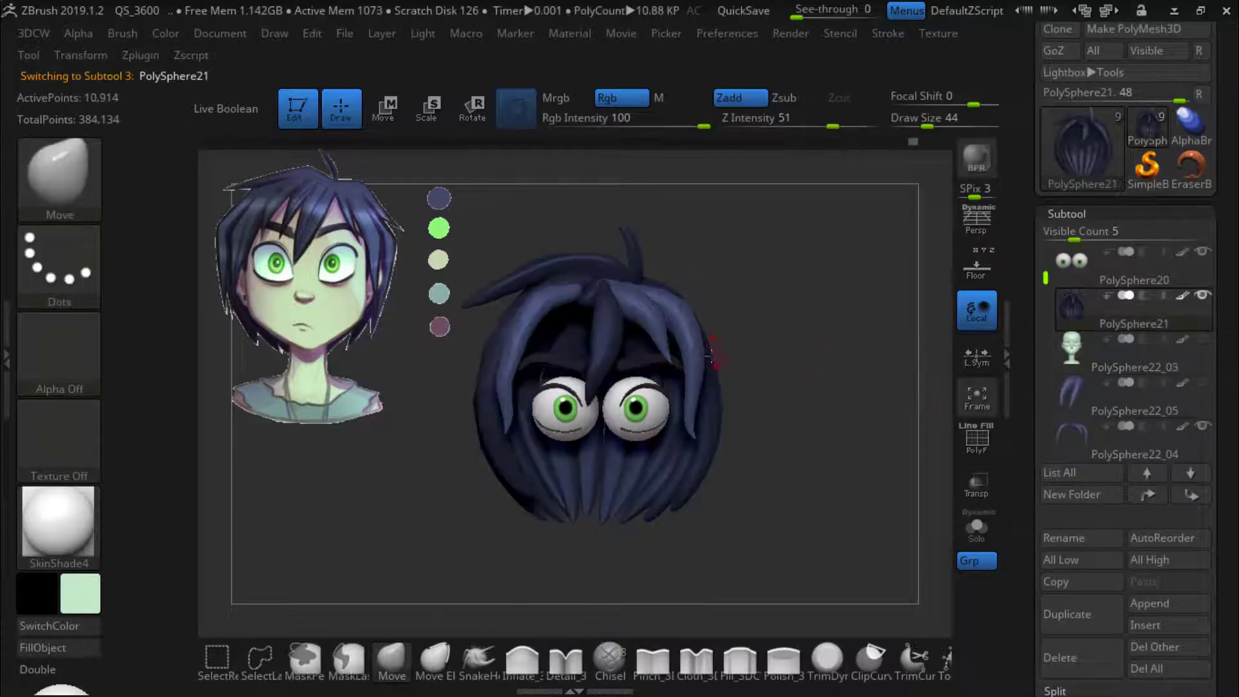
Restore the visibility of the split-off fringe subtool PolySphere22_05 and make the head subtool PolySphere22_03 active
left_click(1072, 436)
left_click(1201, 382)
left_click(1096, 310)
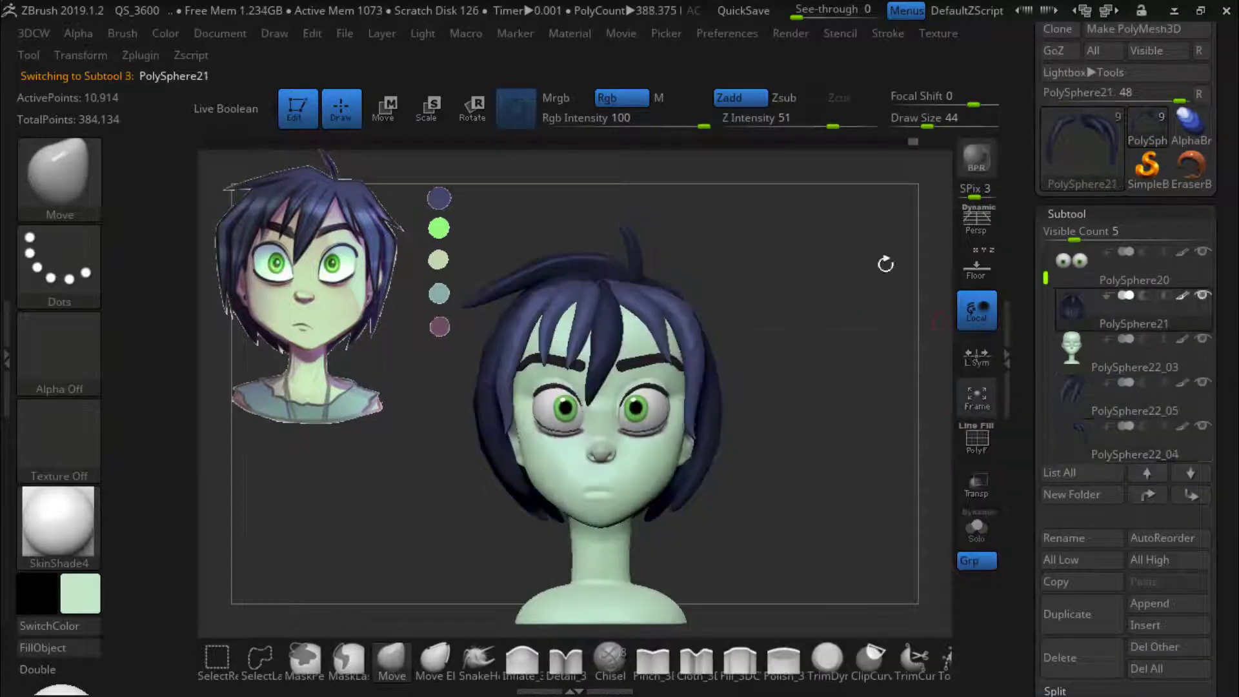
left_click(1099, 366)
Touch up the area below the eyes, switching to the soft paint brush SoftP_3DCW4R8 at RGB intensity 2
left_click_drag(788, 437, 858, 407, "alt")
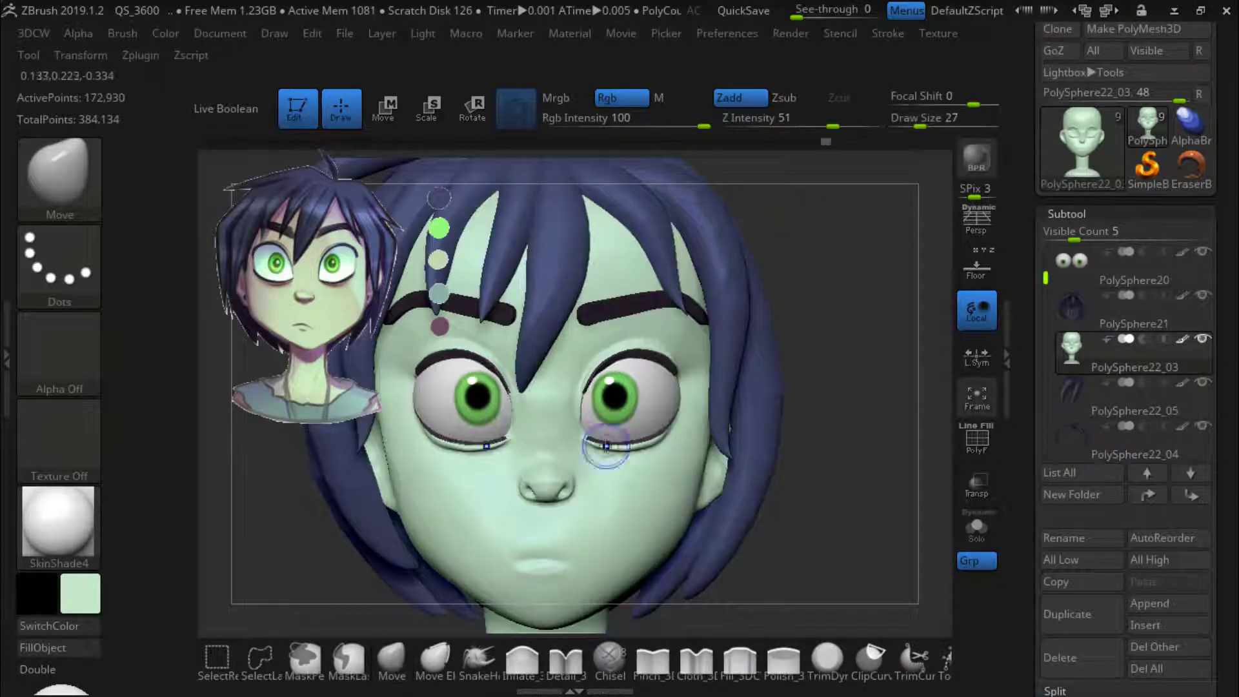
left_click(824, 471, "ctrl")
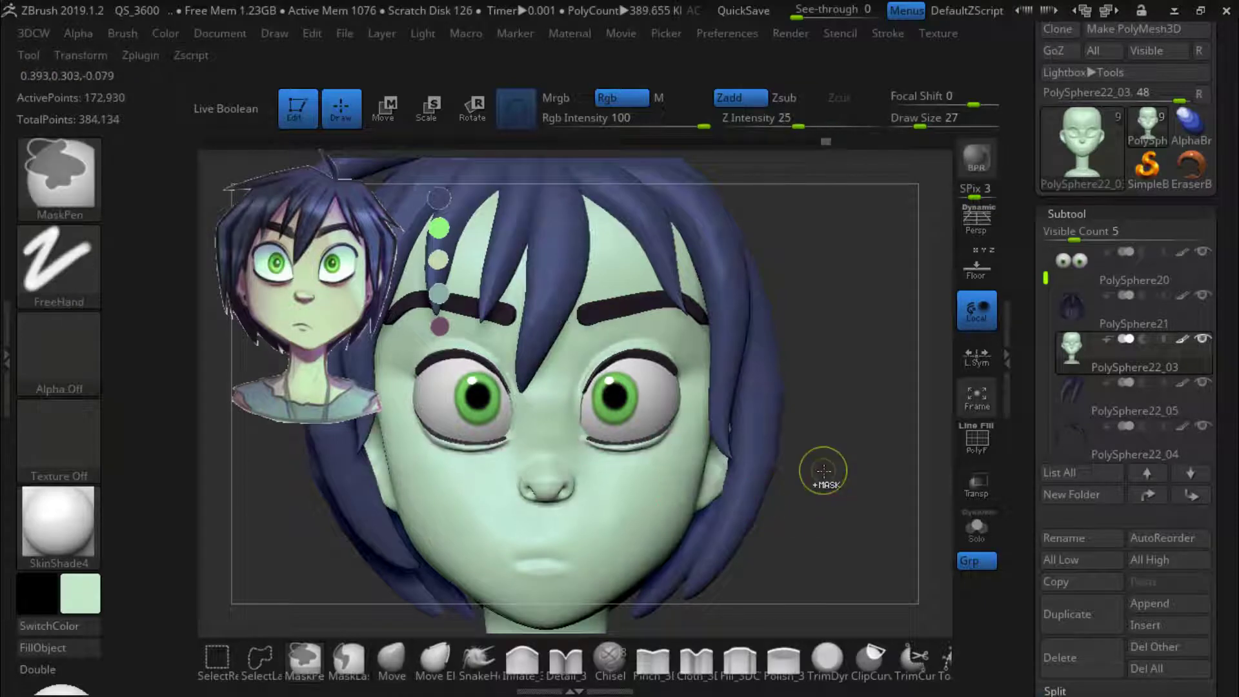
left_click_drag(824, 469, 630, 562, "alt")
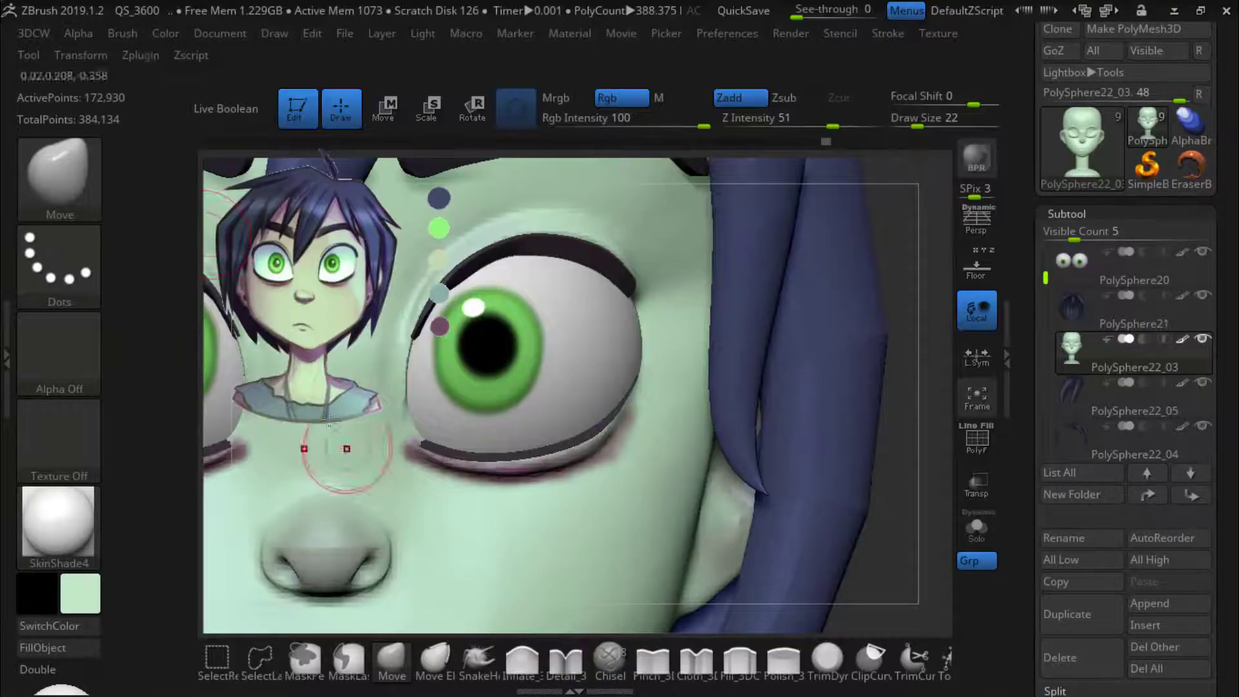
key("b")
left_click(490, 276)
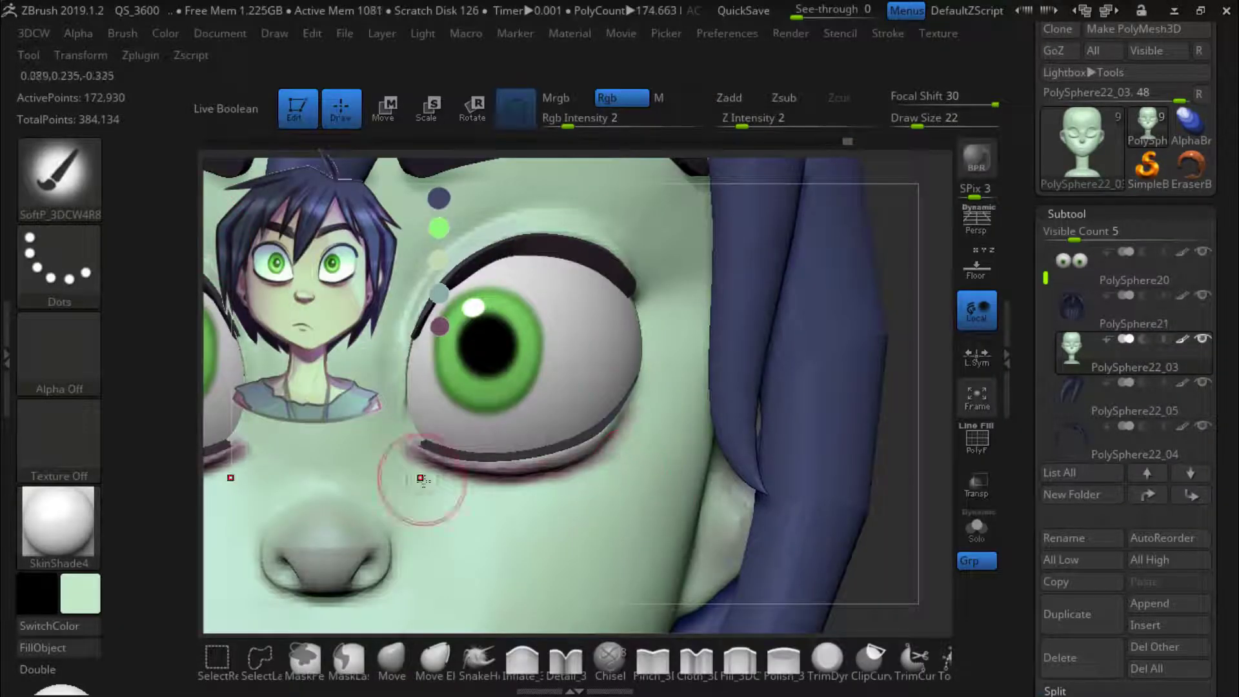
key("f")
Close the gap between the middle rear locks of PolySphere21 with the Move brush at draw sizes 124 and 108
left_click_drag(726, 406, 1079, 409)
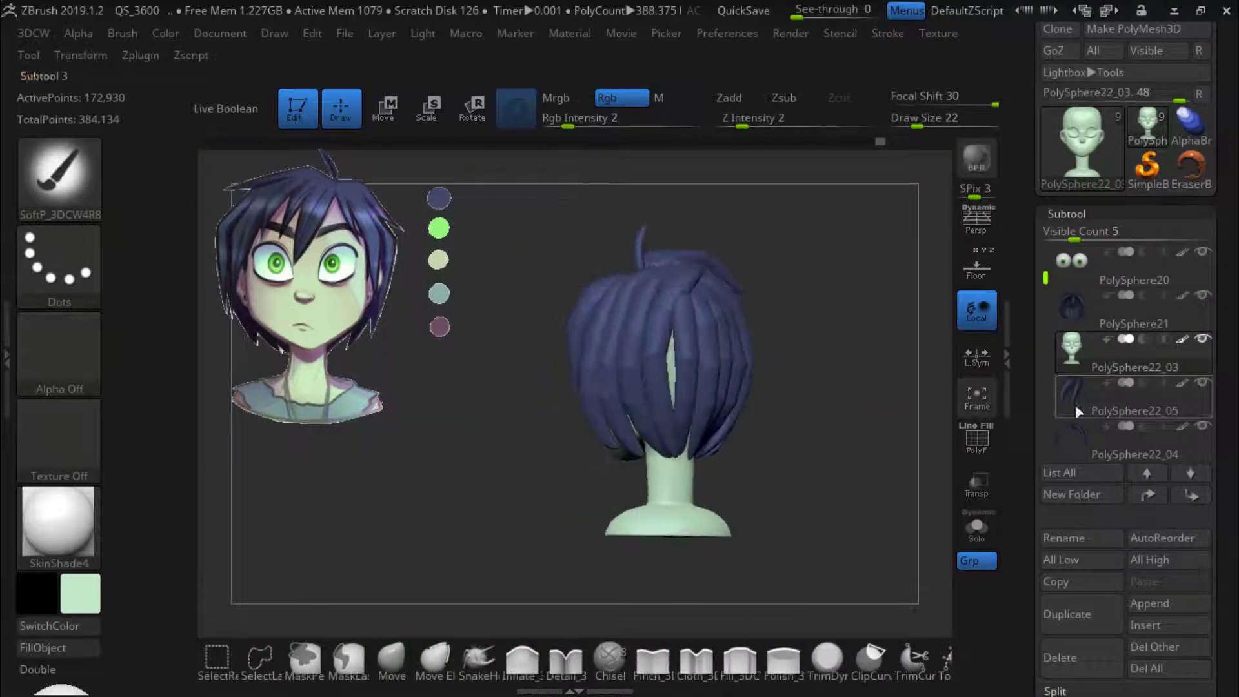
left_click(671, 362, "alt")
mouse_move(800, 393)
left_mouse_down()
mouse_move(760, 426)
mouse_move(838, 517)
left_mouse_up()
key("s")
left_click(910, 434)
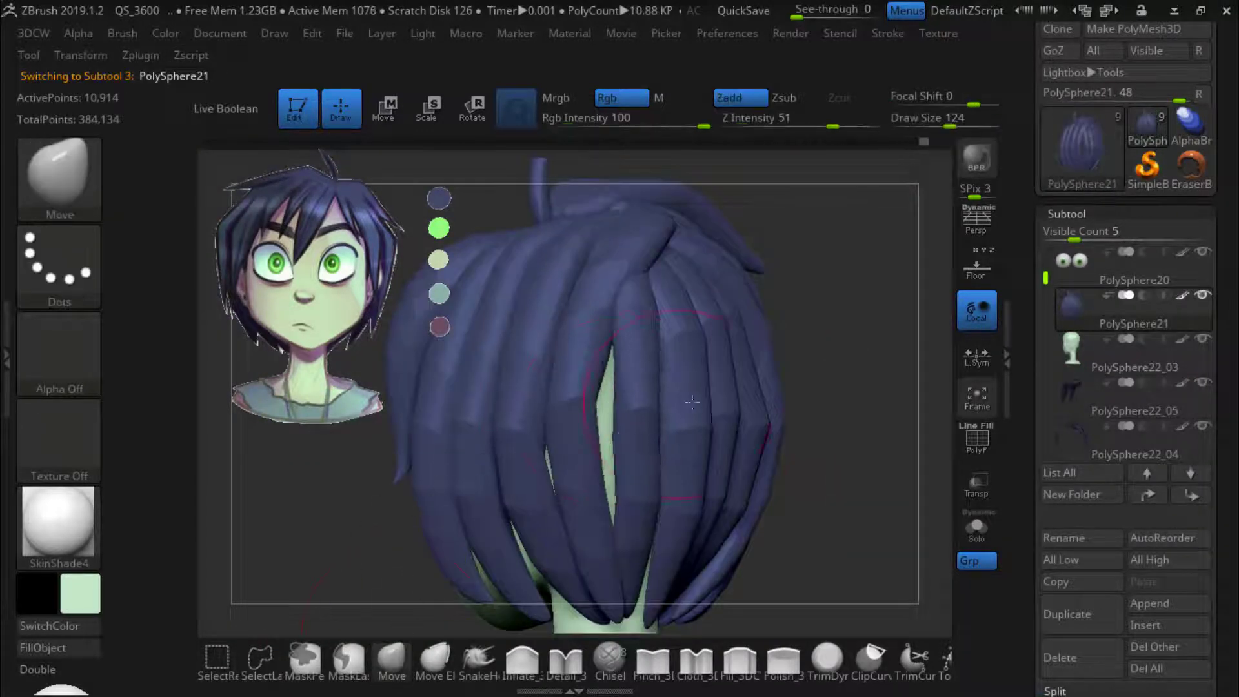
left_click_drag(674, 387, 661, 389)
left_click_drag(674, 445, 645, 418, "ctrl")
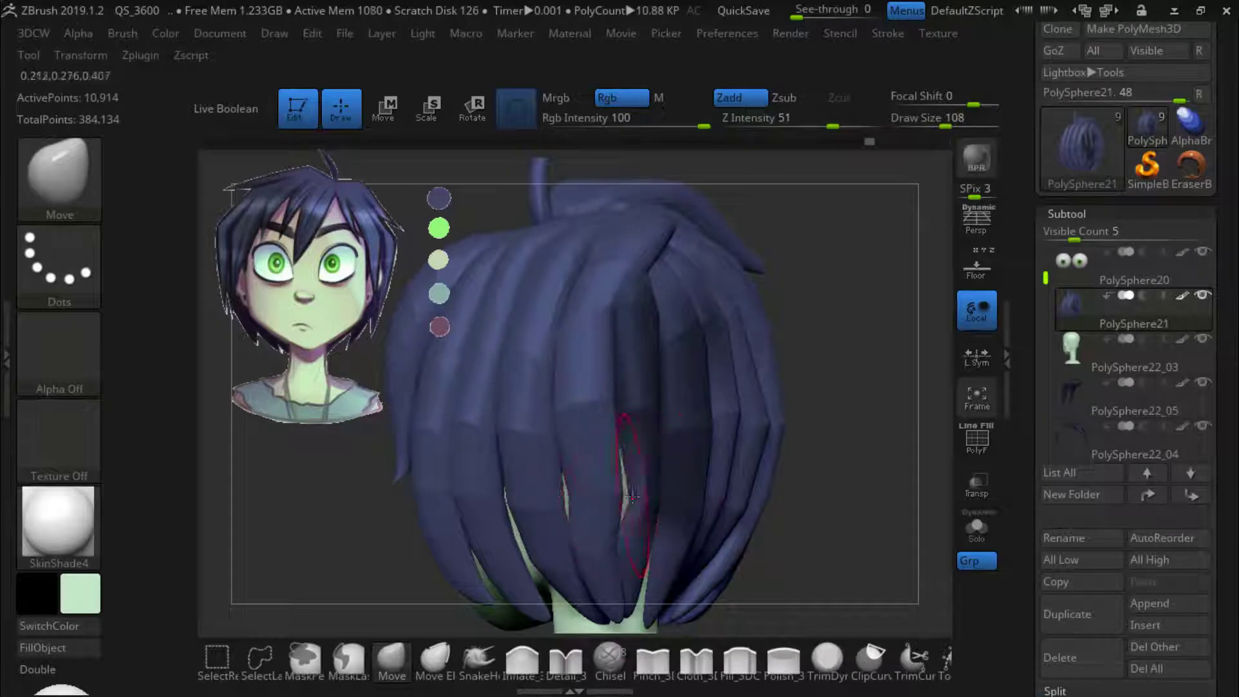
right_click_drag(633, 497, 858, 458)
Reorder the hair subtool PolySphere21 below the head and merge it down with the split-off fringe subtools
left_click(1148, 394)
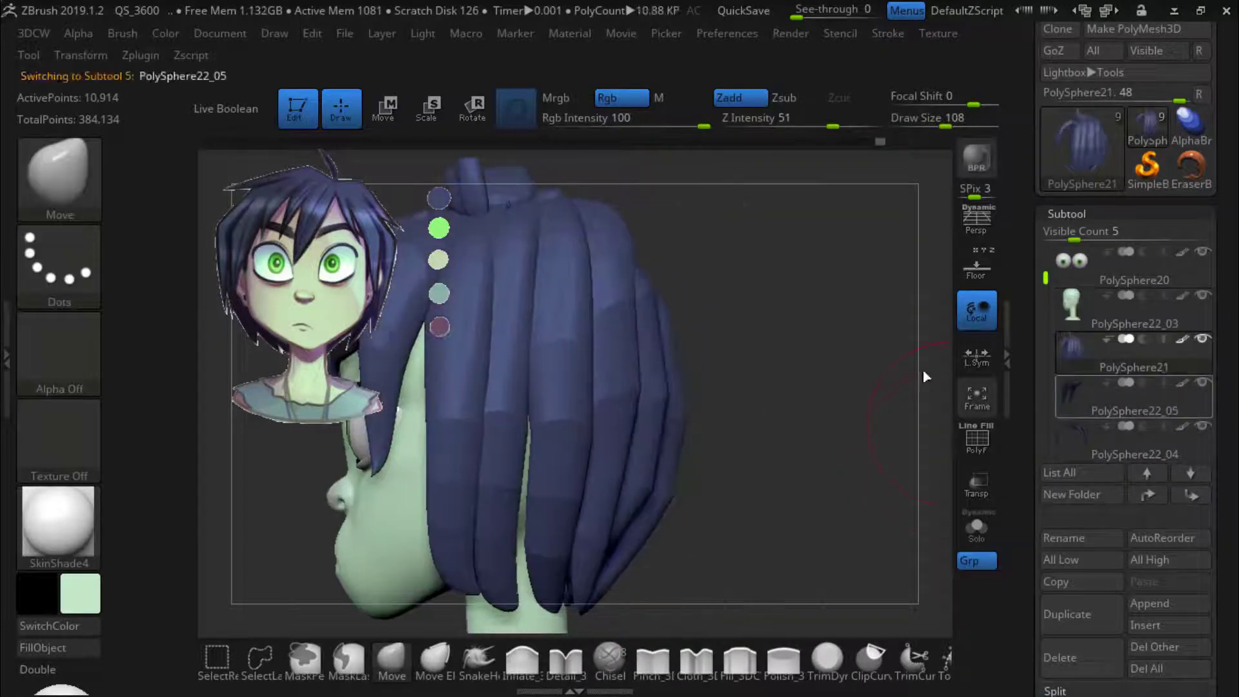
left_click(1071, 365)
scroll(1181, 592, "down", 4)
left_click(1075, 476)
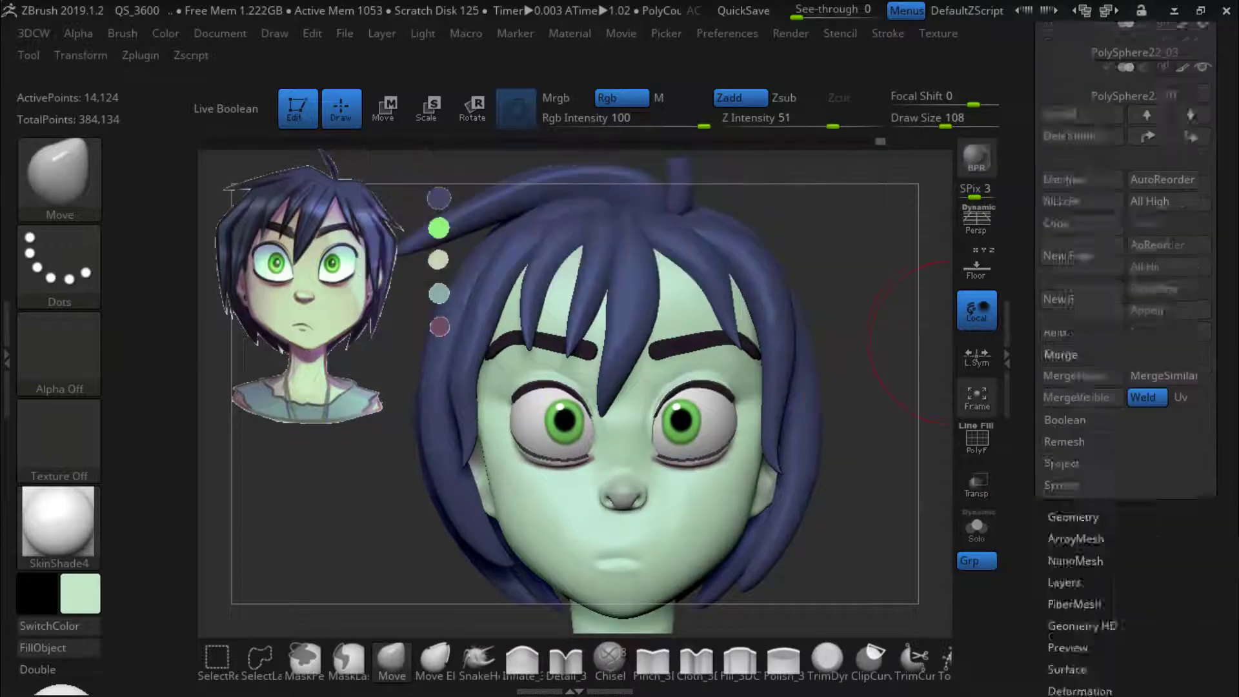
ZRemesh the merged hair subtool PolySphere21 and inspect its new topology in wireframe
left_click(1072, 517)
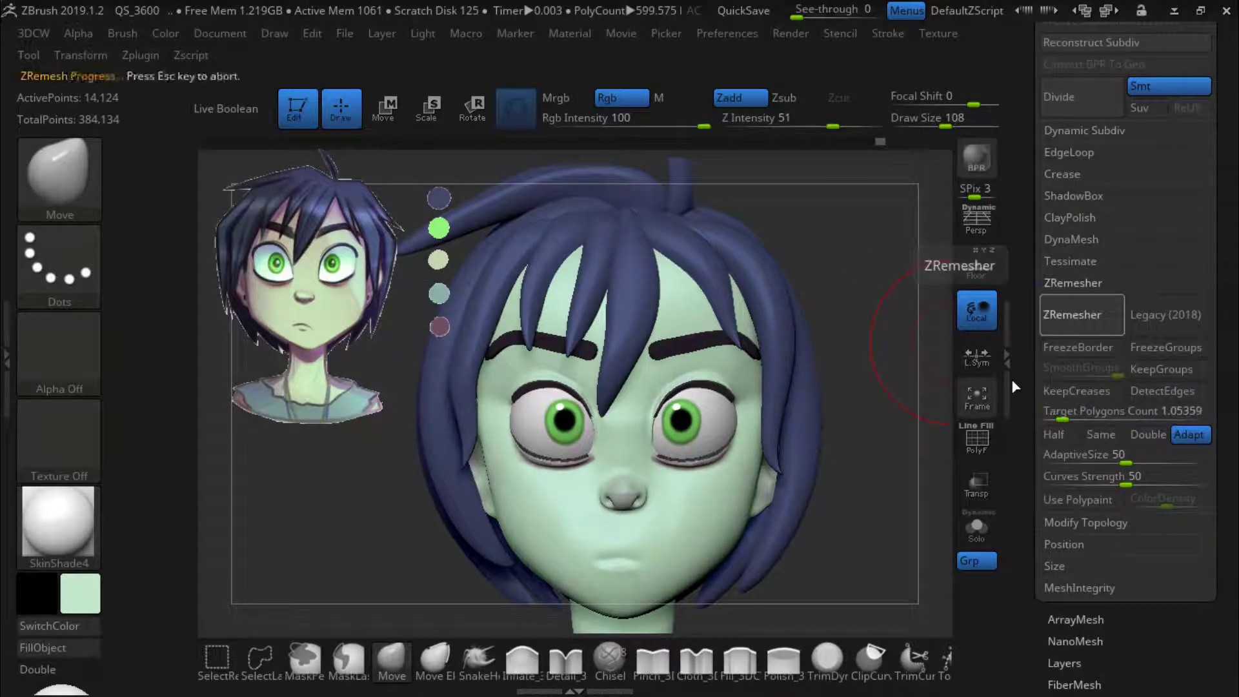
left_click(972, 432)
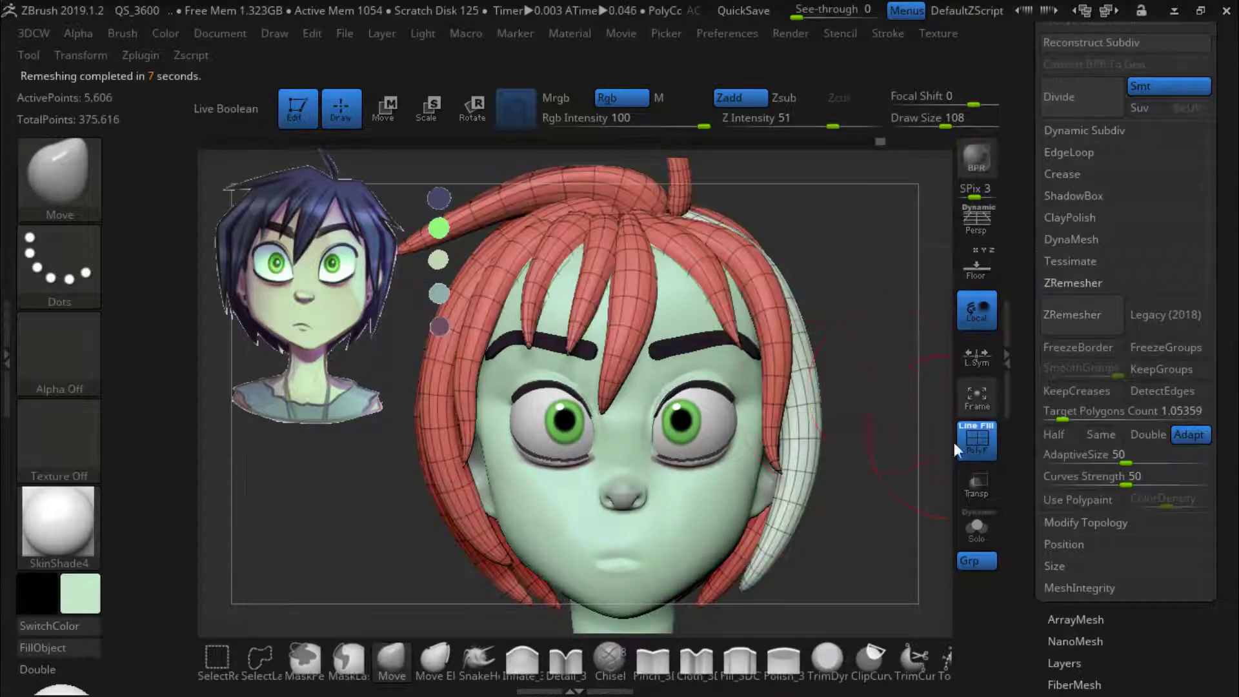
left_click(961, 442)
Subdivide the remeshed hair to level 3 and check its rear locks and front silhouette
left_click_drag(926, 413, 927, 375)
left_click_drag(1188, 238, 1188, 343)
left_click_drag(890, 387, 377, 374)
key("c")
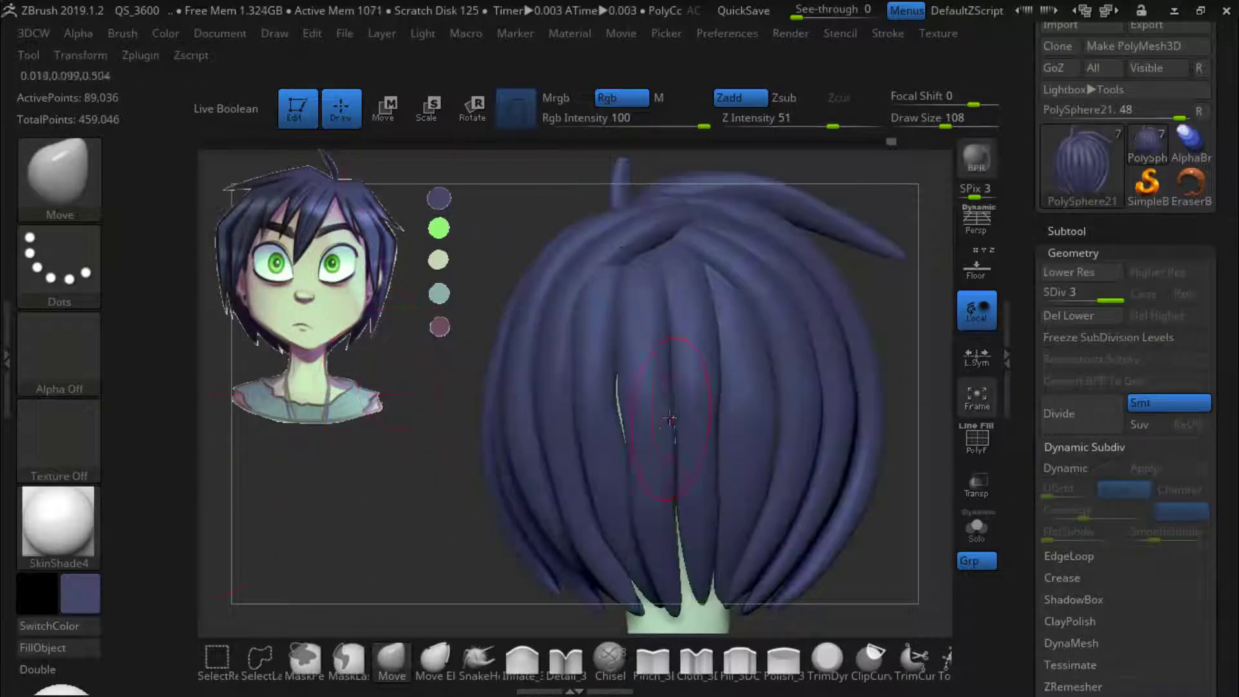
left_click_drag(400, 452, 833, 439)
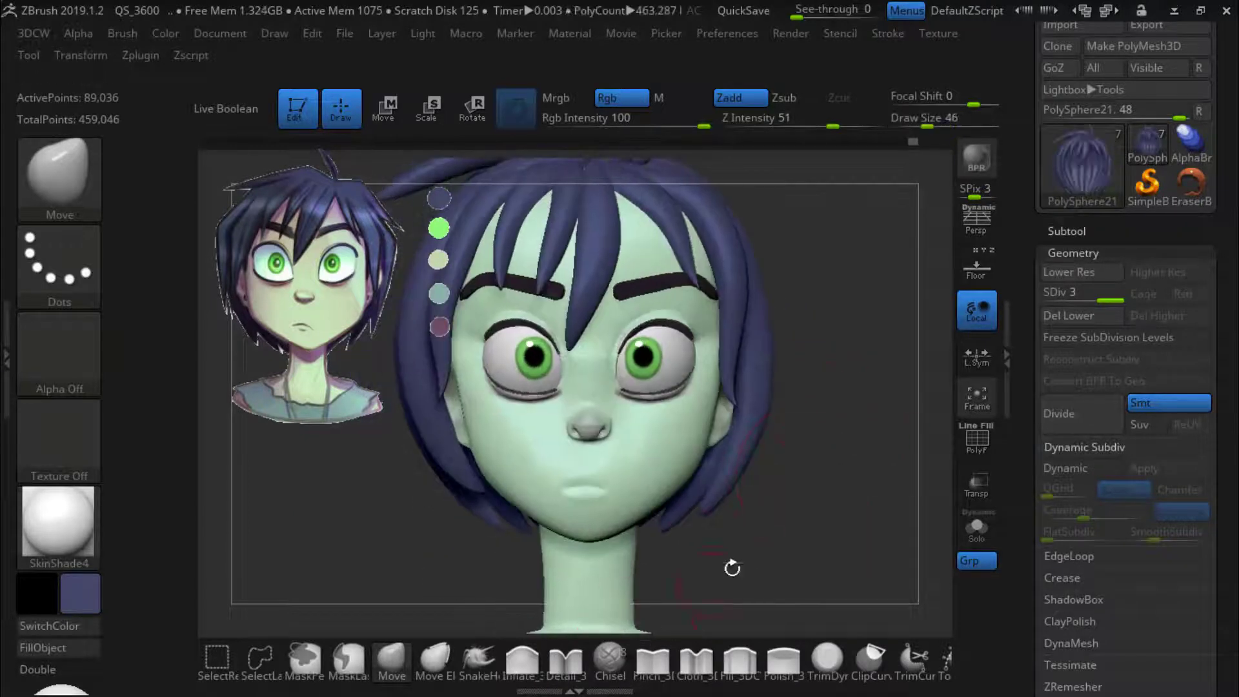
Fuse the hair locks into one continuous mesh with DynaMesh at resolution 360 and pick the Pinch_3DCW4R8 brush
left_click(653, 660)
left_click_drag(702, 552, 668, 632, "alt")
left_click_drag(1113, 648, 1107, 439)
left_click(1105, 438)
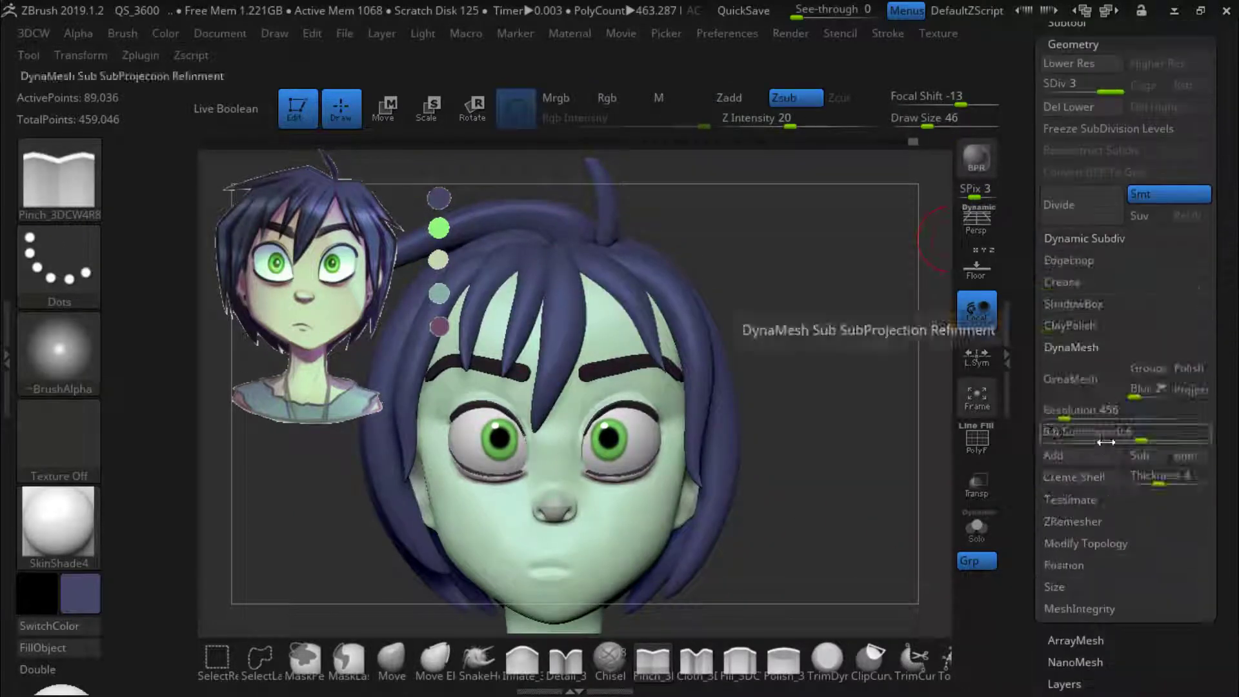
left_click(1085, 347)
left_click(1086, 349)
left_click(1083, 378)
left_click(905, 415)
Smooth the joins between the fused locks along the fringe roots, crown and side of the head
left_click_drag(782, 268, 801, 365, "alt")
left_click_drag(575, 337, 571, 366, "shift")
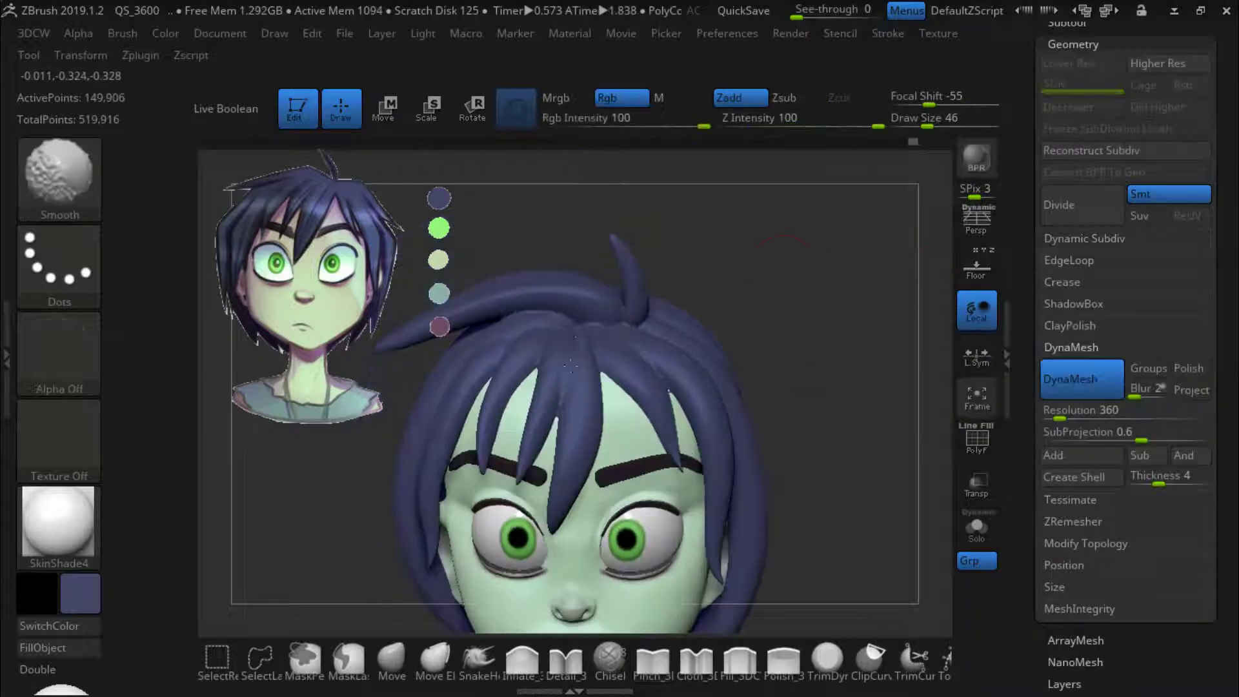
left_click_drag(833, 323, 742, 361)
left_click_drag(614, 325, 631, 345, "shift")
mouse_move(858, 412)
left_mouse_down()
mouse_move(854, 353)
mouse_move(845, 374)
left_mouse_up()
left_click_drag(607, 335, 603, 406, "shift")
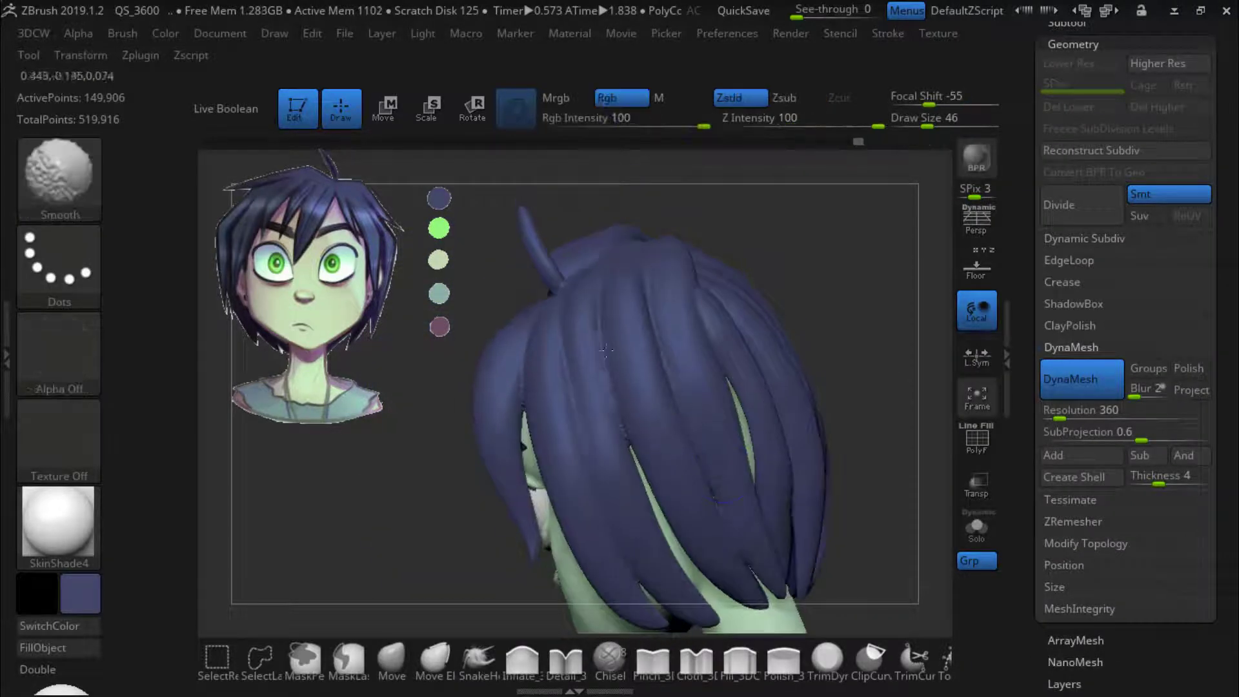
Quick-save the project and smooth the lock joins around the rear crown
key("9")
left_click_drag(893, 393, 822, 377)
left_click_drag(916, 387, 858, 380)
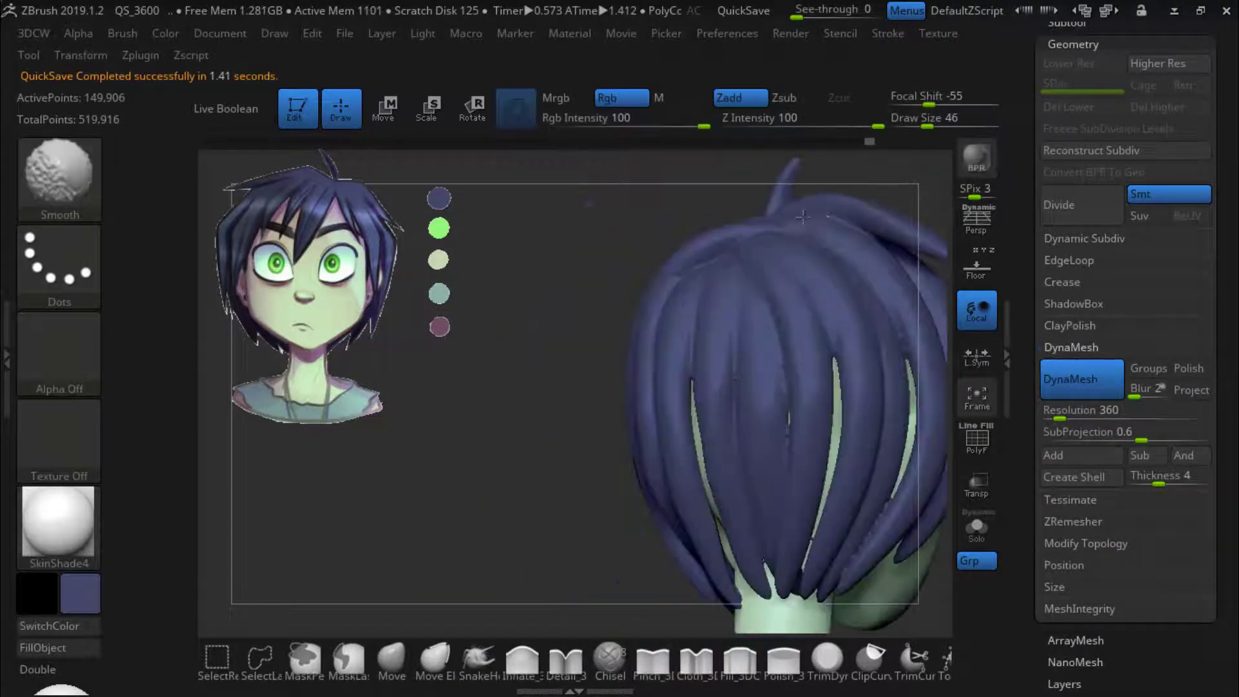
left_click_drag(555, 413, 800, 413)
mouse_move(865, 439)
left_mouse_down("alt")
mouse_move(748, 542)
mouse_move(742, 580)
left_mouse_up("alt")
Set the Pinch brush to Zadd at draw size 20 with a darker blue, testing a coloured stroke on the central fringe lock and undoing it
key("s")
left_click_drag(671, 377, 636, 378)
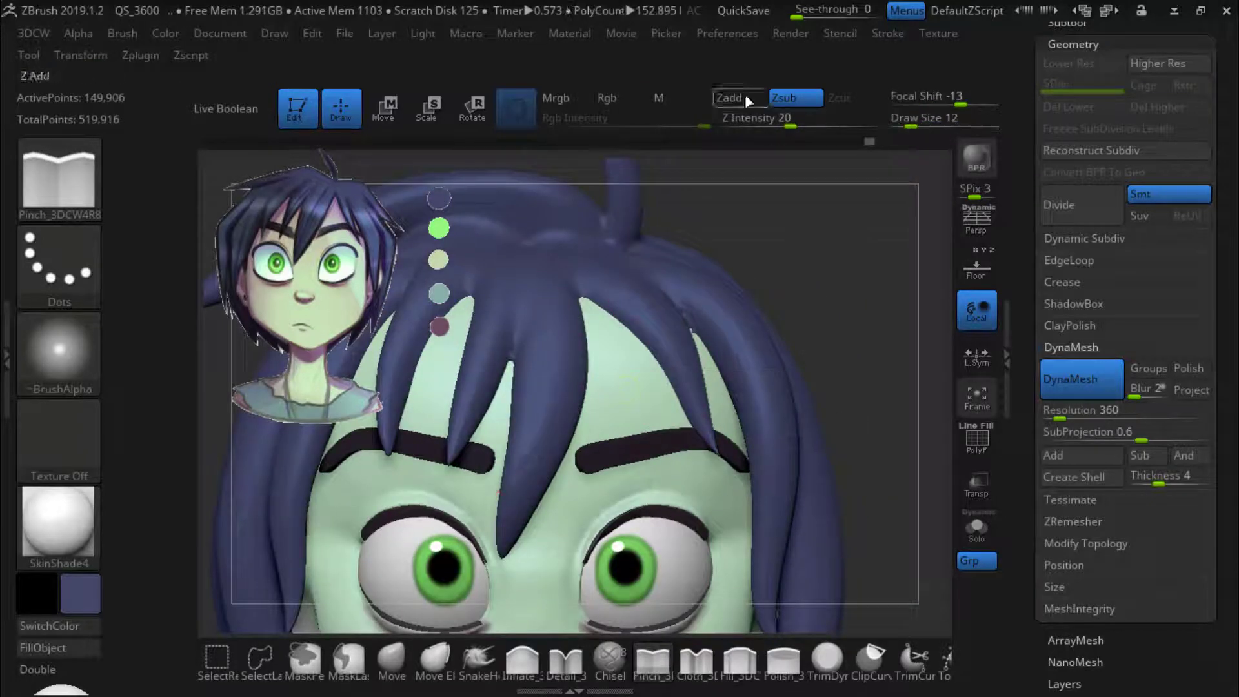
left_click(80, 594)
left_click(116, 574)
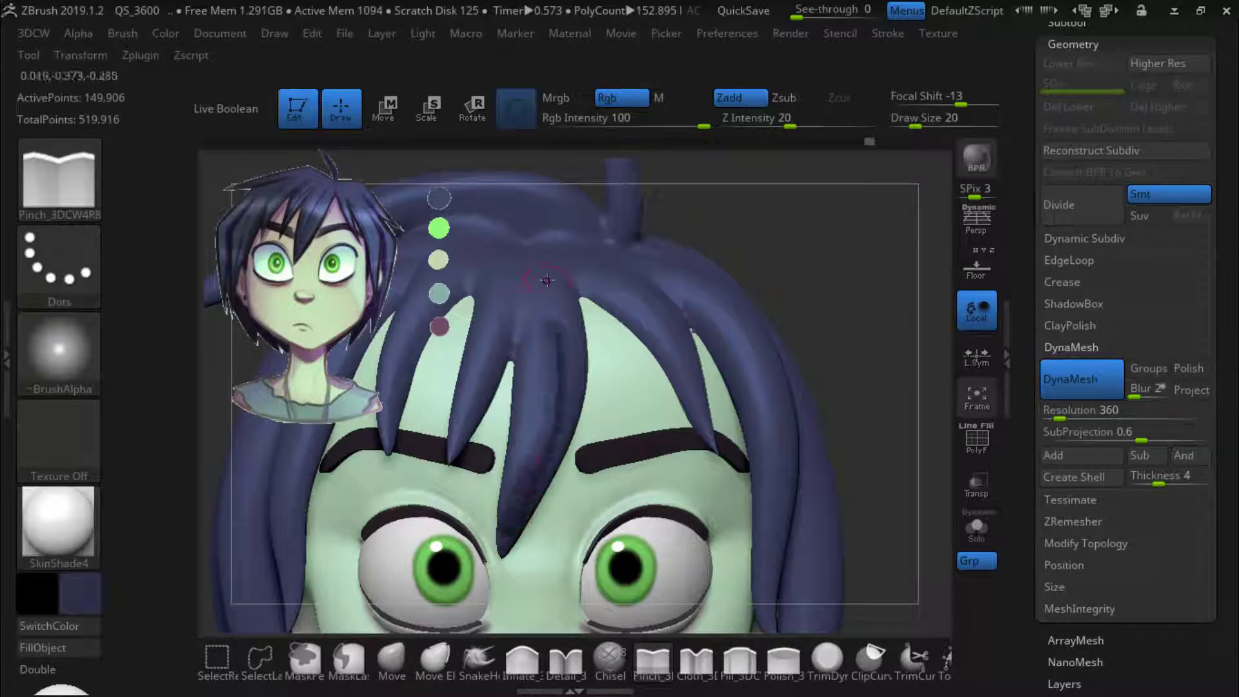
key("ctrl+z")
key("z")
key("z")
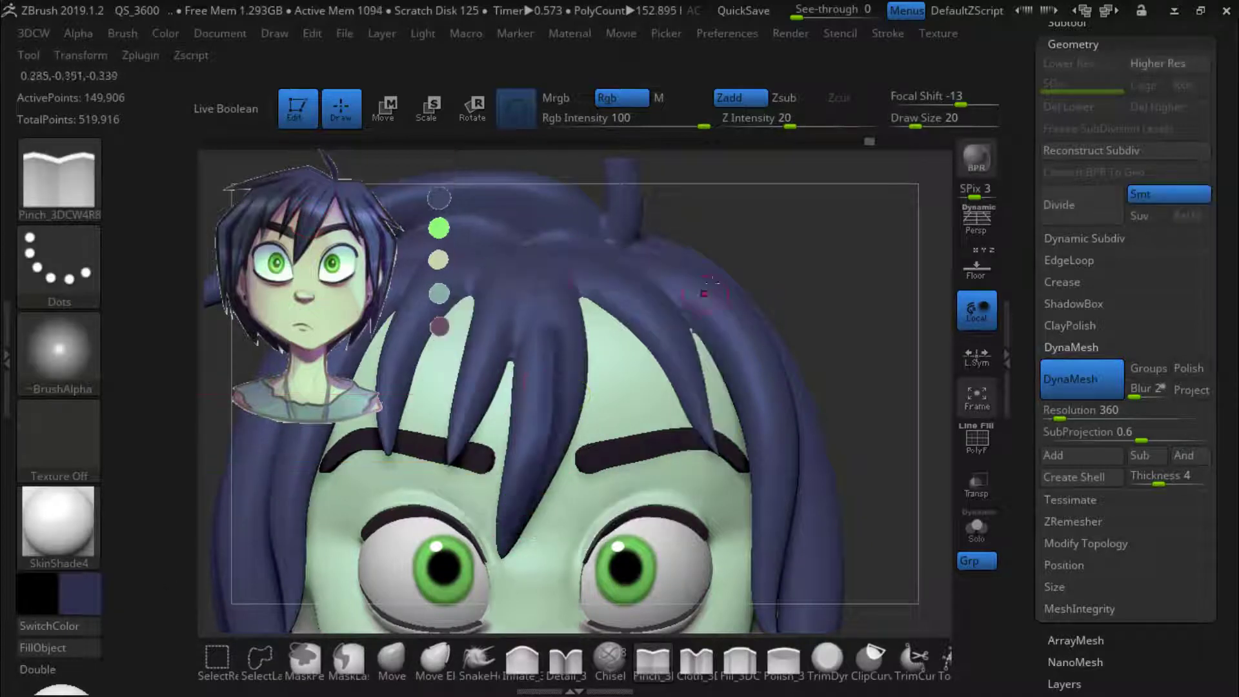
Sharpen ridges along the fringe and front side locks with the Pinch brush, with RGB painting off
left_click_drag(761, 277, 834, 317, "alt")
left_click_drag(623, 387, 600, 548, "shift")
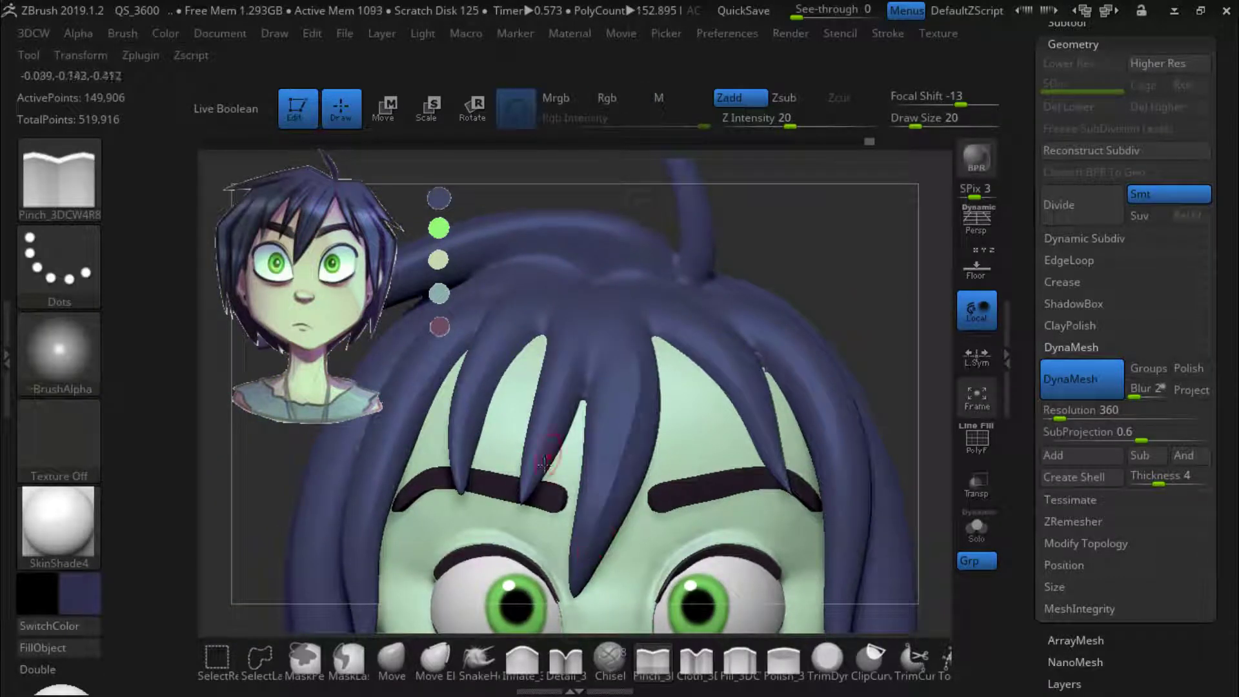
left_click_drag(862, 308, 686, 211, "alt")
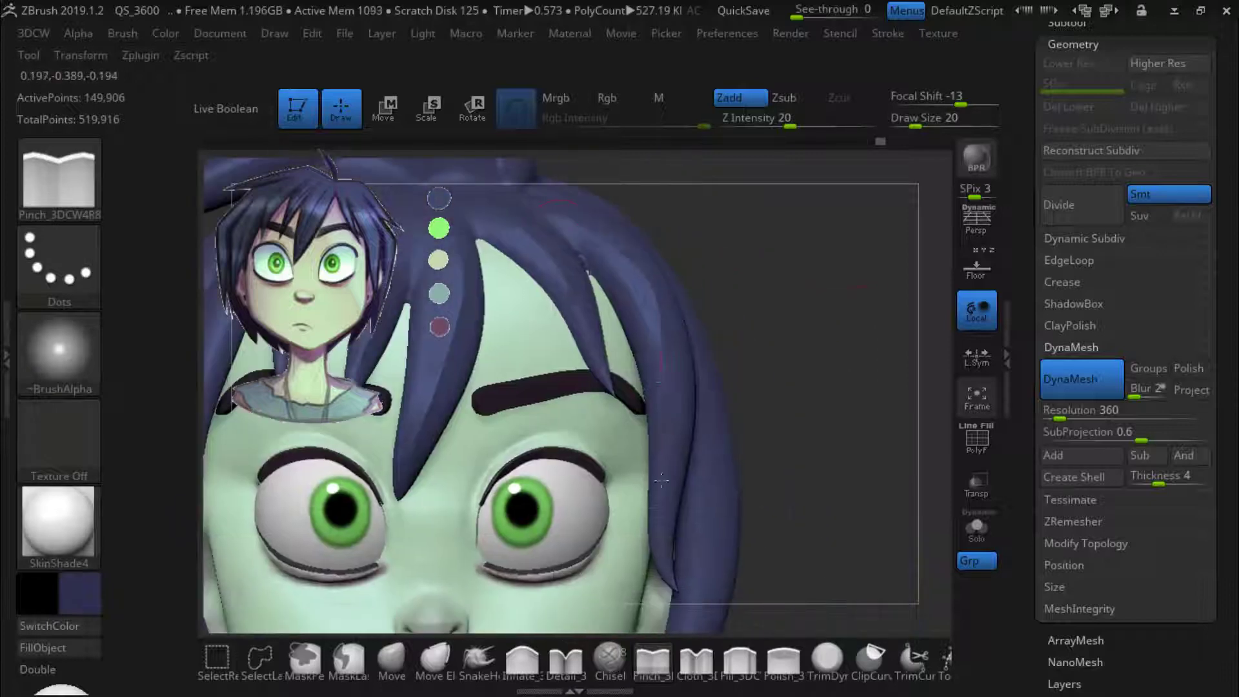
mouse_move(806, 411)
left_mouse_down("alt")
mouse_move(680, 442)
mouse_move(632, 439)
left_mouse_up("alt")
mouse_move(632, 439)
left_mouse_down("alt")
mouse_move(781, 429)
mouse_move(616, 442)
left_mouse_up("alt")
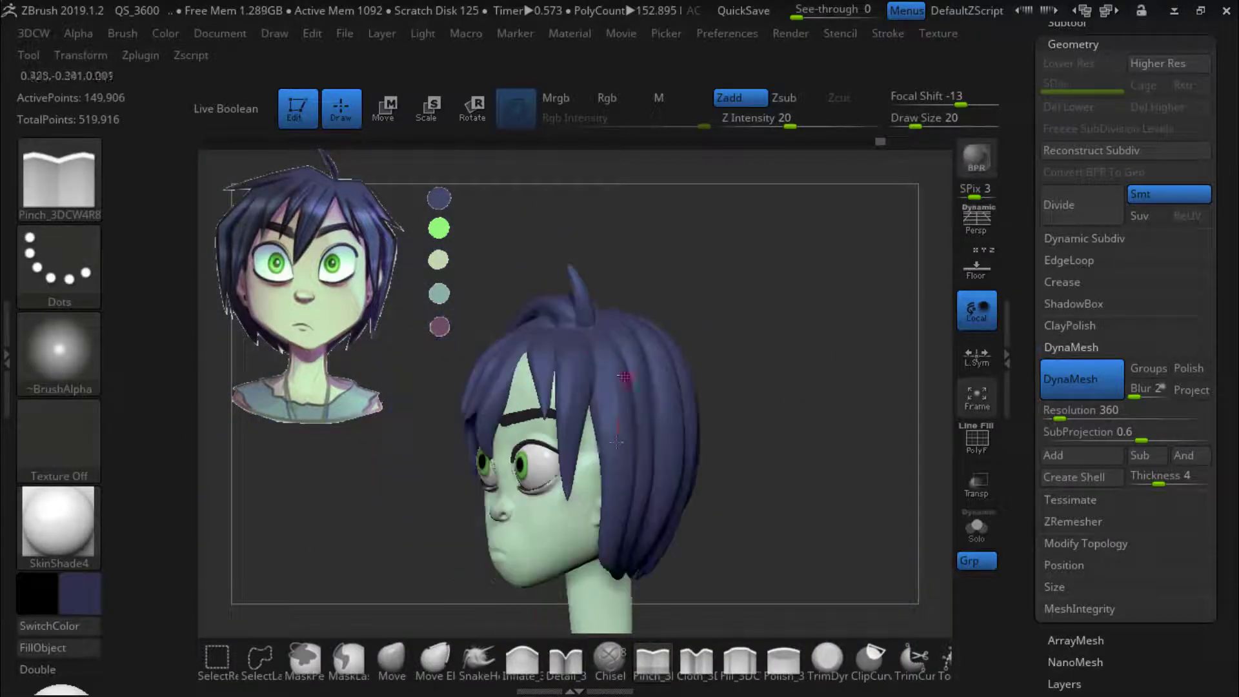
Pinch crisp ridges and creases into the side locks on both sides of the head
left_click_drag(765, 484, 751, 445, "alt")
left_click_drag(788, 400, 671, 396)
left_click_drag(826, 400, 697, 403)
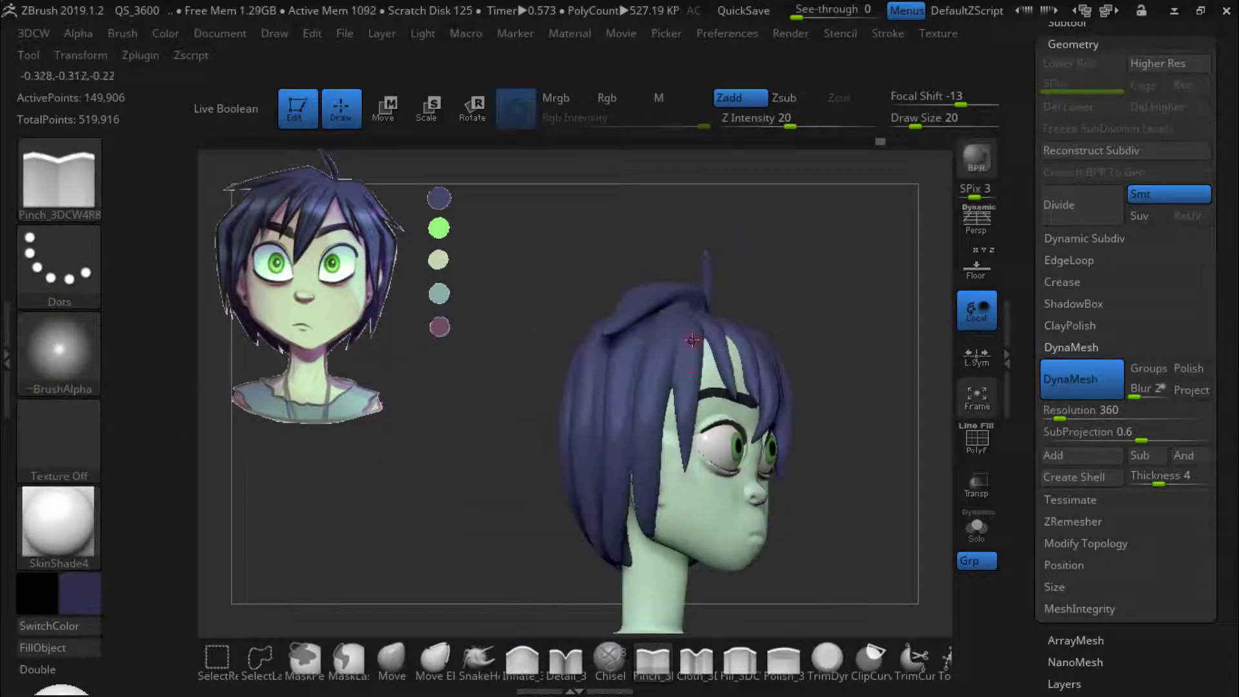
left_click_drag(861, 419, 785, 536, "alt")
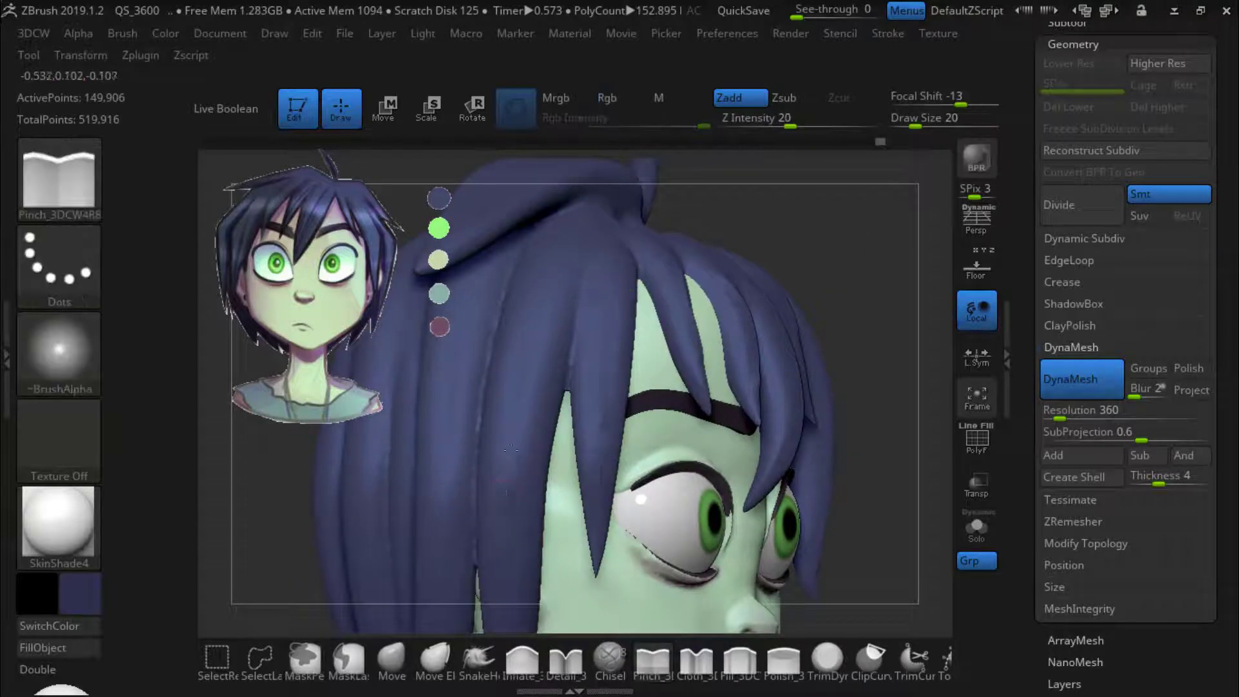
key("shift")
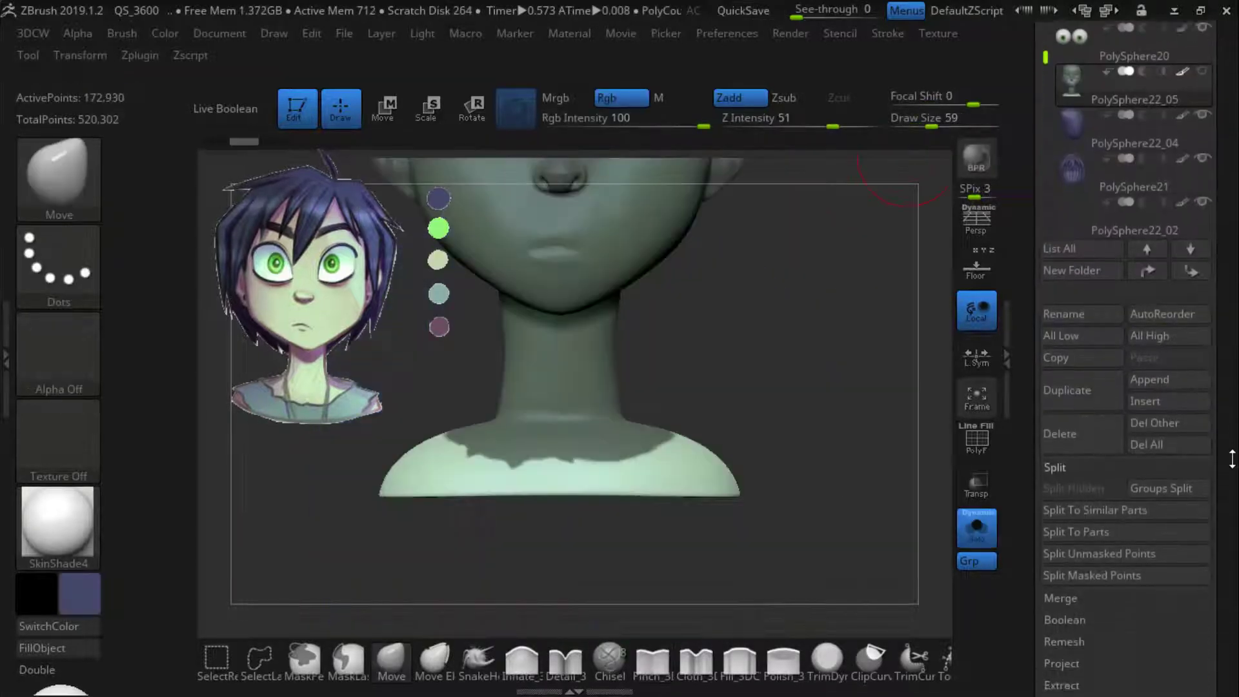
Split the duplicated head at its neckline mask and activate the separated shoulder piece PolySphere22_07 as the shirt
left_click(1098, 500)
left_click_drag(1230, 427, 1230, 504)
left_click(1073, 184)
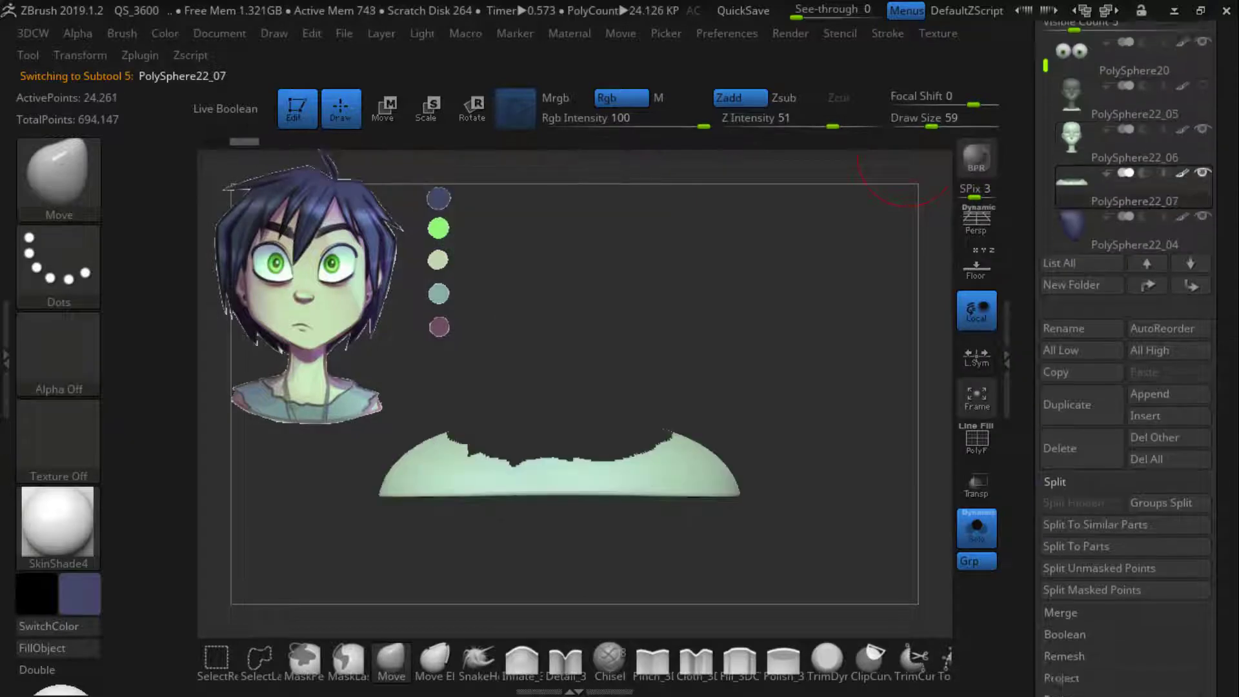
Thicken the shirt piece with Panel Loops, trying a thickness of 0.02872, undoing it and settling on 0.00885
left_click(1072, 414)
left_click_drag(1221, 575, 1222, 393)
left_click_drag(1092, 441, 1103, 441)
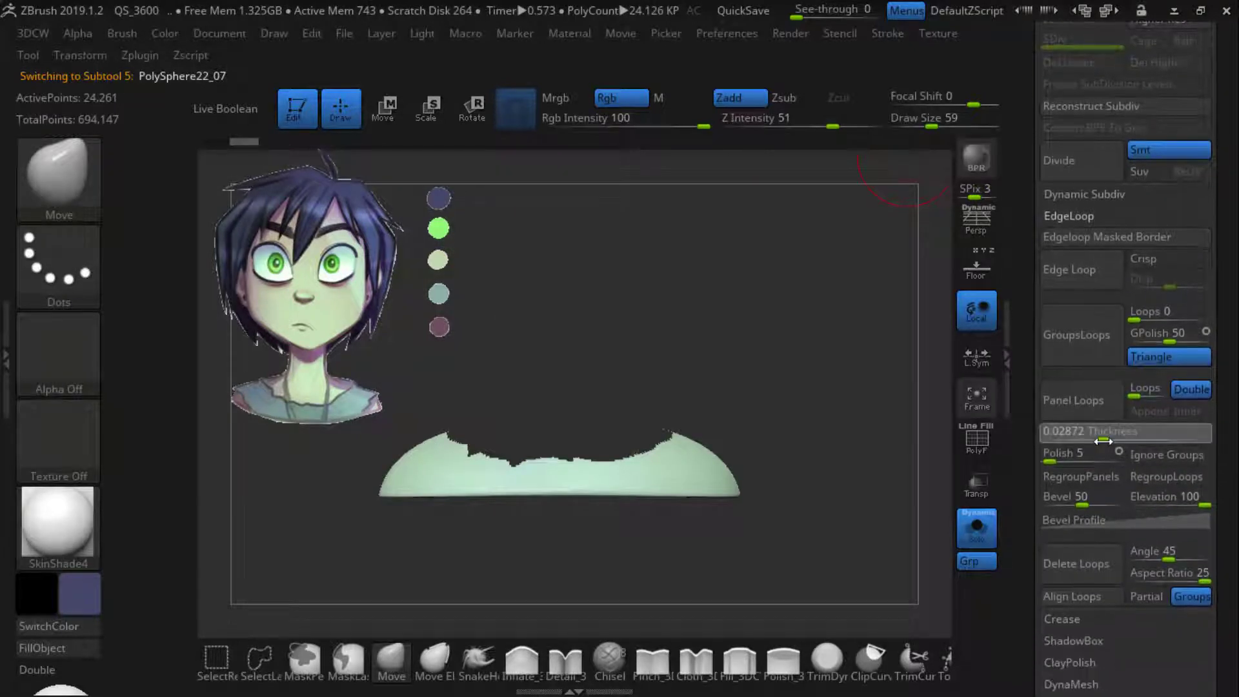
left_click(1064, 403)
left_click_drag(839, 387, 858, 479)
key("ctrl+z")
left_click_drag(1102, 439, 1092, 439)
left_click(1073, 404)
left_click_drag(824, 497, 818, 415)
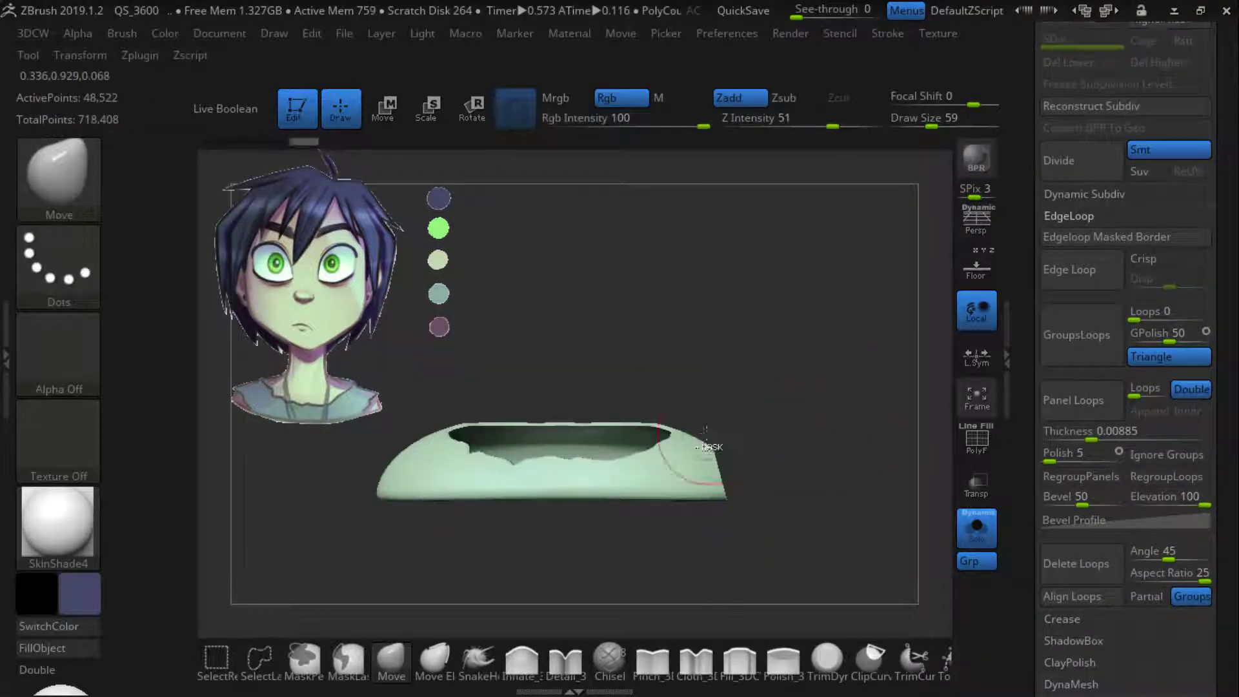
mouse_move(789, 504)
left_mouse_down()
mouse_move(805, 523)
mouse_move(806, 507)
left_mouse_up()
left_click_drag(731, 422, 813, 400)
Delete the leftover head duplicate PolySphere22_06 and return to the shirt subtool PolySphere22_07
left_click_drag(1221, 33, 1221, 385)
left_click(1071, 332)
left_click(1075, 391)
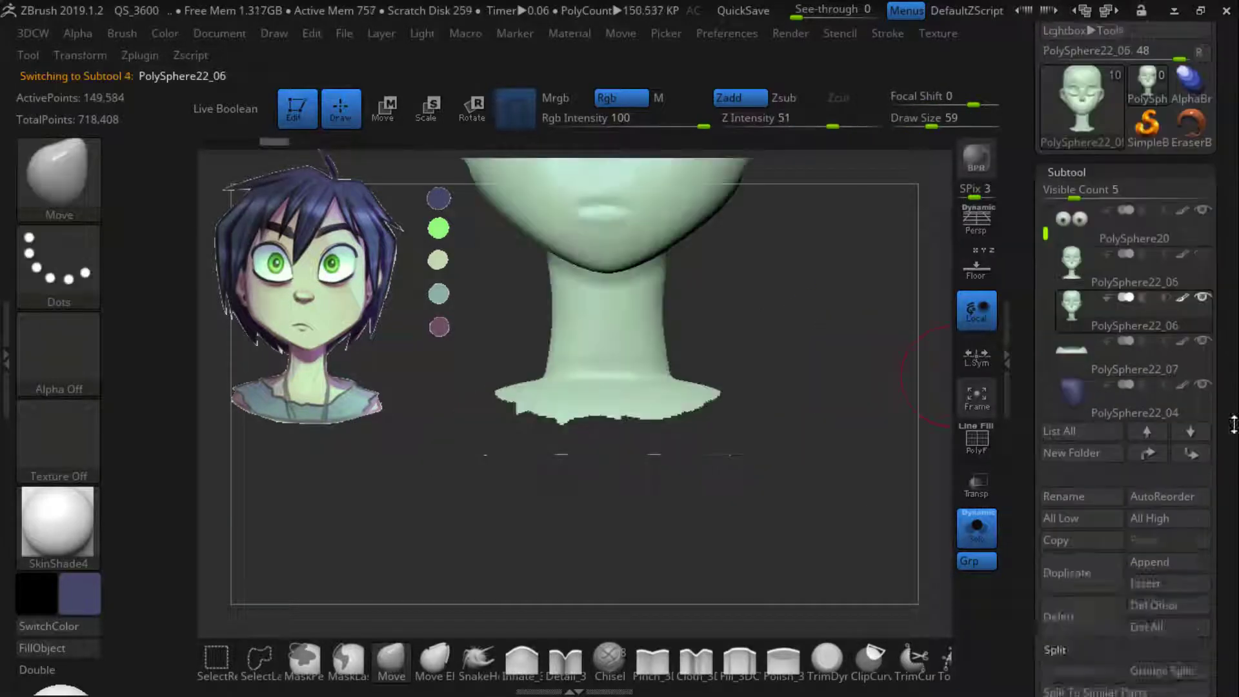
left_click(630, 426, "alt")
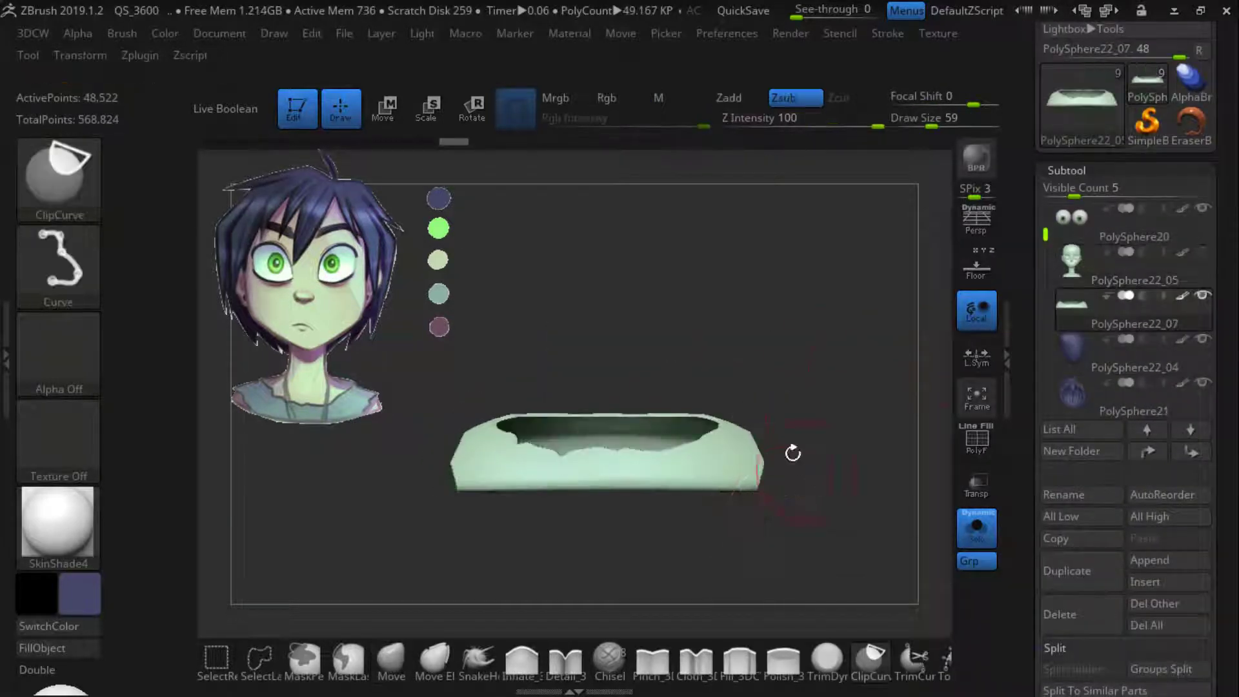
Finish clipping the shirt's side ends with ClipCurve and fill it with the teal swatch colour
key("ctrl+shift+z")
key("ctrl+shift+z")
key("z")
key("z")
key("ctrl+f")
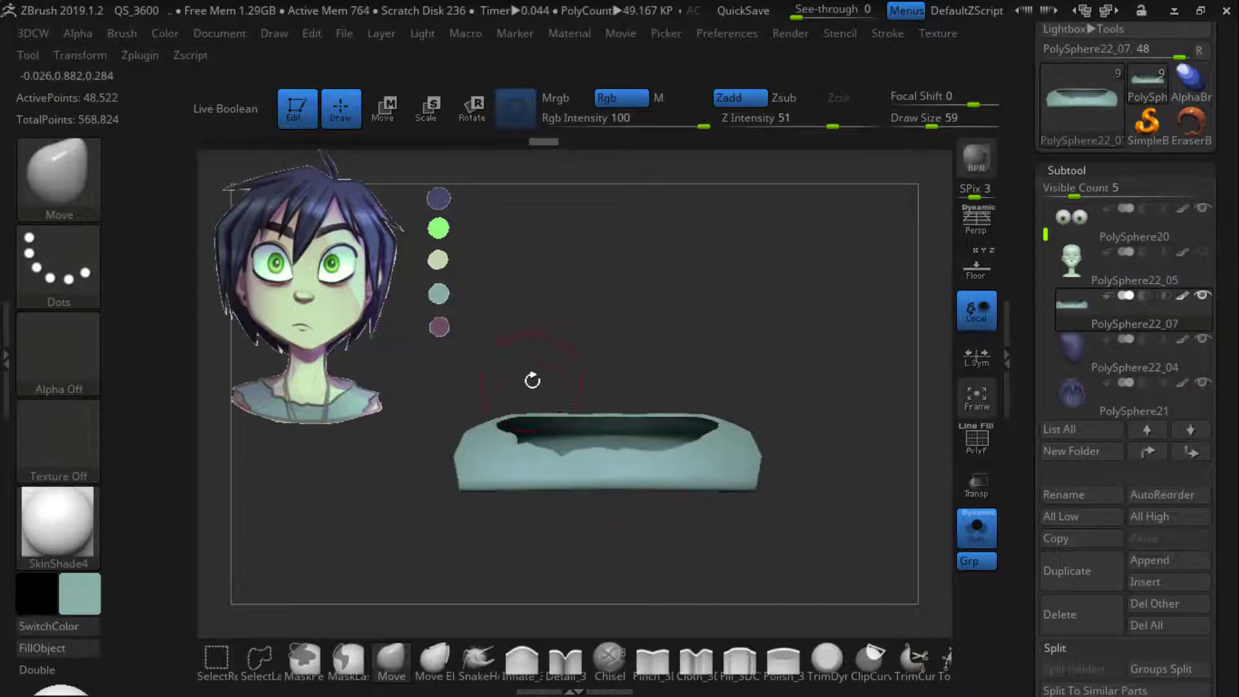
Paint soft blue-grey shading on both shoulders of the shirt with SoftP_3DCW4R8 at RGB intensity 2
key("z")
left_click(292, 390)
key("z")
key("b")
left_click(428, 581)
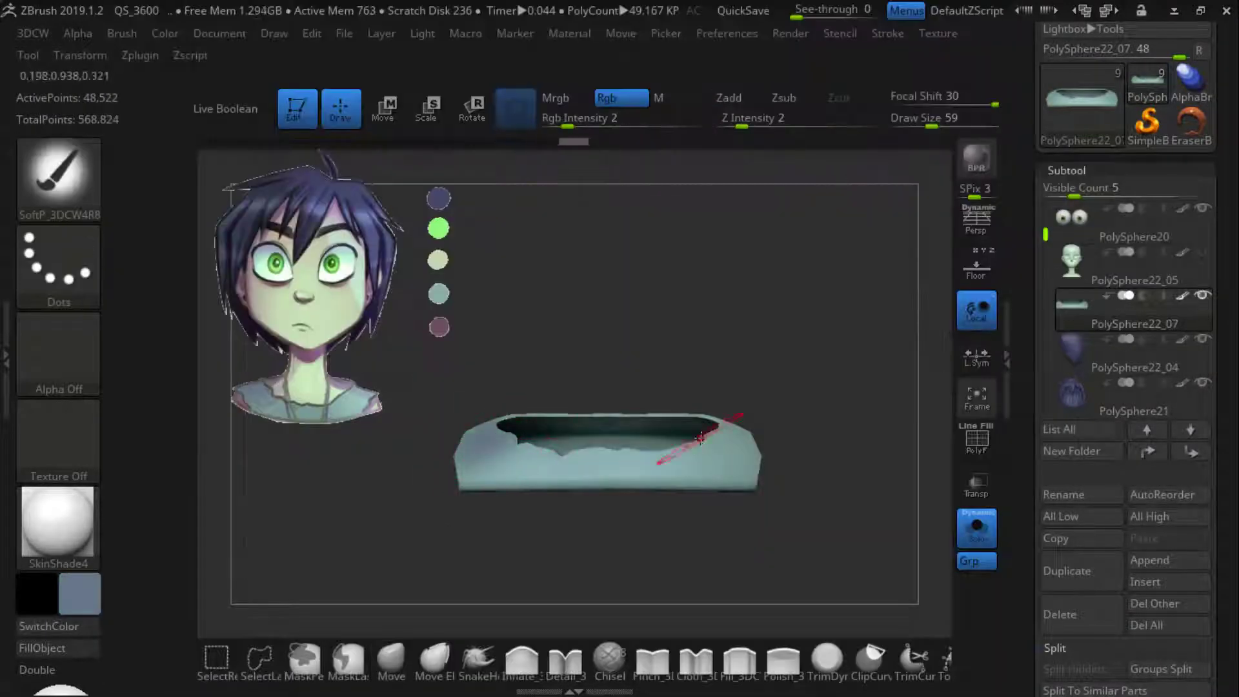
left_click_drag(701, 438, 729, 461)
Turn off solo display and show the head subtool PolySphere22_05 again
mouse_move(800, 445)
left_mouse_down()
mouse_move(832, 503)
mouse_move(791, 506)
mouse_move(819, 590)
left_mouse_up()
left_click(976, 528)
left_click(1201, 252)
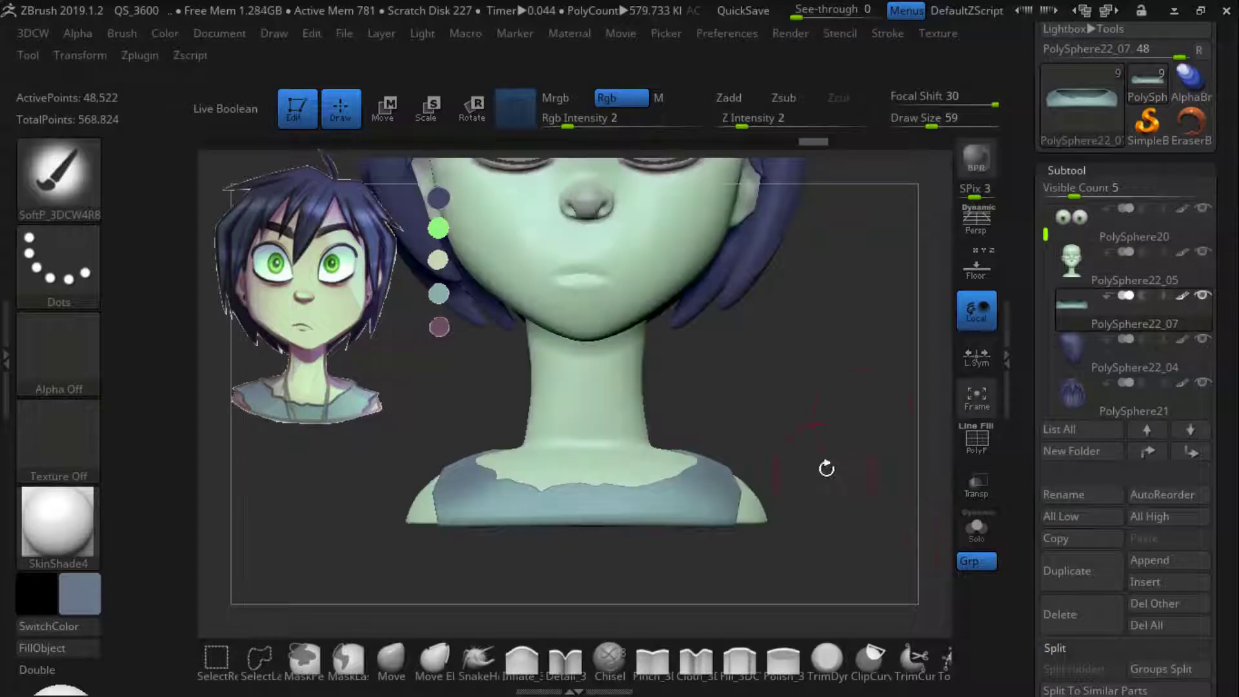
Widen and fit the shirt around the shoulders with the Move brush, reducing the draw size to 14 for the torn neckline
left_click_drag(839, 497, 771, 487)
mouse_move(797, 493)
left_mouse_down("shift")
mouse_move(843, 492)
mouse_move(849, 531)
mouse_move(821, 510)
mouse_move(833, 452)
left_mouse_up("shift")
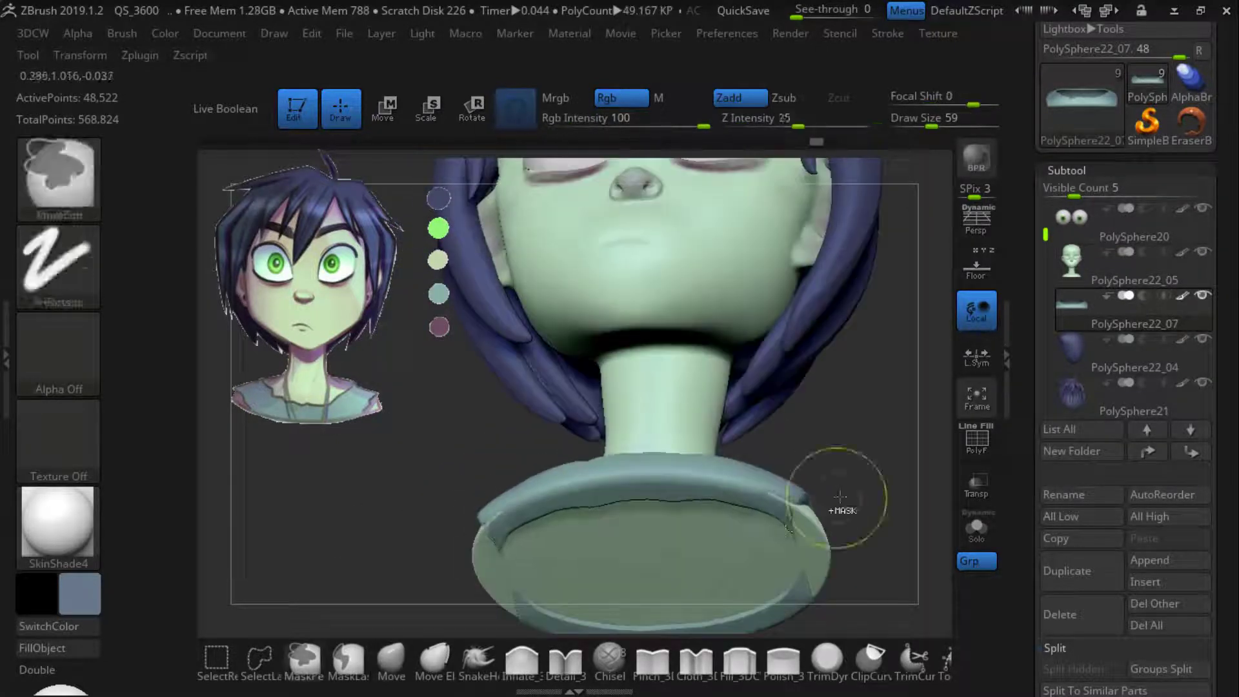
mouse_move(841, 503)
left_mouse_down("shift")
mouse_move(880, 553)
mouse_move(864, 539)
left_mouse_up("shift")
left_click_drag(864, 539, 858, 571)
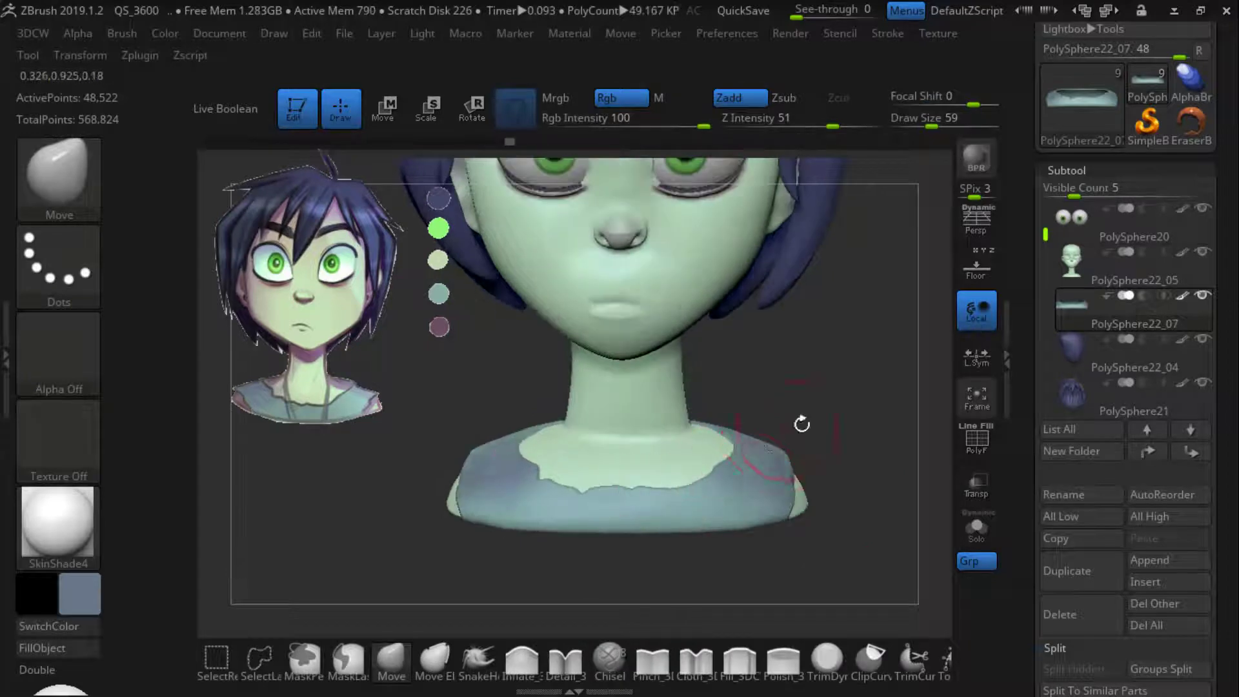
mouse_move(801, 424)
left_mouse_down("shift")
mouse_move(802, 397)
mouse_move(801, 436)
left_mouse_up("shift")
left_click_drag(797, 368, 759, 439)
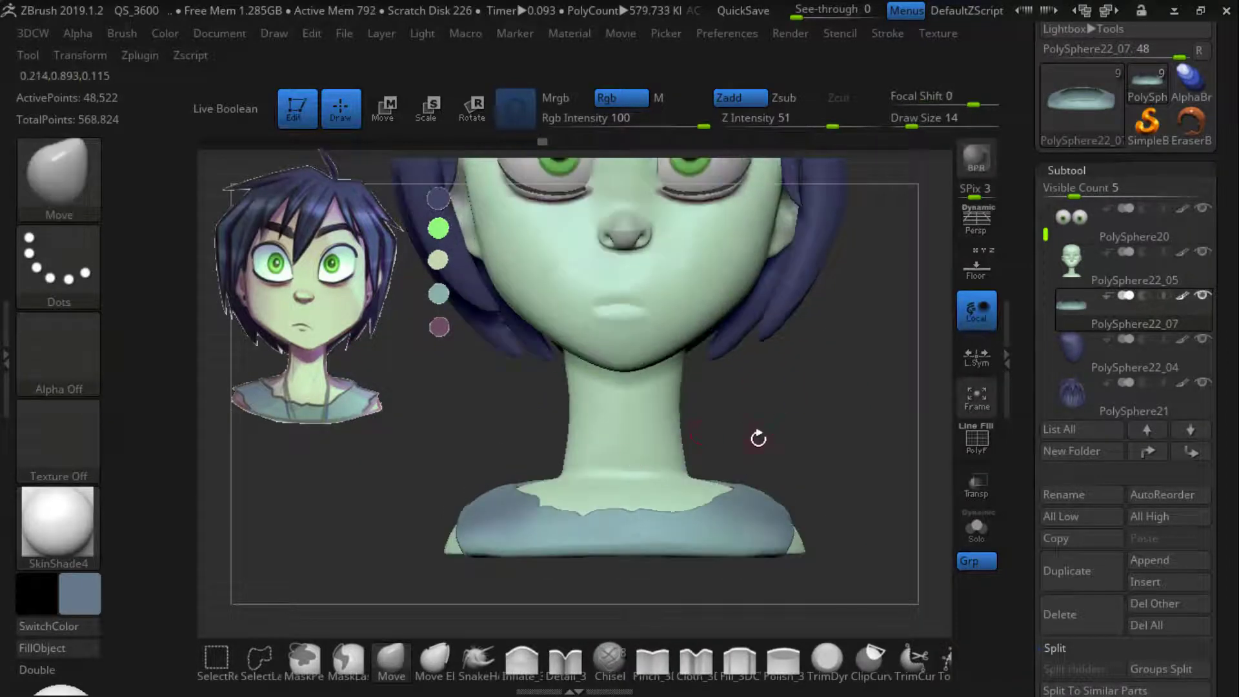
Insert an Appendage primitive beside the neck on the head subtool PolySphere22_05 as a necklace cord
left_click(61, 184)
left_click(519, 236)
left_click(792, 169)
mouse_move(920, 352)
left_mouse_down()
mouse_move(868, 400)
mouse_move(840, 452)
left_mouse_up()
left_click_drag(899, 495, 914, 516)
left_click_drag(635, 460, 499, 453)
Move the cord strand close to the neck above the shirt and turn it with the rotate gizmo
left_click(470, 111)
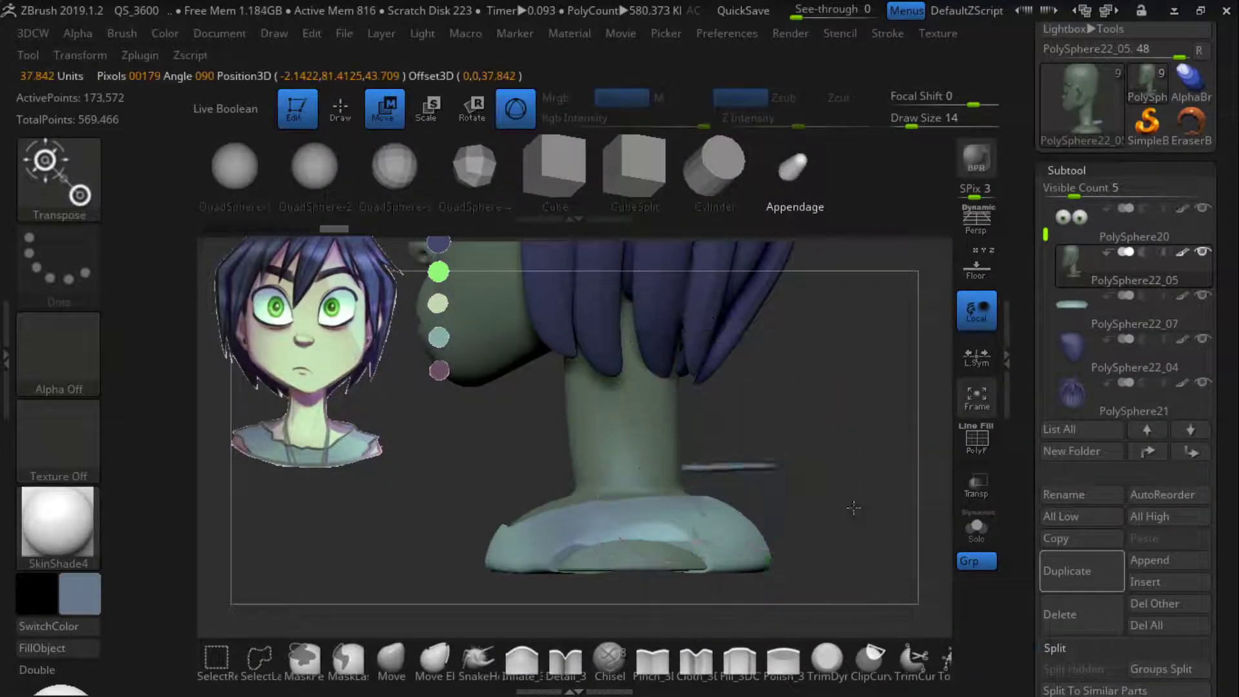
mouse_move(854, 508)
left_mouse_down()
mouse_move(823, 549)
mouse_move(854, 507)
mouse_move(784, 497)
left_mouse_up()
left_click(392, 659)
key("r")
left_click_drag(619, 476, 658, 484, "shift")
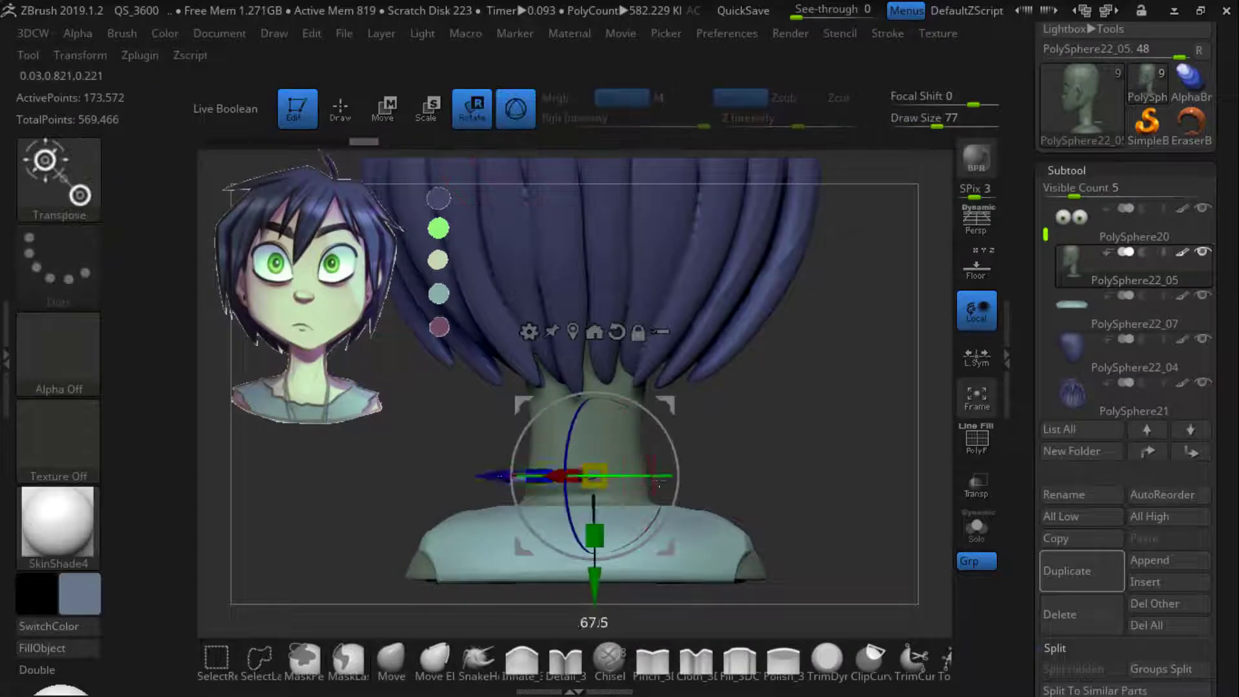
Shift the cord strand into place behind the neck, checking its position from the side and rear
key("q")
mouse_move(839, 494)
left_mouse_down()
mouse_move(800, 536)
mouse_move(748, 497)
left_mouse_up()
key("w")
left_click_drag(704, 476, 696, 476)
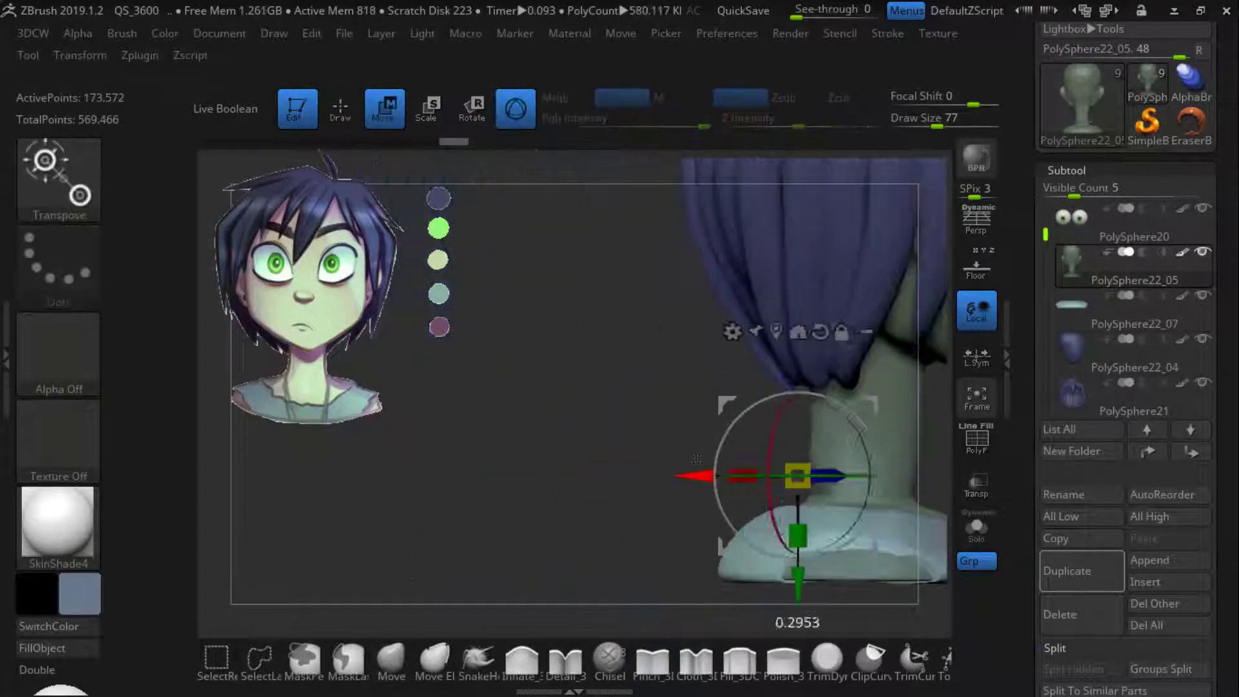
left_click_drag(645, 549, 807, 549)
left_click_drag(858, 516, 729, 500)
Rotate the cord strand about 16.65 degrees so that it follows the slope of the shirt's collar
left_click(340, 110)
mouse_move(819, 477)
left_mouse_down()
mouse_move(794, 535)
mouse_move(807, 562)
mouse_move(794, 503)
mouse_move(803, 516)
left_mouse_up()
left_click(471, 110)
key("y")
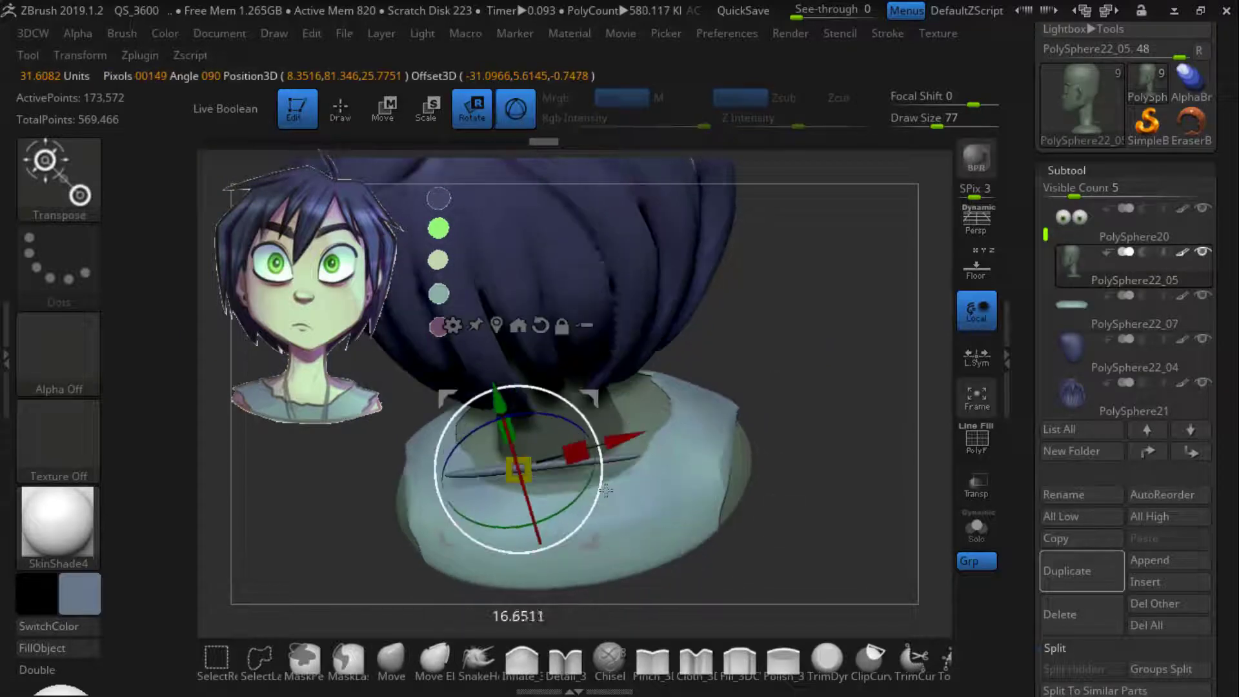
key("q")
mouse_move(662, 434)
right_mouse_down()
mouse_move(634, 400)
mouse_move(584, 448)
mouse_move(742, 432)
mouse_move(832, 401)
mouse_move(788, 411)
mouse_move(724, 529)
mouse_move(622, 510)
right_mouse_up()
Reshape and reposition the cord strands with the Move brush so they hang from the neck over the front of the shirt
key("ctrl")
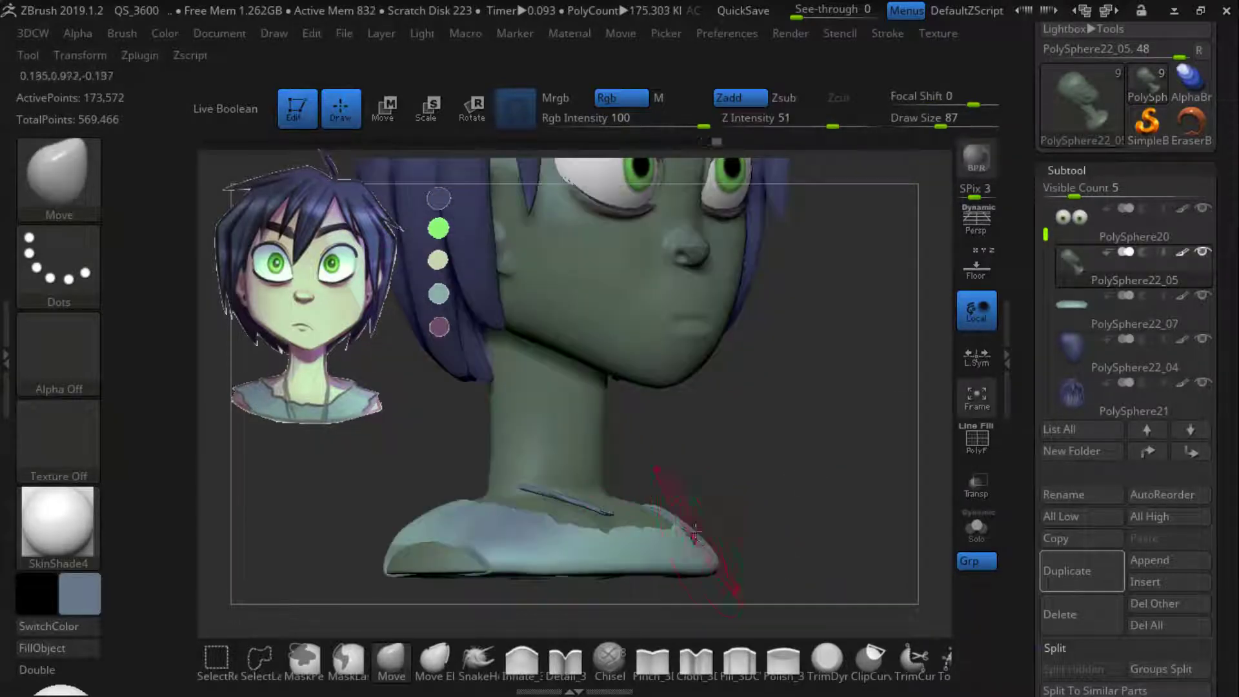
right_click_drag(694, 535, 897, 258)
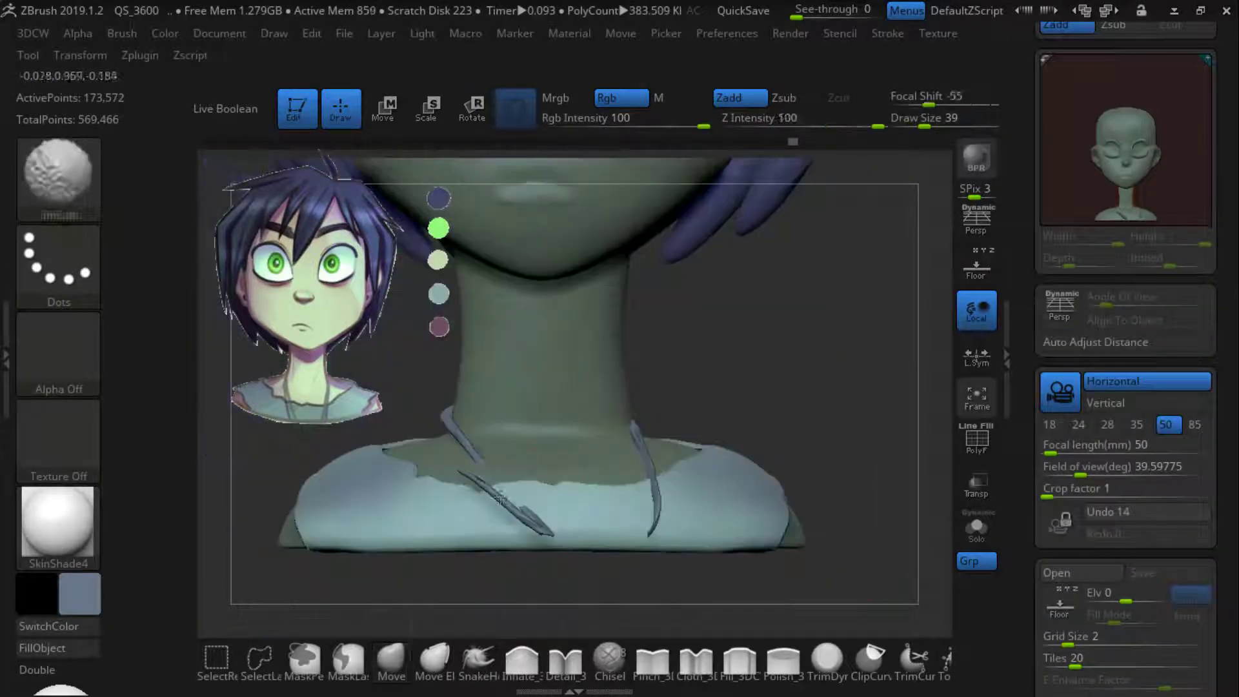
key("b")
key("m")
key("v")
mouse_move(724, 503)
right_mouse_down()
mouse_move(620, 517)
mouse_move(800, 516)
mouse_move(709, 510)
right_mouse_up()
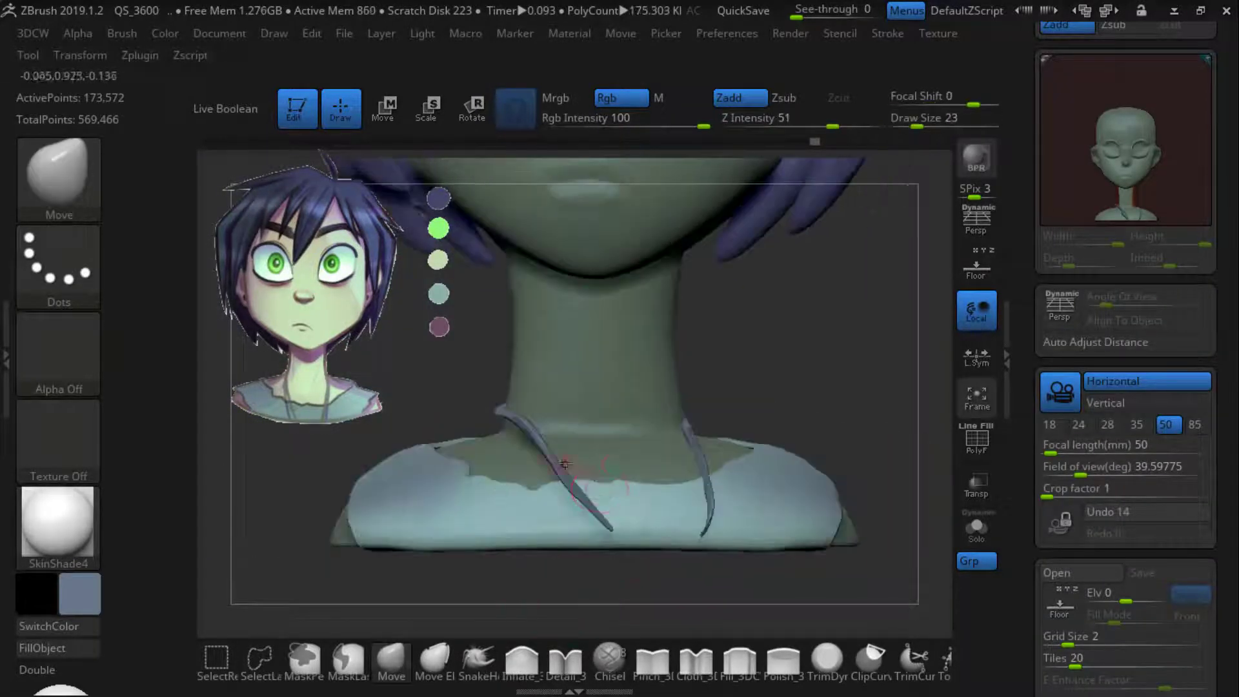
key("w")
left_click_drag(624, 396, 610, 396)
mouse_move(610, 477)
right_mouse_down()
mouse_move(704, 481)
mouse_move(619, 481)
right_mouse_up()
key("q")
Split the cord strands into their own subtool and remesh them with ZRemesher at a target polygon count of 3.47883
left_click_drag(1220, 581, 1220, 161)
left_click(1130, 578)
left_click_drag(1133, 362, 1133, 87)
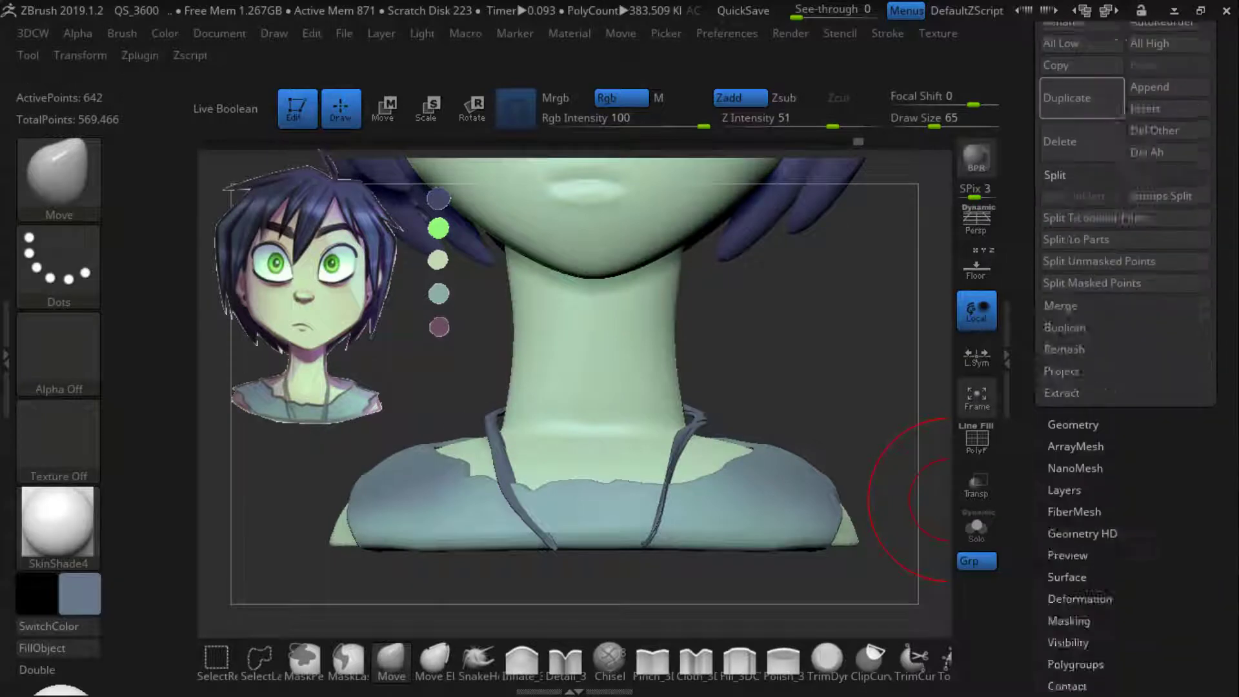
left_click(1074, 424)
left_click_drag(1136, 452, 1136, 691)
left_click_drag(1066, 481, 1059, 481)
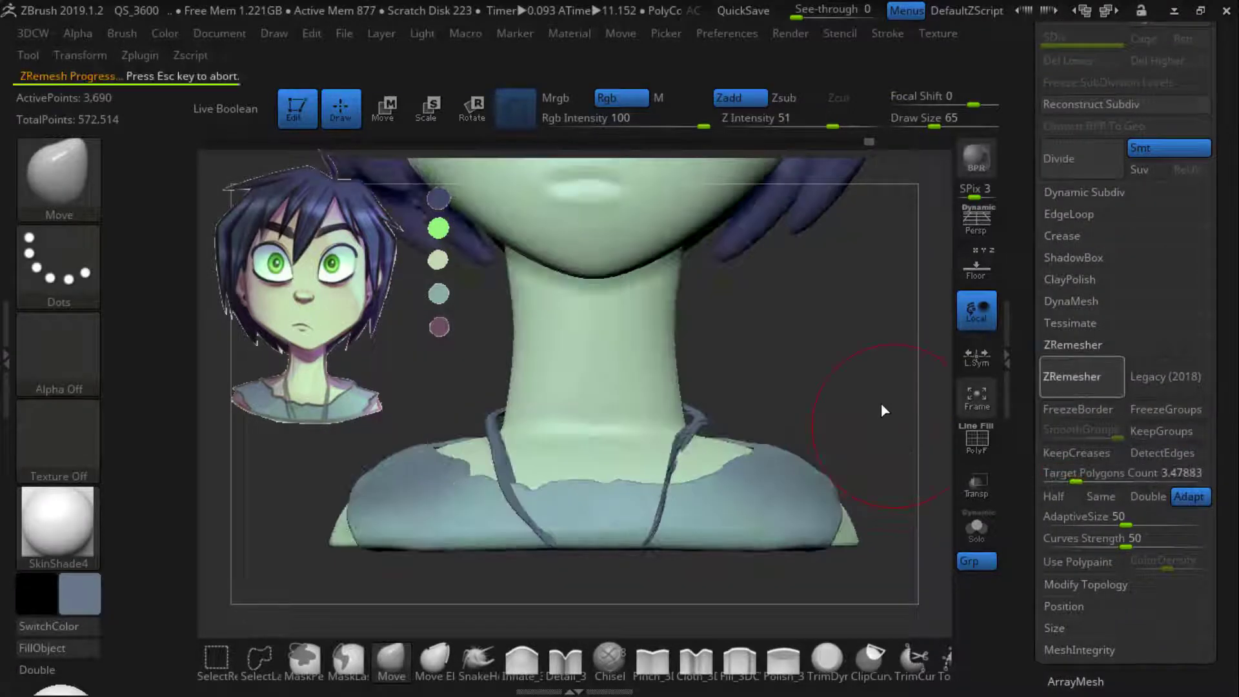
left_click_drag(877, 407, 723, 413)
Check the remeshed cords' wireframe and step back through the history to undo the remesh
key("s")
mouse_move(739, 442)
left_mouse_down()
mouse_move(718, 443)
mouse_move(827, 453)
left_mouse_up()
key("shift+f")
key("ctrl+z")
key("ctrl+z")
key("ctrl+z")
key("ctrl+z")
key("ctrl+z")
key("ctrl+shift+z")
key("ctrl+shift+z")
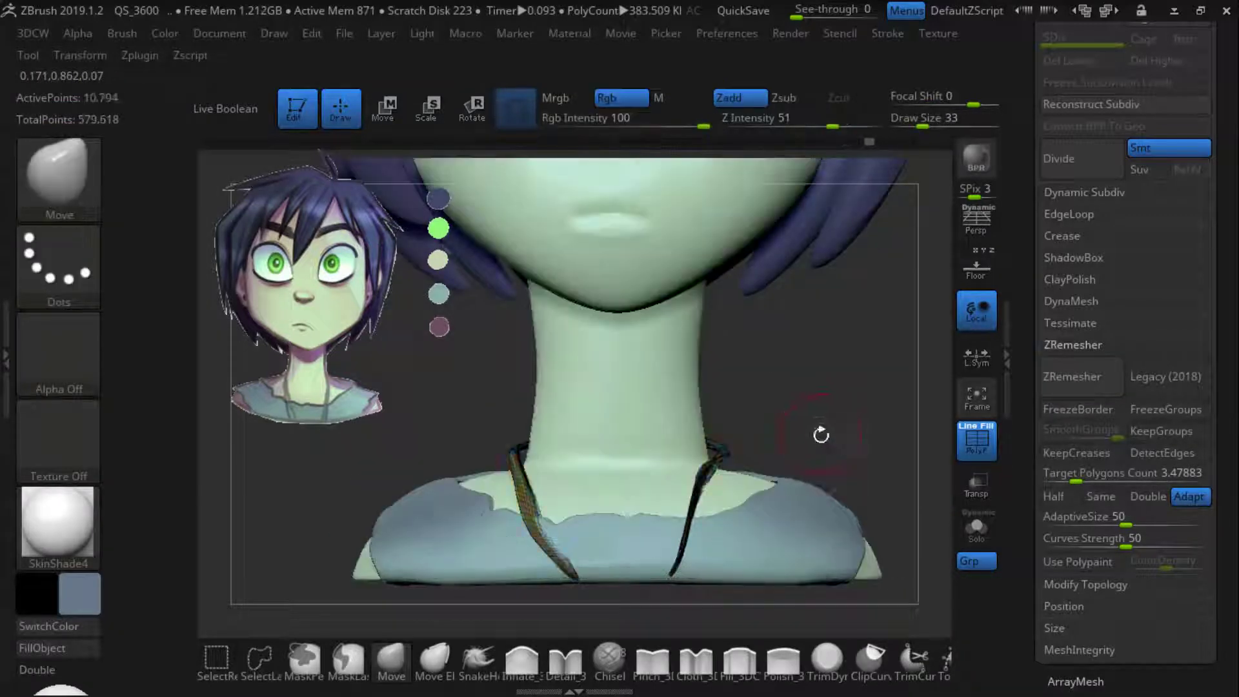
key("ctrl+z")
key("ctrl+z")
key("z")
key("z")
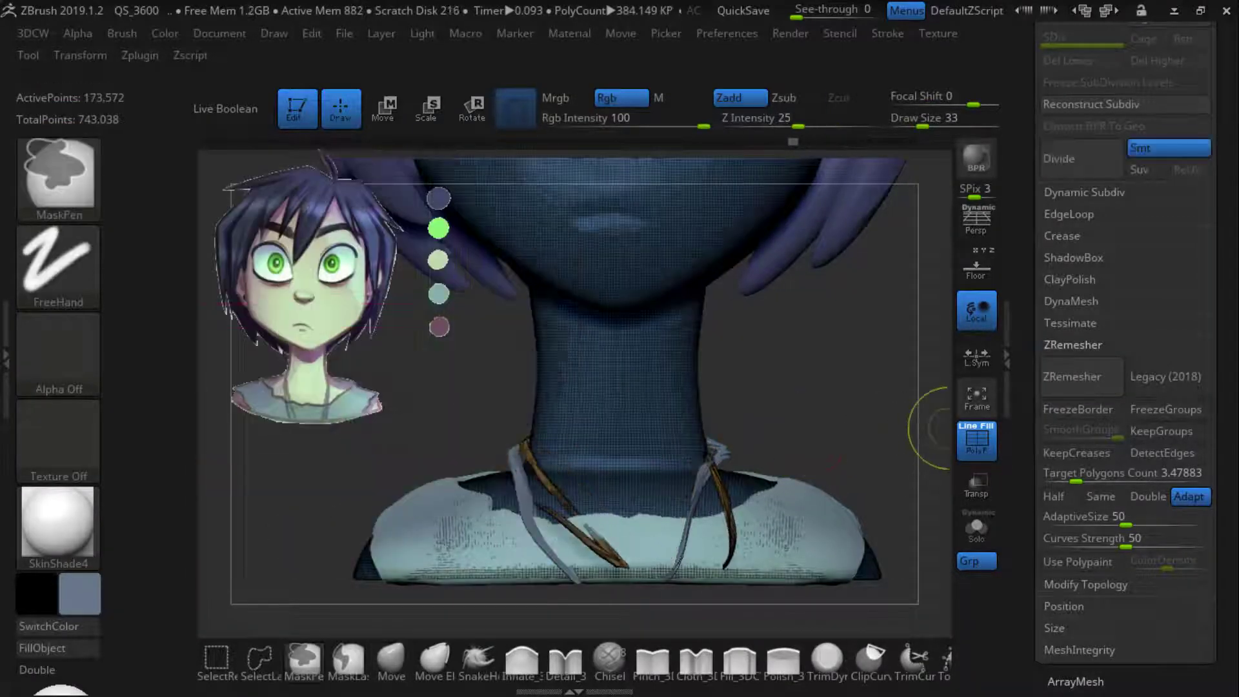
Split the old cord strands off the head subtool PolySphere22_05 and delete them
left_click(1060, 406)
left_click(1092, 545)
left_click_drag(1217, 664, 1217, 284)
left_click(1068, 466)
key("shift+f")
left_click_drag(1224, 442, 1212, 393)
left_click(1074, 322)
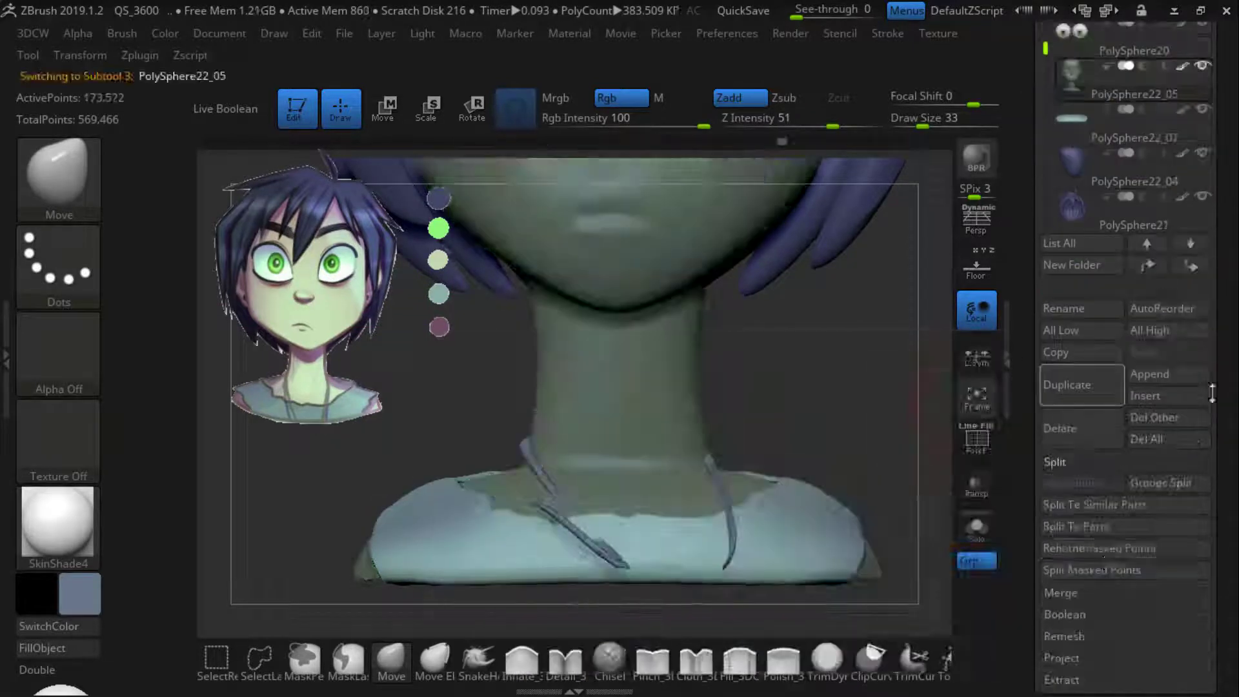
left_click(1110, 568)
Draw a first guide curve around the base of the neck on PolySphere22_05 with the Topology brush
left_click_drag(896, 357, 804, 460)
left_click(944, 660)
left_click_drag(941, 454, 858, 452)
left_click(742, 453, "alt")
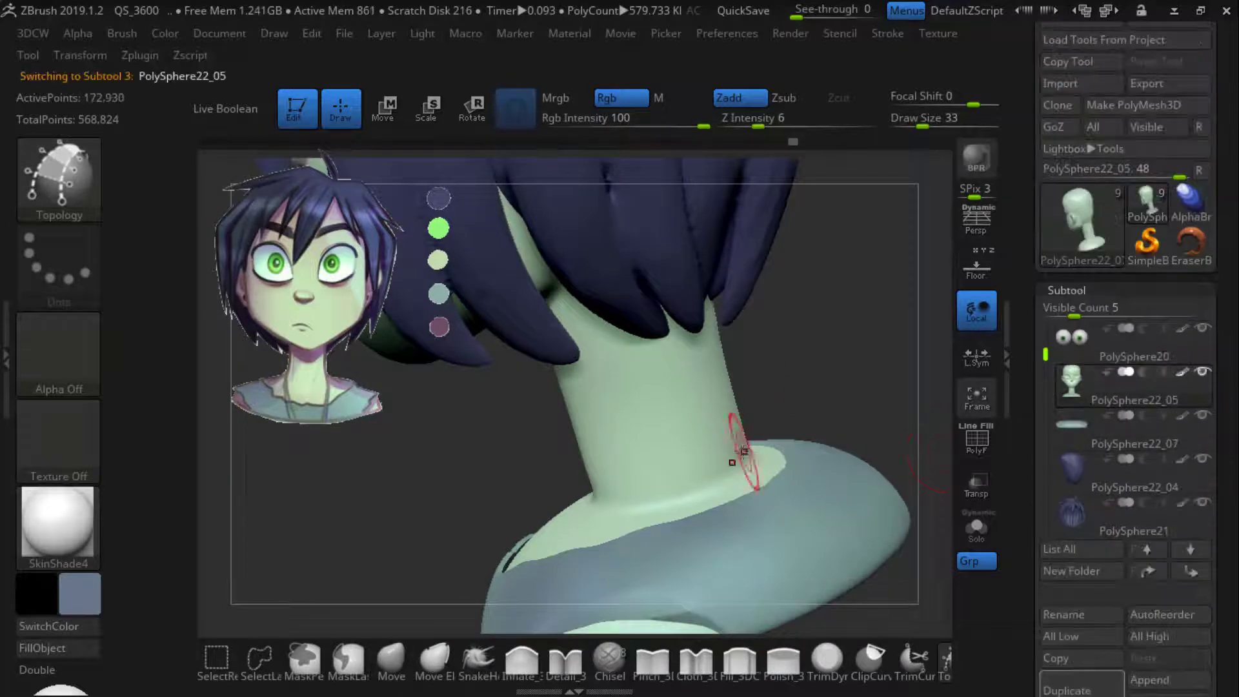
left_click_drag(571, 467, 759, 457)
key("s")
left_click_drag(760, 460, 549, 474)
key("ctrl+z")
left_click_drag(557, 481, 703, 455)
left_click_drag(709, 466, 559, 493)
Draw a second Topology curve around the neck, running parallel just below the first one
left_click_drag(516, 471, 703, 471)
left_click_drag(737, 484, 631, 508)
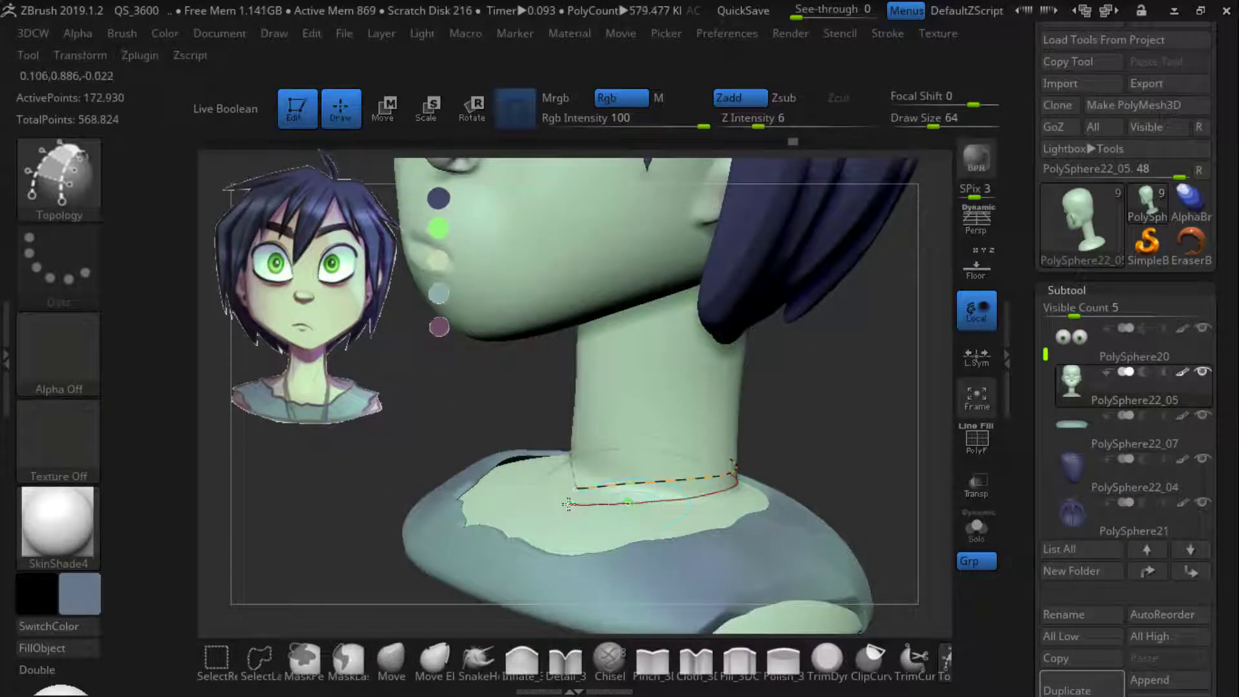
left_click_drag(516, 420, 764, 433)
mouse_move(722, 484)
left_mouse_down()
mouse_move(594, 491)
mouse_move(558, 529)
left_mouse_up()
mouse_move(807, 387)
left_mouse_down()
mouse_move(774, 374)
mouse_move(742, 400)
left_mouse_up()
Connect the two curves with short cross strokes around the neck and generate a band of geometry from them
left_click_drag(635, 467, 651, 510)
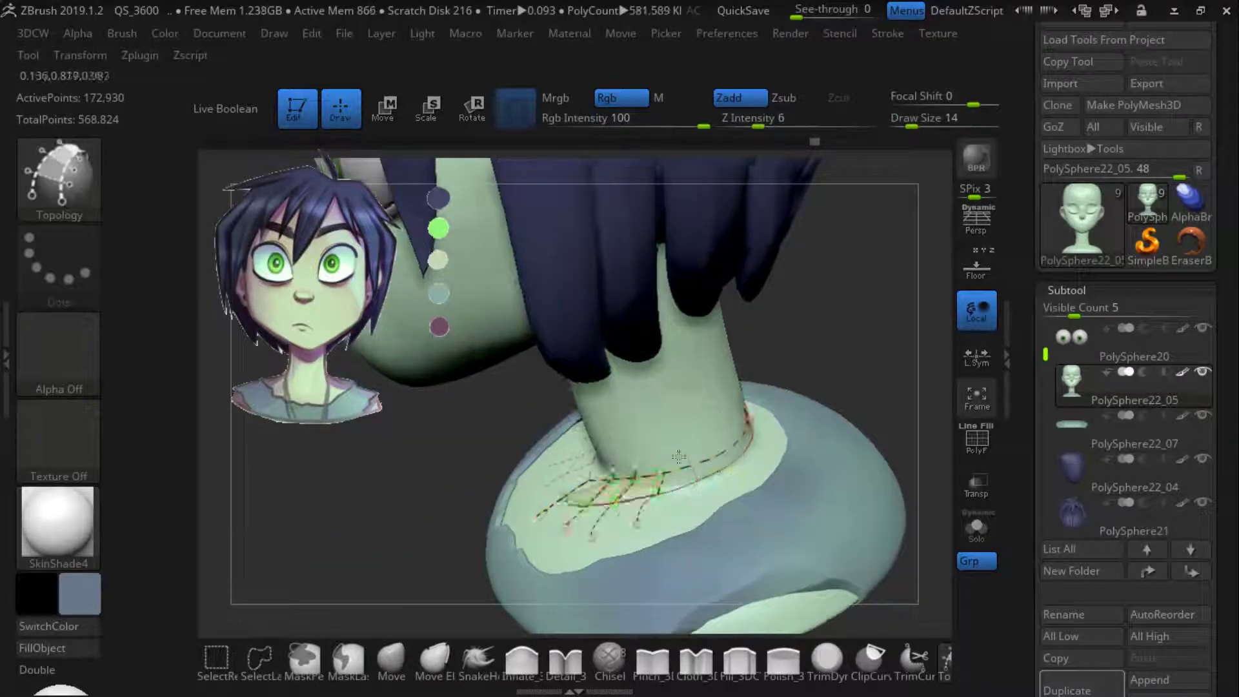
left_click_drag(806, 323, 697, 310)
left_click_drag(696, 449, 722, 495)
left_click(831, 459)
left_click_drag(891, 322, 697, 506)
key("ctrl")
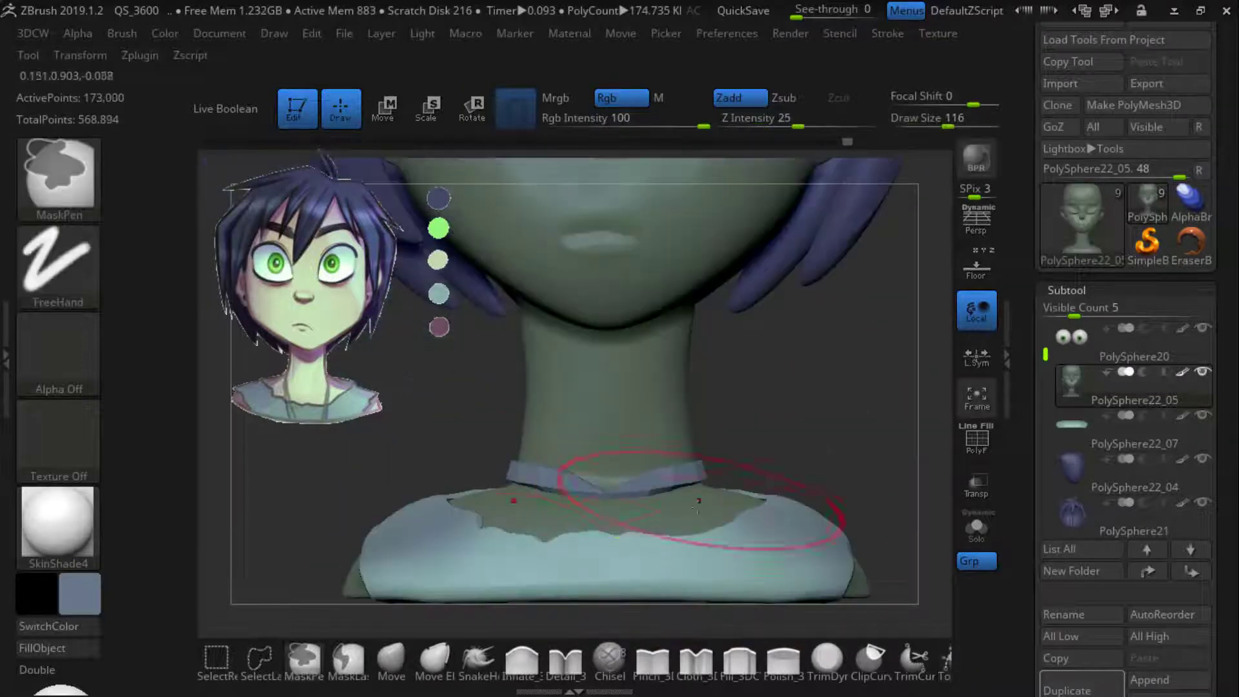
Pull the front of the neck band down over the chest with the Move brush to start the hanging necklace
left_click_drag(806, 387, 697, 400)
left_click_drag(517, 539, 443, 561)
left_click_drag(400, 464, 516, 452)
left_click_drag(555, 536, 548, 594)
left_click_drag(806, 387, 581, 400)
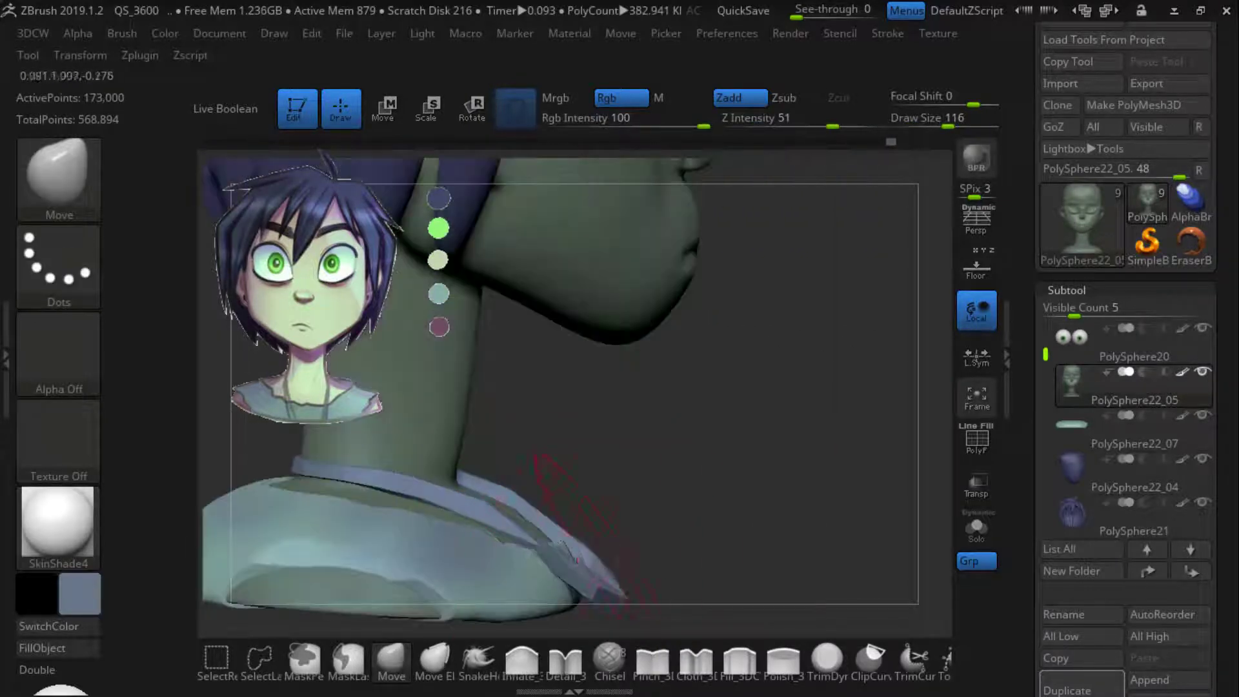
left_click_drag(503, 481, 491, 509)
Shape the front of the necklace into a pointed V that lies over the shirt and ends below its hem
left_click_drag(774, 387, 619, 400)
mouse_move(700, 627)
left_mouse_down("alt")
mouse_move(673, 556)
mouse_move(741, 556)
left_mouse_up("alt")
left_click_drag(649, 548, 649, 569)
key("s")
mouse_move(727, 581)
left_mouse_down("alt")
mouse_move(713, 531)
mouse_move(685, 528)
left_mouse_up("alt")
left_click_drag(635, 465, 709, 419, "shift")
left_click_drag(658, 542, 661, 571)
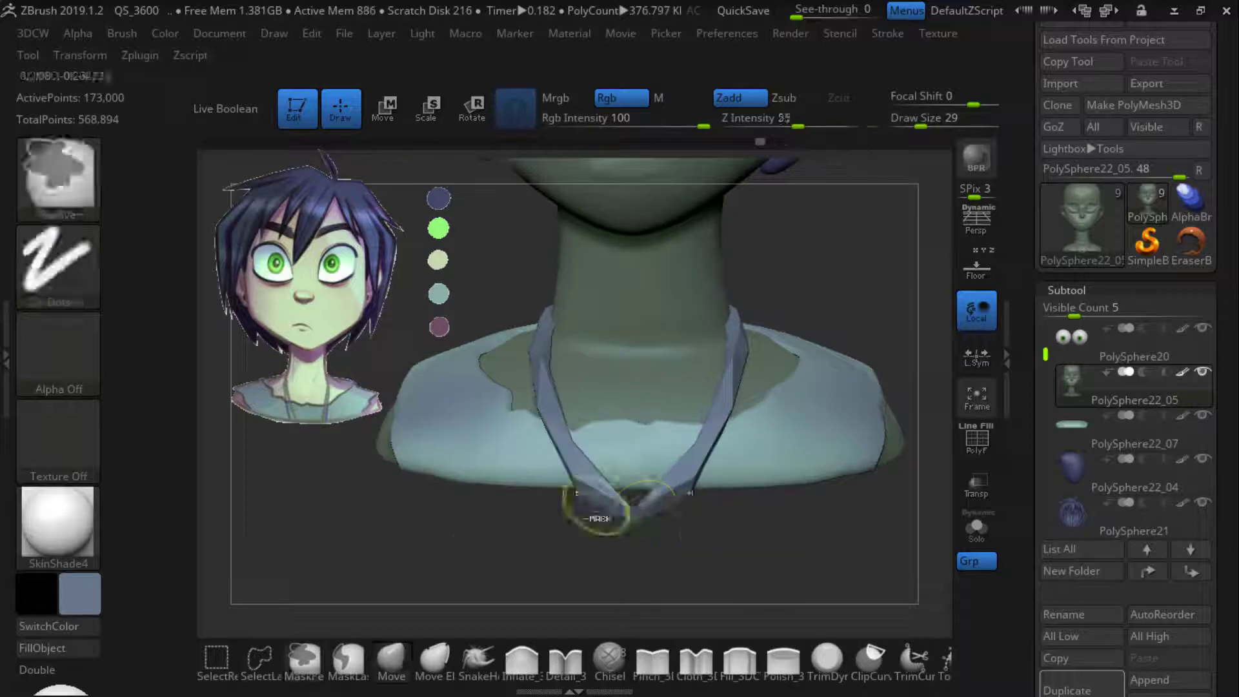
left_click_drag(600, 516, 645, 509)
left_click(818, 413, "alt")
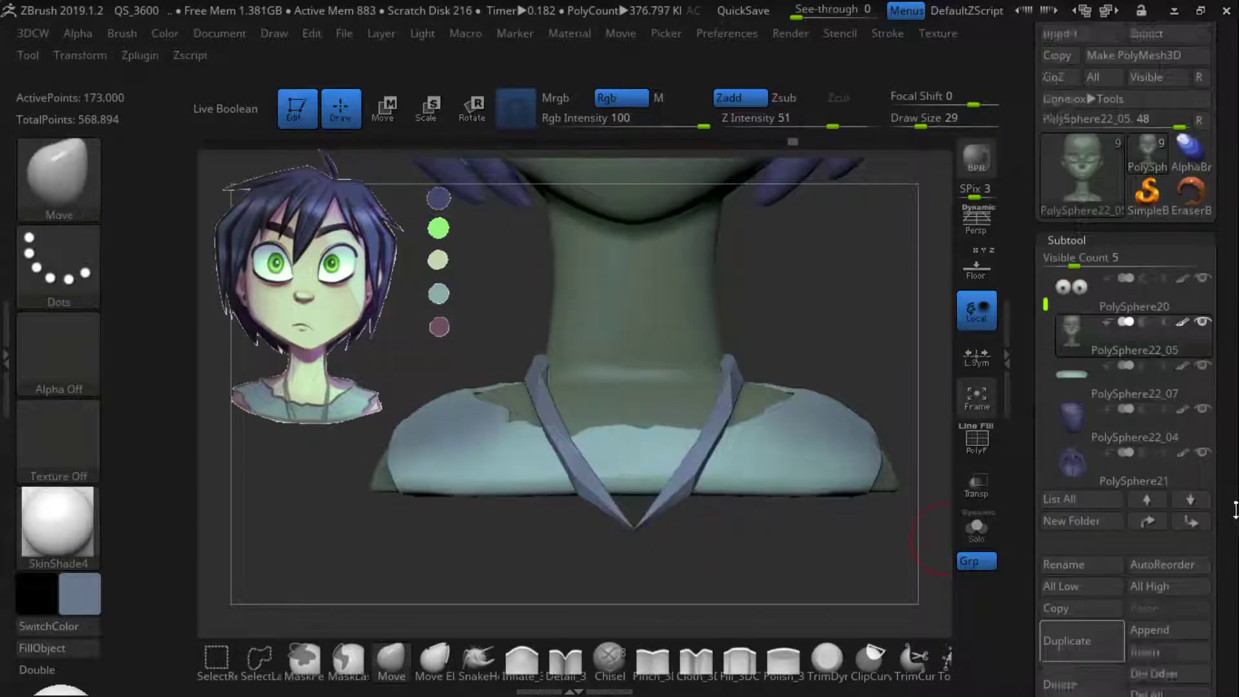
left_click_drag(635, 519, 635, 503)
Separate the necklace from the head and ZRemesh it at a target polygon count of 1.16908 after two subdivisions
left_click_drag(929, 510, 909, 414)
left_click(1068, 475)
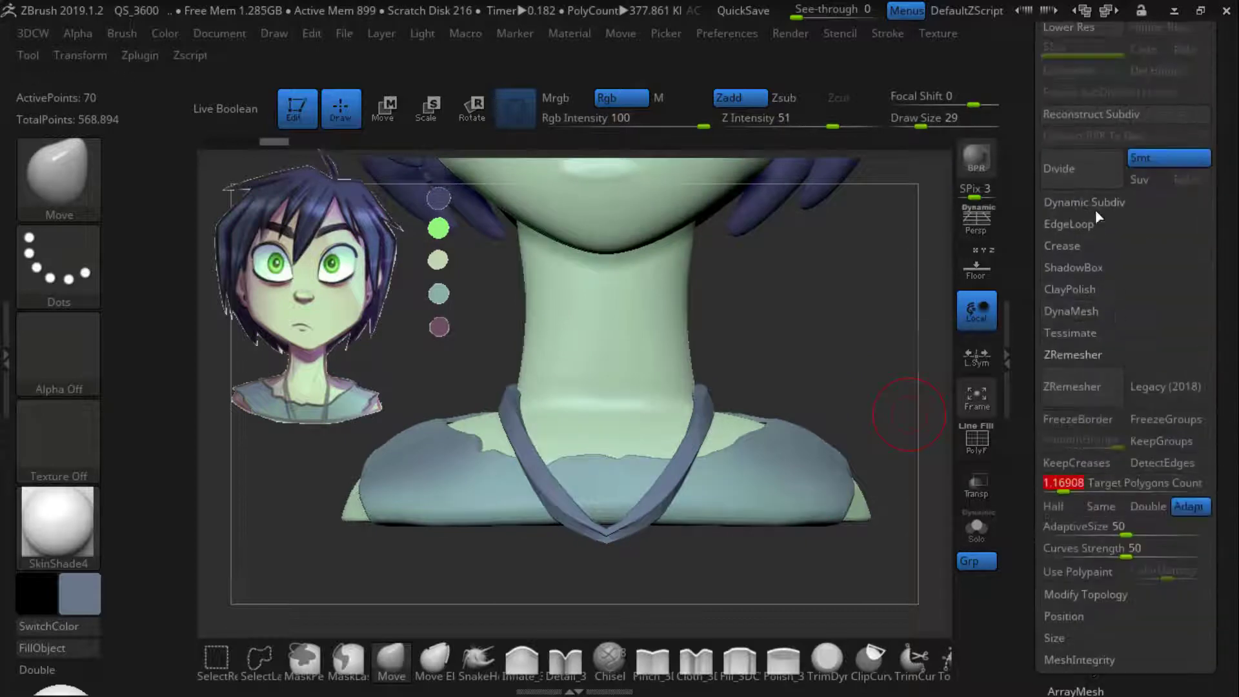
key("ctrl+d")
key("ctrl+d")
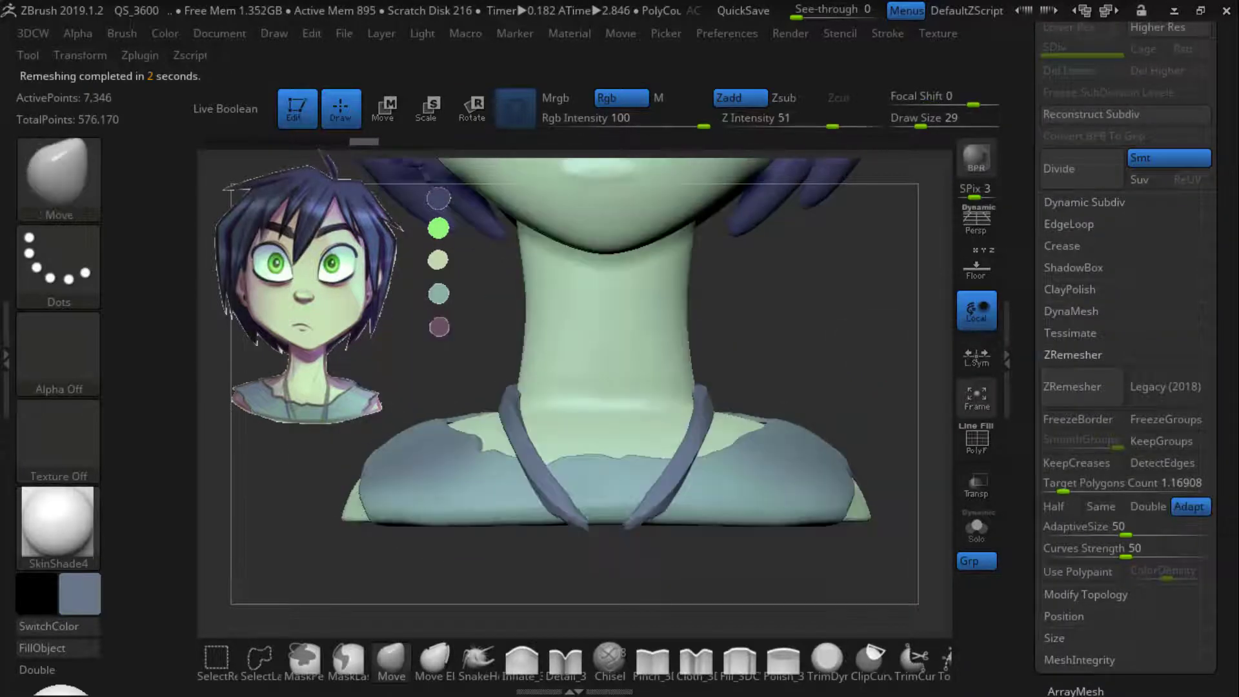
Close the gap at the necklace's front tip and run DynaMesh on it at resolution 456
mouse_move(591, 560)
left_mouse_down()
mouse_move(516, 559)
mouse_move(633, 553)
mouse_move(626, 574)
mouse_move(590, 563)
left_mouse_up()
left_click(1071, 311)
mouse_move(865, 414)
left_mouse_down("shift")
mouse_move(742, 445)
mouse_move(648, 429)
mouse_move(624, 481)
left_mouse_up("shift")
left_click_drag(832, 465, 636, 485)
Fit the necklace cord to the neck and the shirt with the Move brush from the front and side
mouse_move(774, 451)
left_mouse_down("shift")
mouse_move(865, 458)
mouse_move(723, 471)
left_mouse_up("shift")
left_click_drag(581, 517, 555, 516)
key("s")
mouse_move(774, 465)
left_mouse_down("shift")
mouse_move(851, 458)
mouse_move(703, 458)
left_mouse_up("shift")
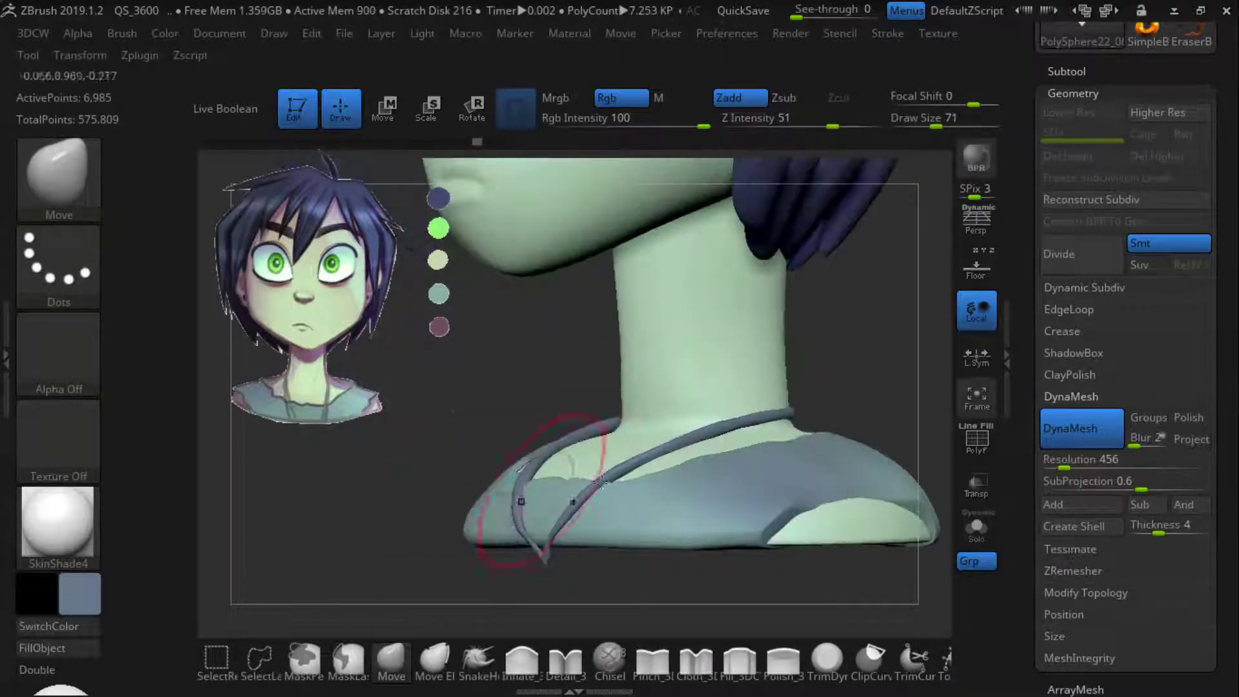
left_click_drag(543, 477, 536, 483)
left_click_drag(709, 361, 787, 355, "shift")
left_click_drag(765, 318, 766, 362, "alt")
Make the head subtool PolySphere22_05 active and quick-save the project
key("2")
left_click(1067, 71)
left_click(1074, 349)
key("9")
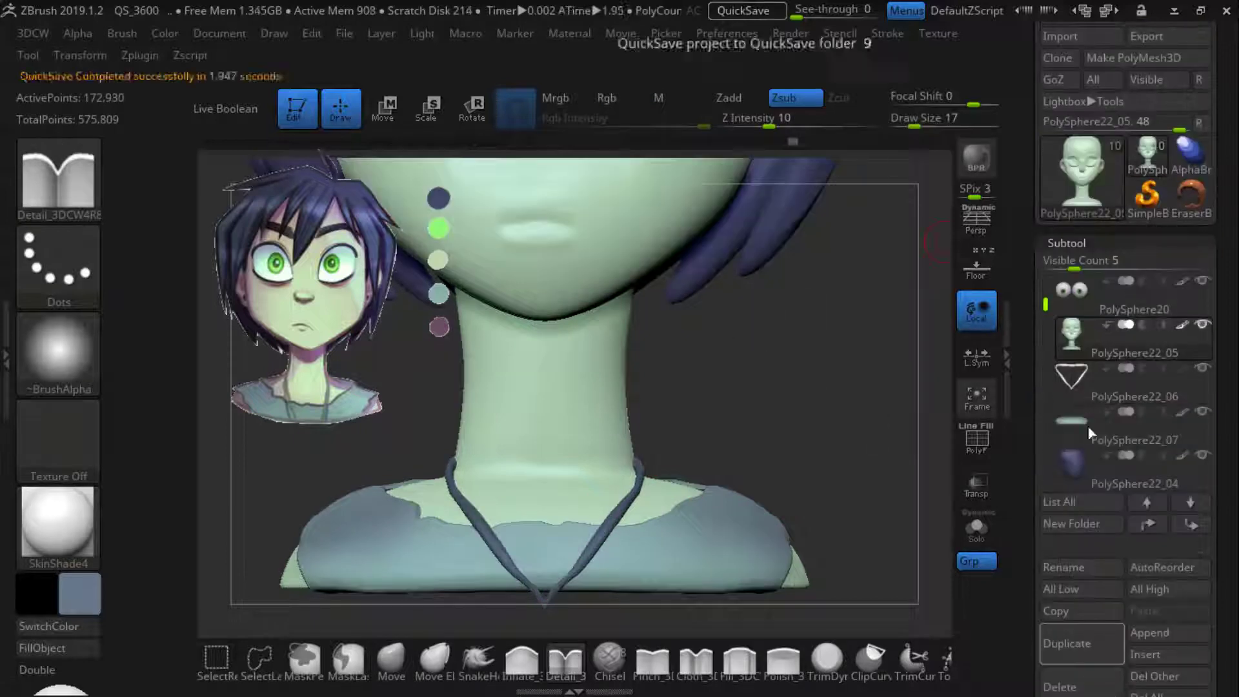
Recolour the necklace subtool PolySphere22_06 in a dark grey-green
left_click(637, 466, "alt")
key("z")
key("z")
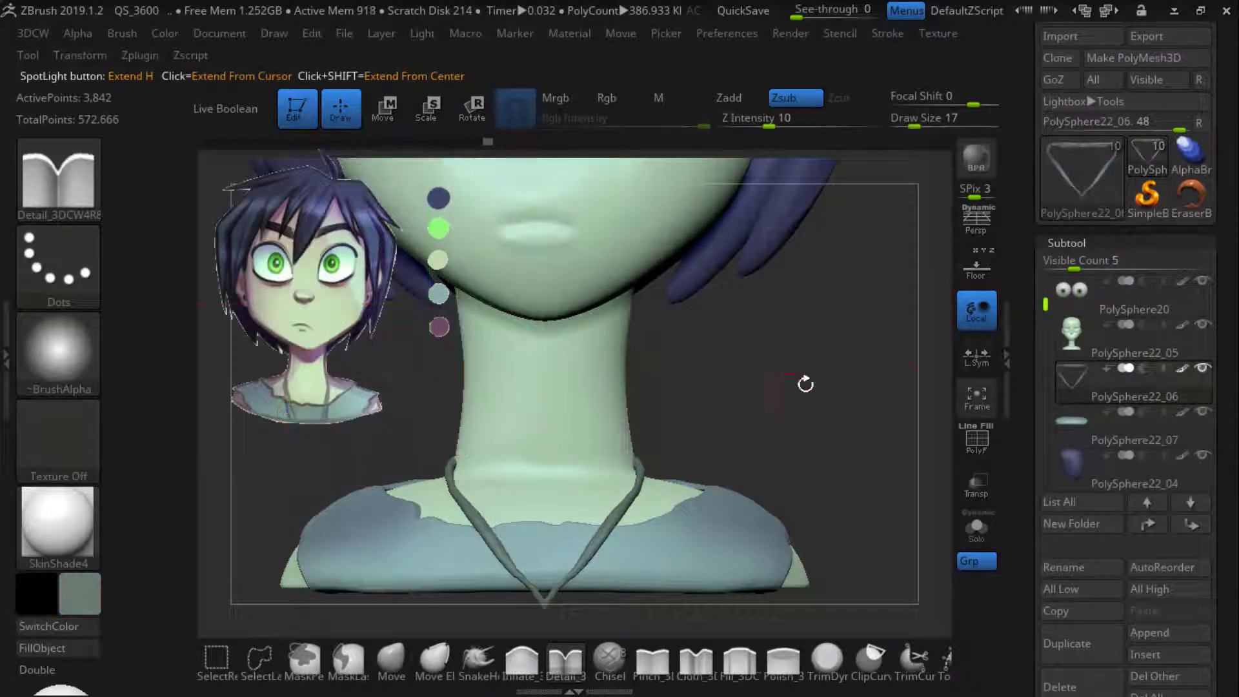
left_click_drag(806, 384, 818, 457, "alt")
Define the mouth's lip line on the head subtool with the Detail and Pinch brushes
left_click(580, 336, "alt")
mouse_move(520, 296)
left_mouse_down()
mouse_move(578, 292)
mouse_move(581, 302)
left_mouse_up()
mouse_move(748, 407)
left_mouse_down()
mouse_move(703, 413)
mouse_move(751, 416)
left_mouse_up()
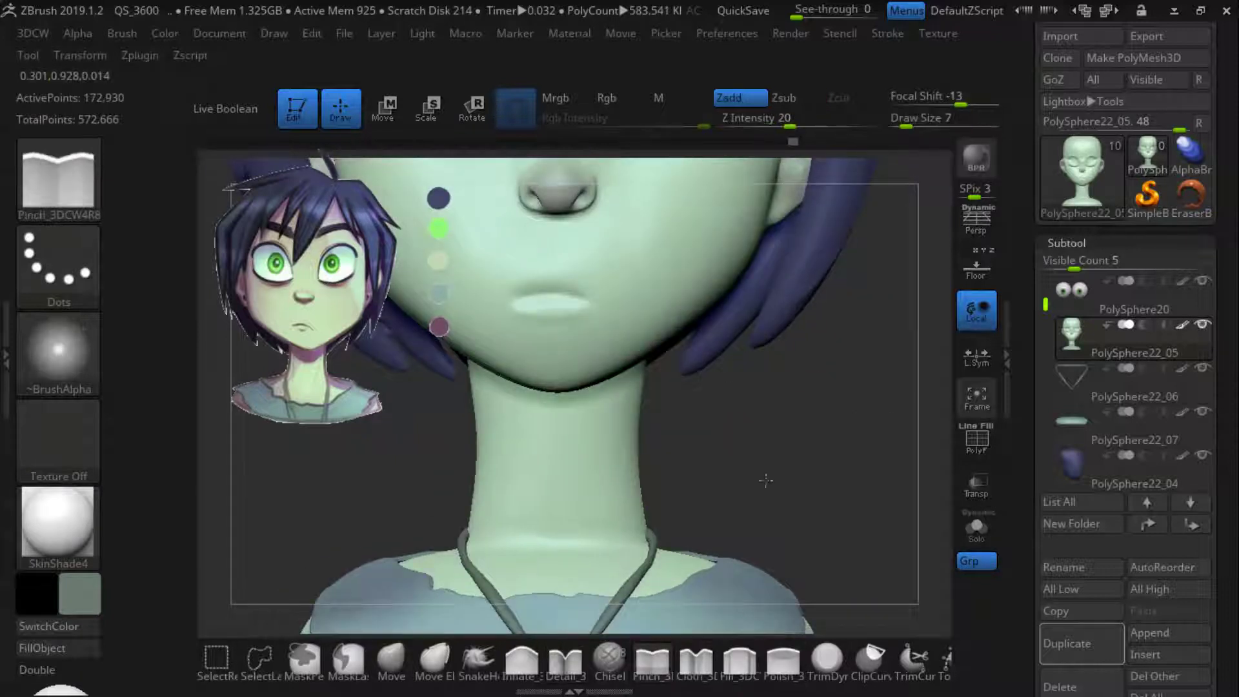
key("]")
mouse_move(777, 348)
left_mouse_down()
mouse_move(796, 357)
mouse_move(684, 390)
left_mouse_up()
left_click_drag(777, 446, 766, 483, "alt")
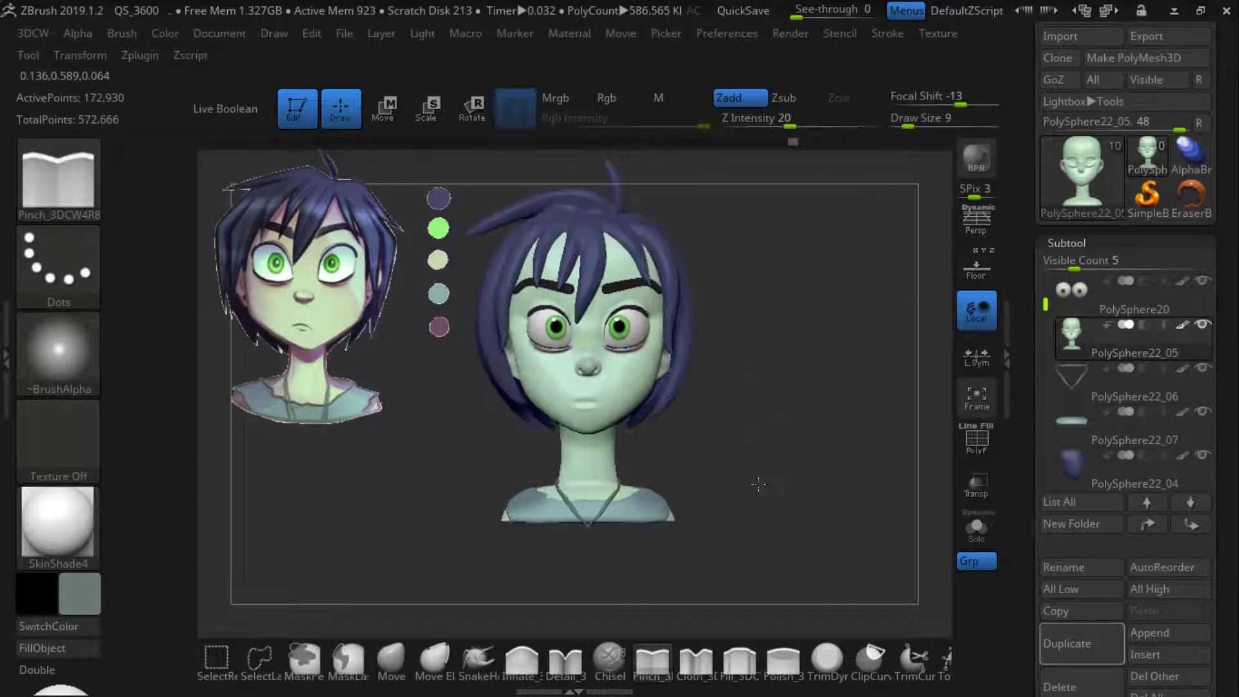
Sample the pale green swatch from the reference and tint the face's skin with the soft paint brush
key("z")
key("c")
key("z")
key("b")
left_click(541, 333)
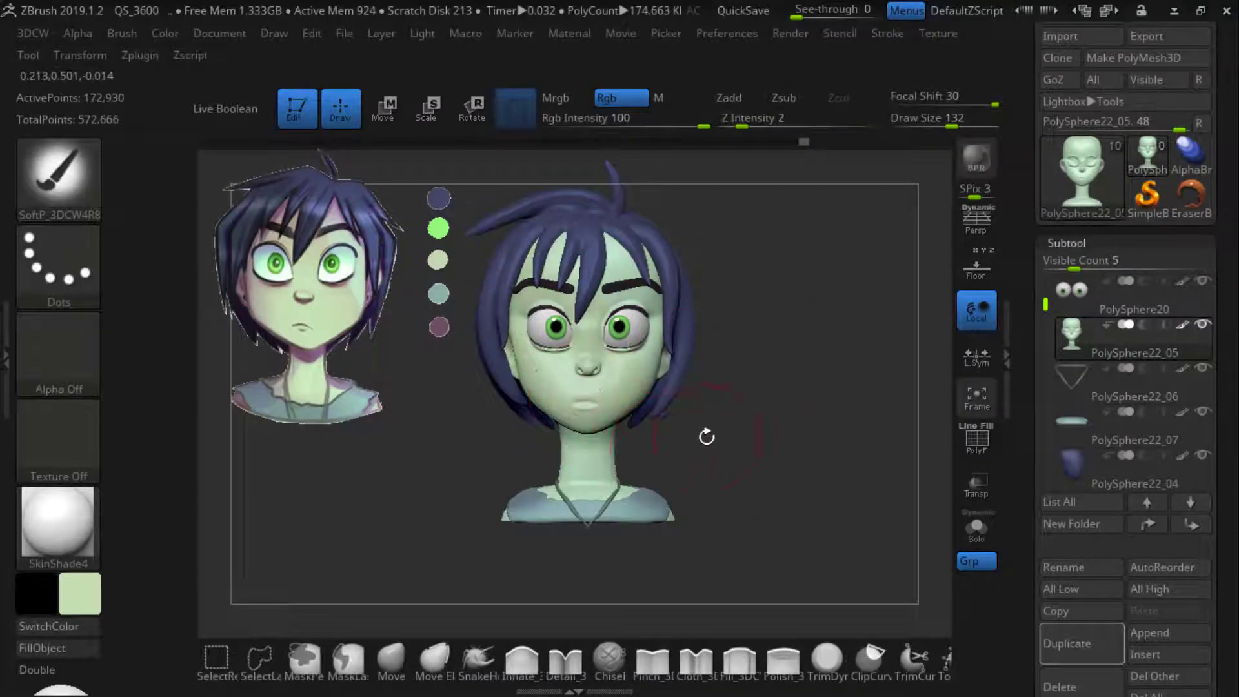
left_click_drag(738, 385, 737, 405, "alt")
left_click_drag(850, 329, 839, 394, "alt")
key("s")
left_click_drag(793, 394, 761, 395)
Sample the purple swatch from the reference and set the soft paint brush's draw size to 37
key("z")
key("c")
key("z")
key("s")
left_click_drag(773, 449, 752, 449)
left_click_drag(772, 400, 761, 451, "alt")
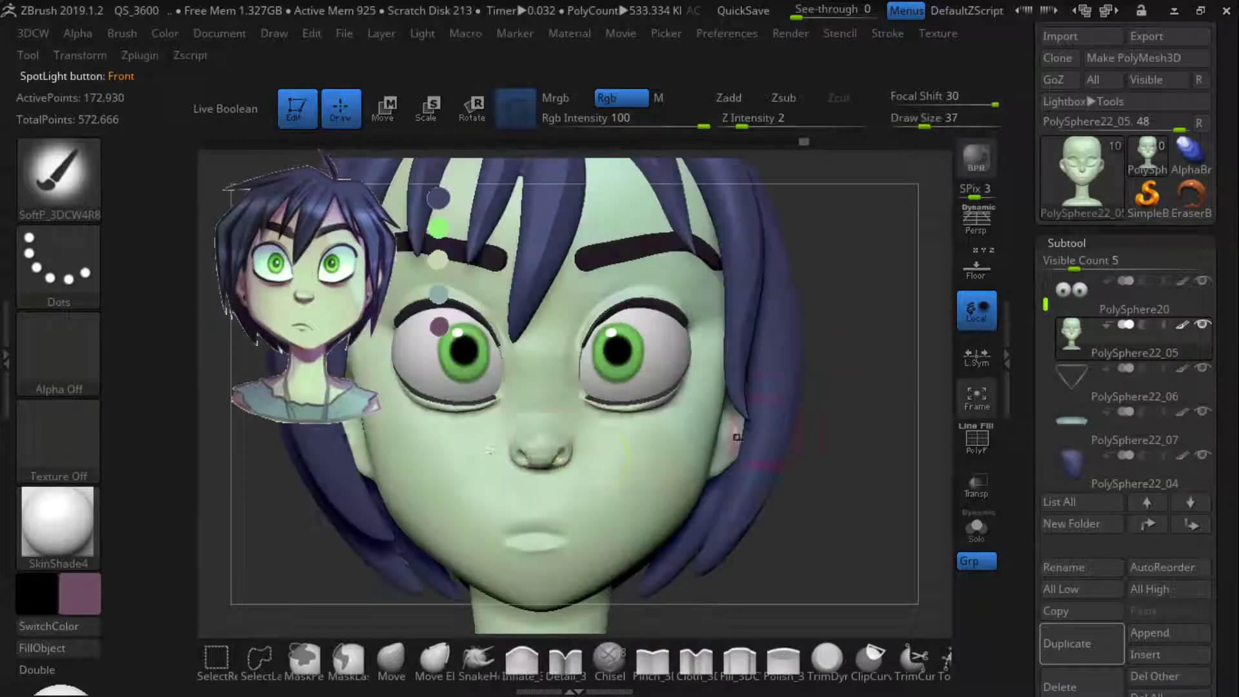
Undo the purple test strokes around the nose and lower the RGB intensity to 4
key("ctrl+z")
left_click_drag(563, 445, 555, 449)
left_click(594, 122)
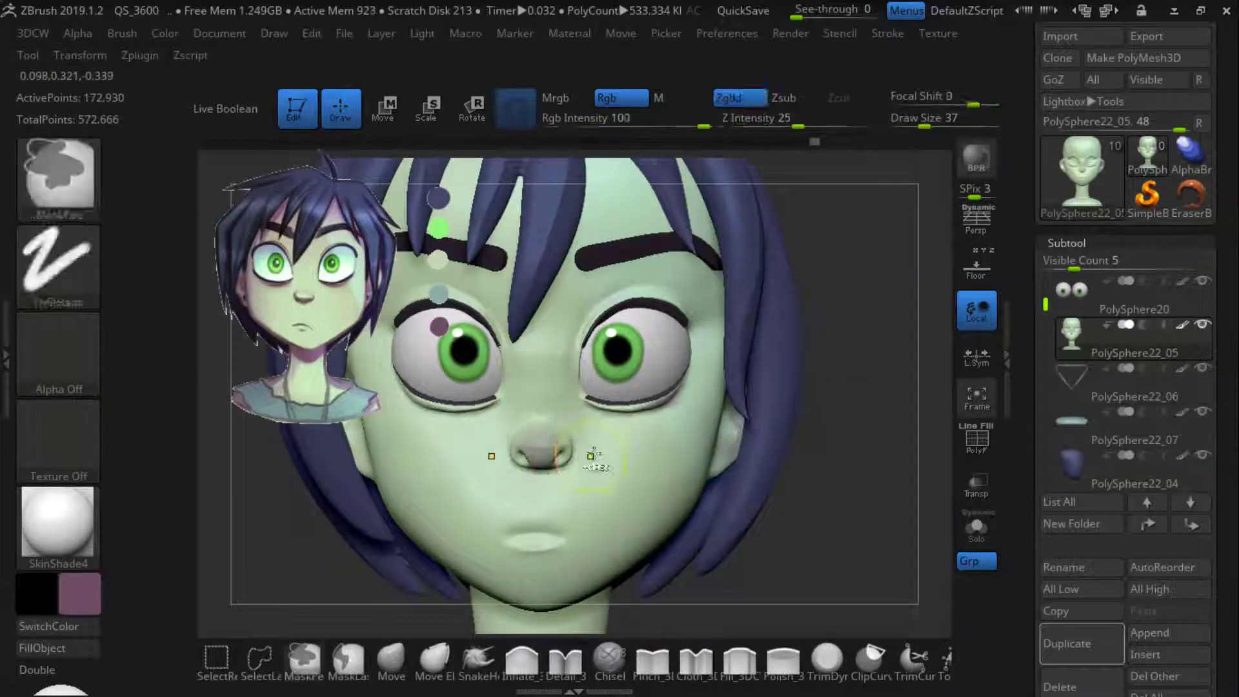
key("ctrl+z")
left_click(577, 121)
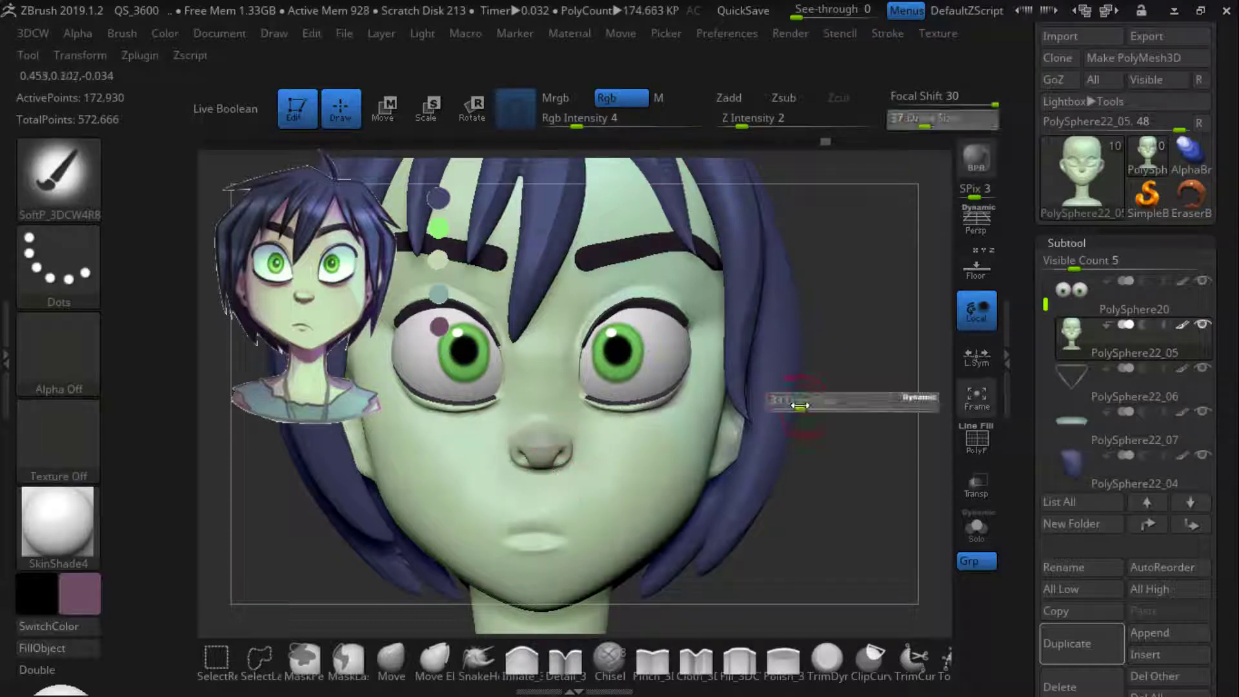
Add purple shading beneath both eyes, using draw size 18 and an RGB intensity of 14 for the Detail brush
left_click_drag(801, 406, 785, 405)
left_click(565, 659)
key("ctrl+z")
left_click(605, 122)
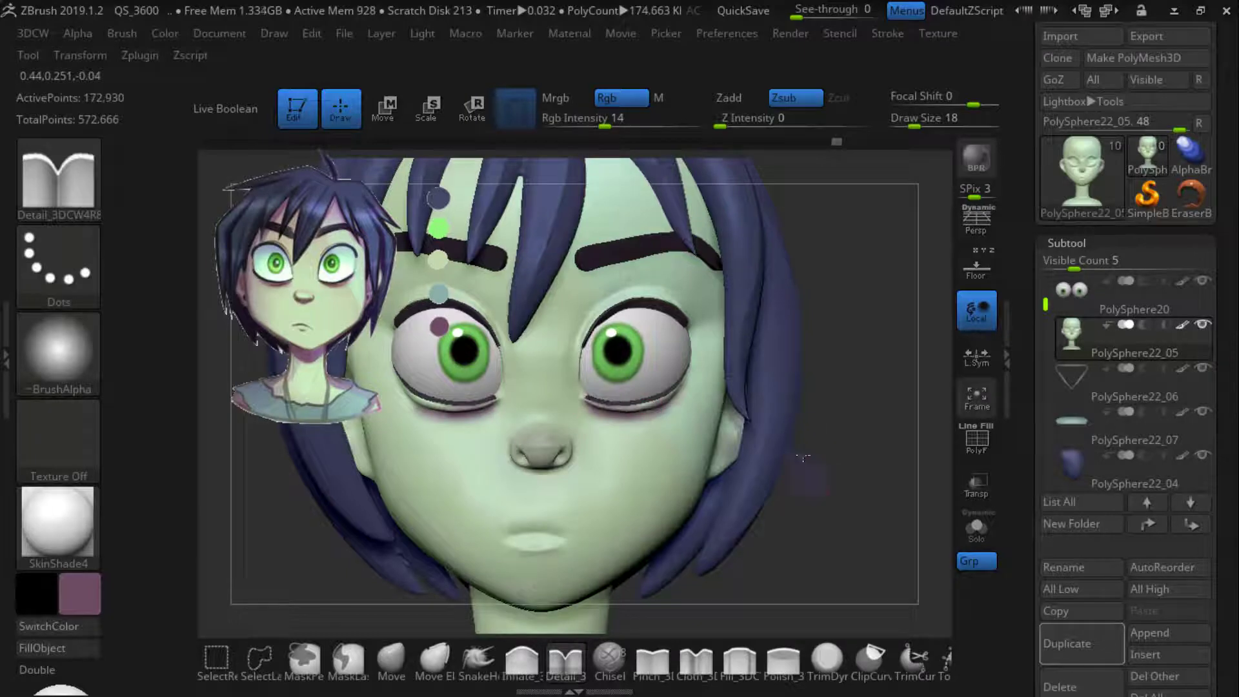
left_click_drag(803, 457, 774, 464)
Paint a purple shadow across the upper neck beneath the jaw with the soft paint brush at draw size 44
left_click(59, 176)
left_click(581, 413)
left_click_drag(760, 396, 752, 455)
mouse_move(800, 413)
left_mouse_down()
mouse_move(824, 409)
mouse_move(813, 222)
left_mouse_up()
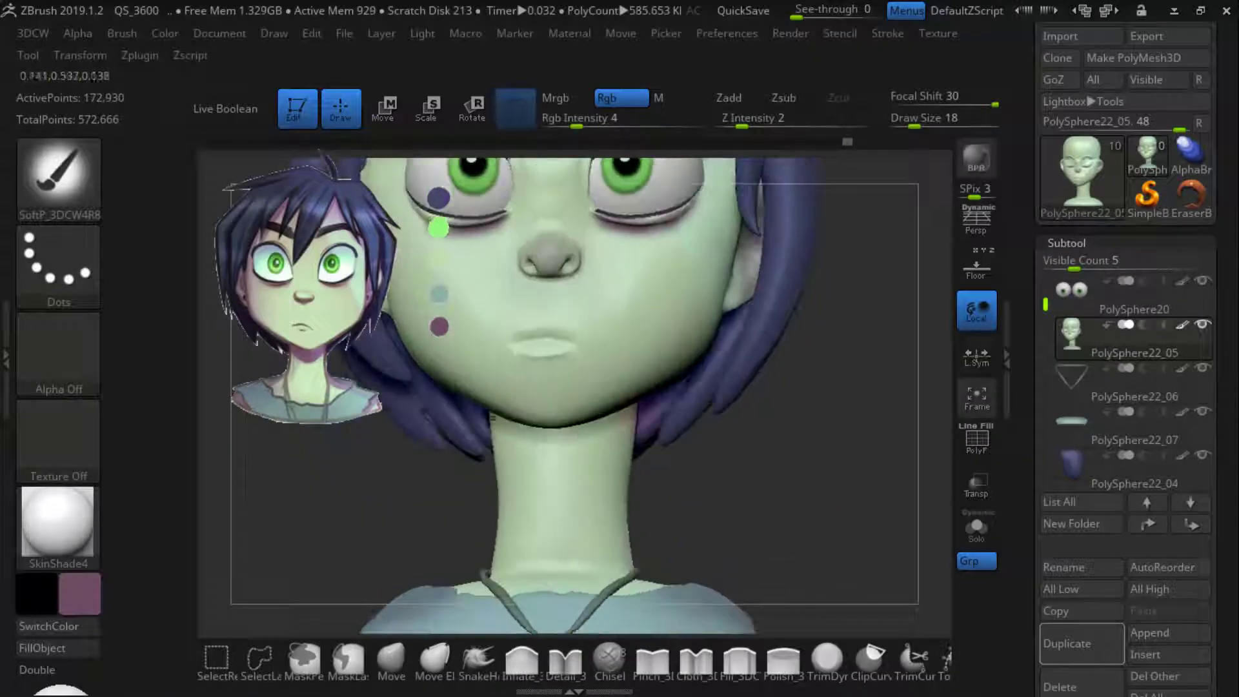
left_click_drag(618, 422, 574, 439)
left_click_drag(788, 477, 782, 413)
key("s")
left_click_drag(622, 435, 639, 436)
left_click_drag(610, 439, 583, 448)
left_click_drag(767, 528, 769, 591)
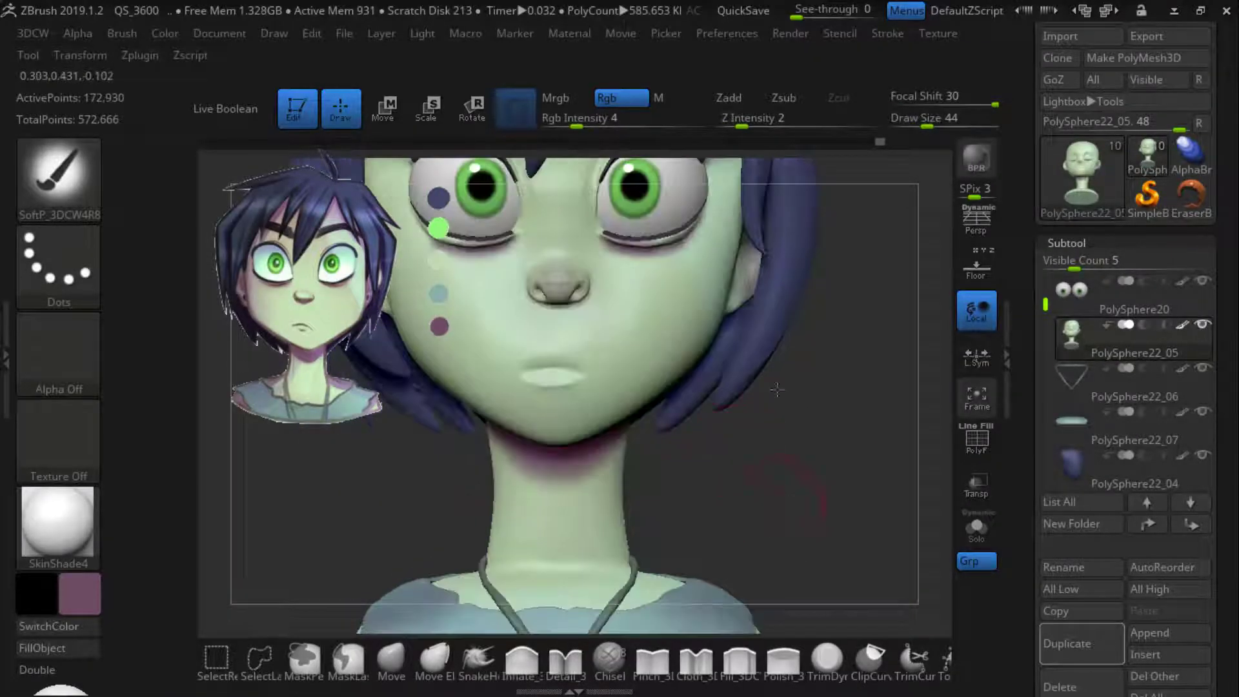
Extend the soft purple shading down the neck and along the sides of the face near the ears
left_click_drag(778, 389, 777, 277, "alt")
mouse_move(729, 404)
left_mouse_down()
mouse_move(768, 413)
mouse_move(696, 398)
left_mouse_up()
left_click_drag(636, 342, 627, 393)
left_click_drag(730, 344, 765, 361)
left_click_drag(735, 361, 733, 493, "alt")
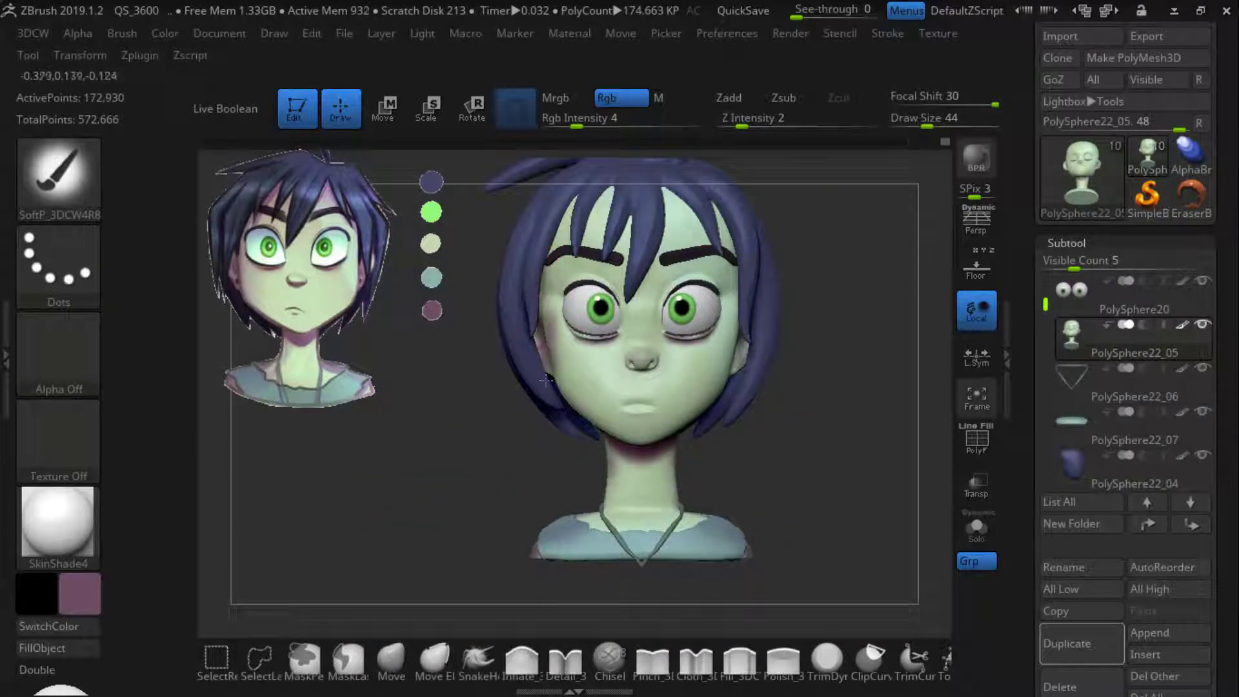
left_click_drag(545, 381, 622, 300)
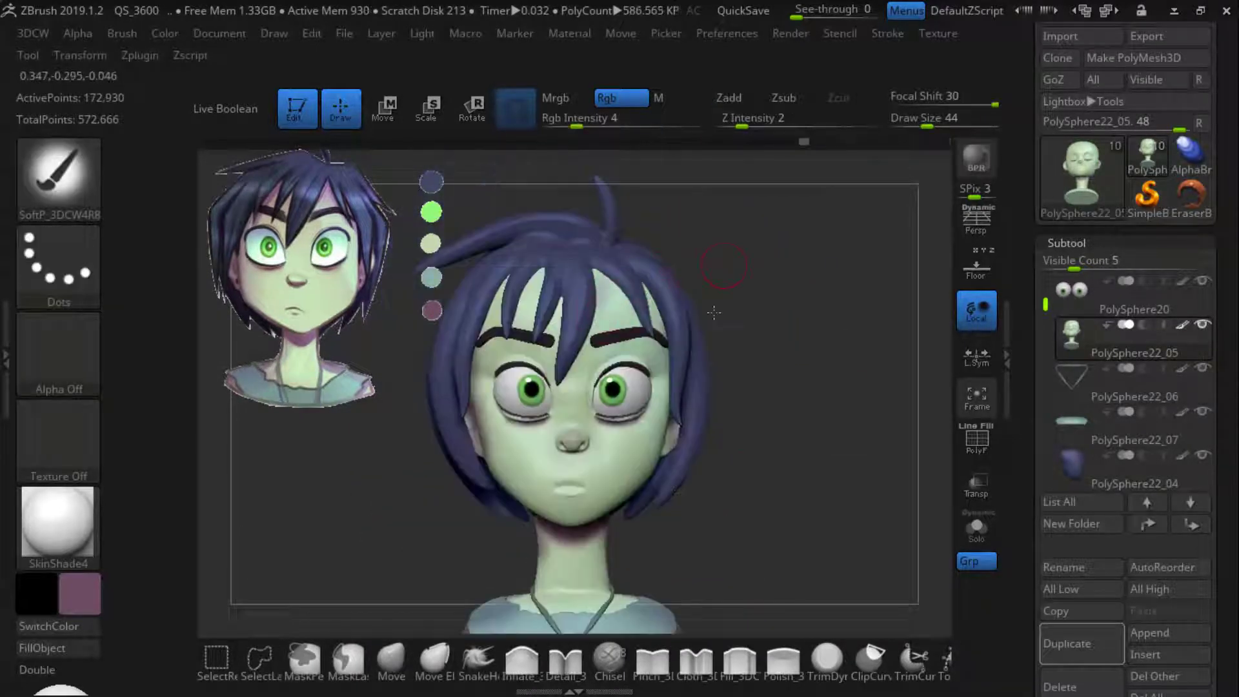
Paint a purple shadow on the forehead beneath the fringe and set the Detail brush's draw size to 29
left_click_drag(714, 312, 689, 351, "alt")
key("2")
left_click_drag(782, 393, 762, 362, "alt")
key("s")
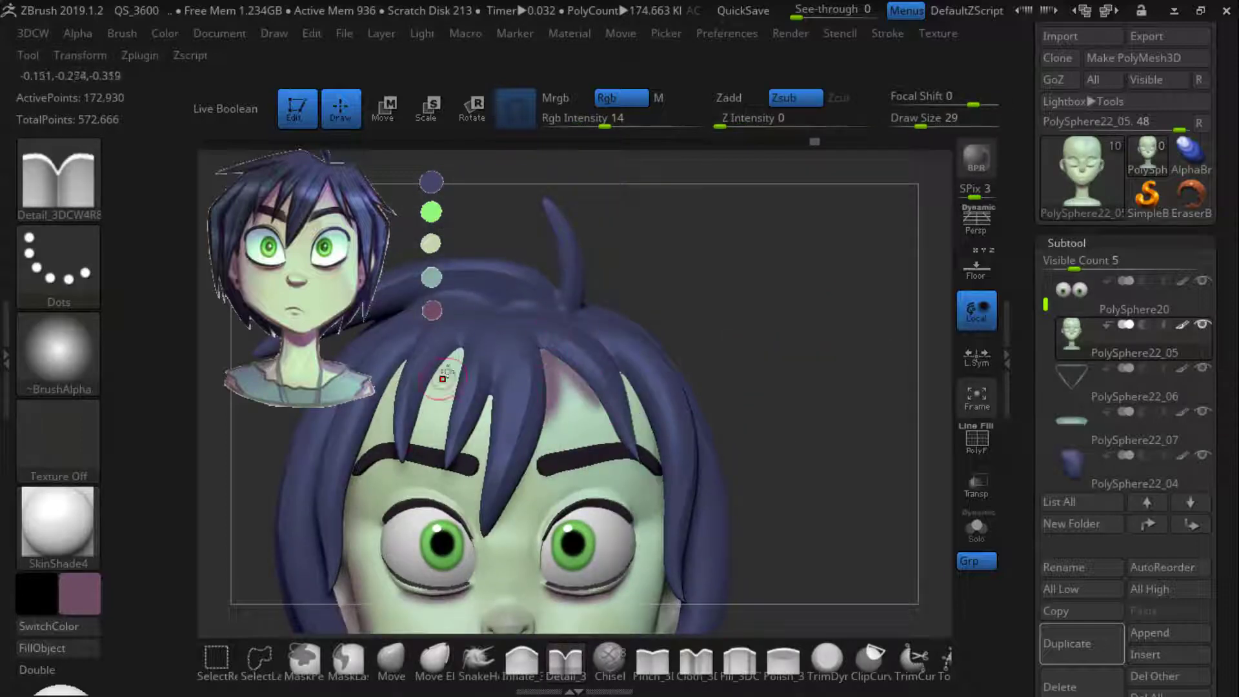
left_click_drag(812, 494, 786, 455, "alt")
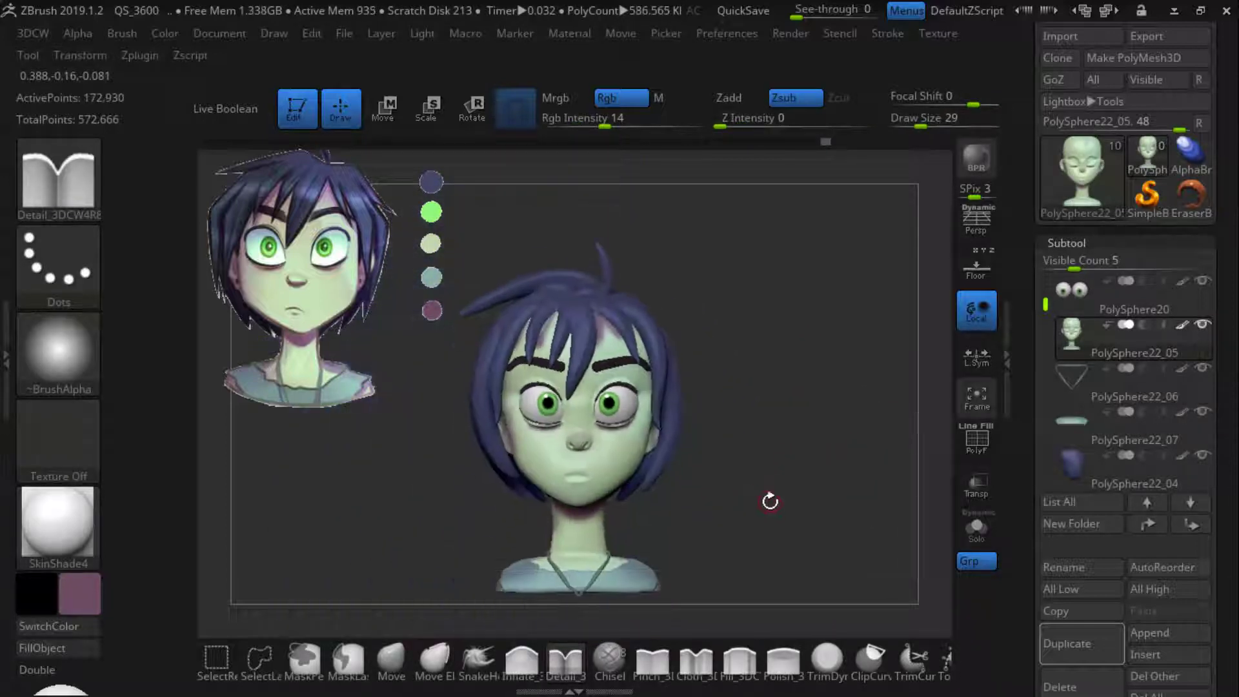